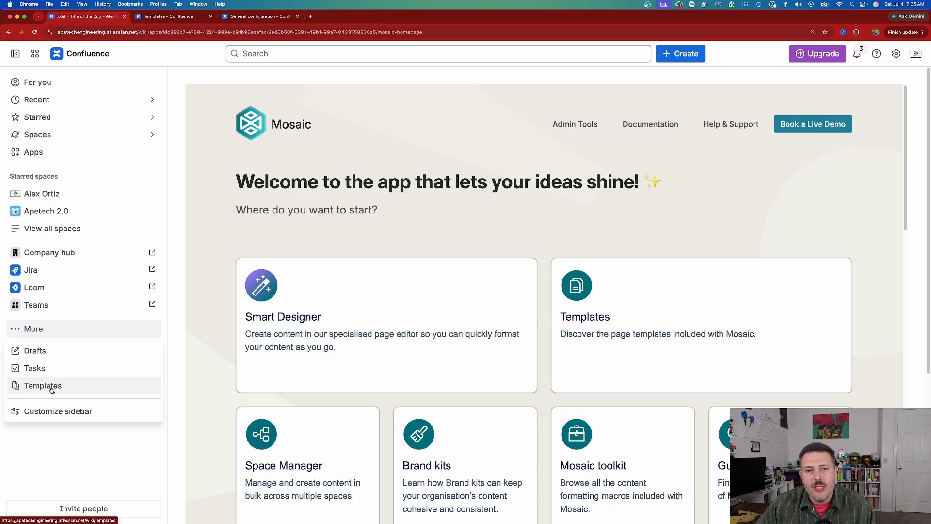
- Add Templates to the sidebar's navigation items, save the customization, and open the Templates gallery
click(49, 412)
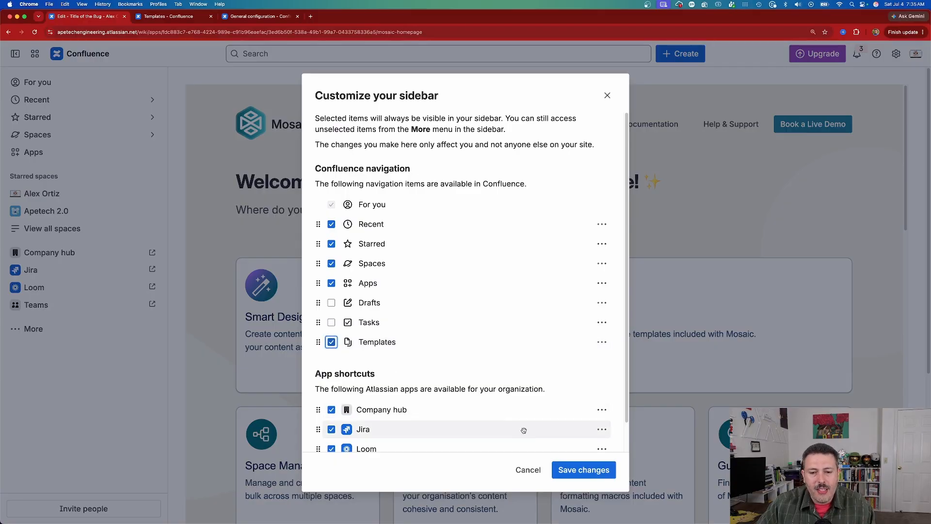
click(584, 470)
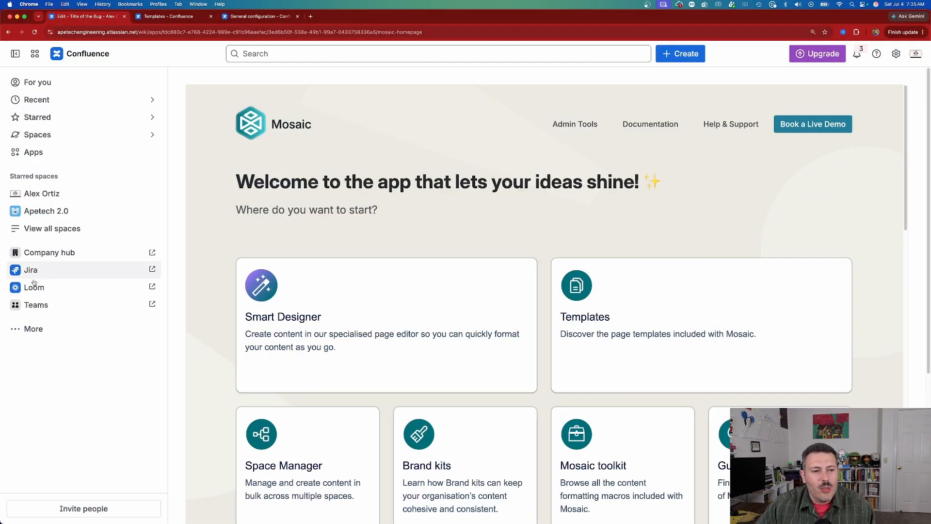
click(33, 328)
click(47, 385)
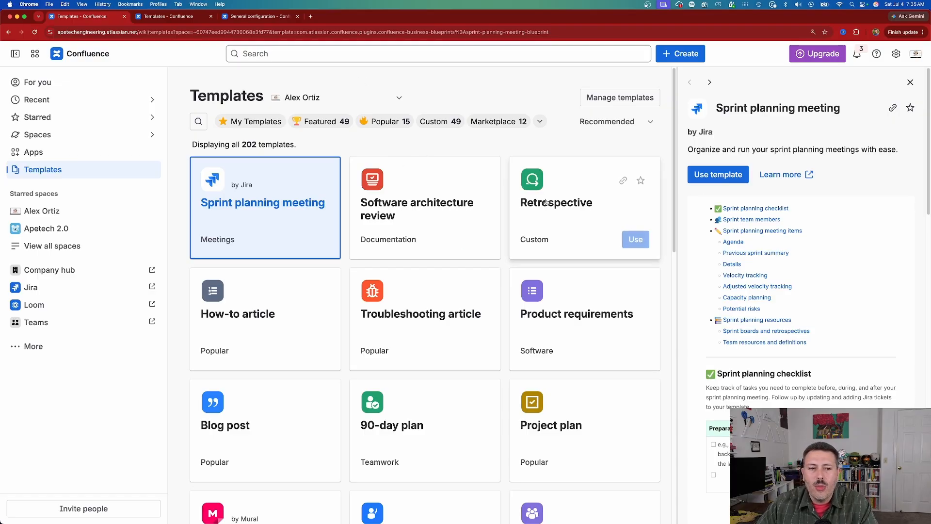
- Search the templates for "mosaic" and browse the matching templates down to the knowledge base ones
click(199, 123)
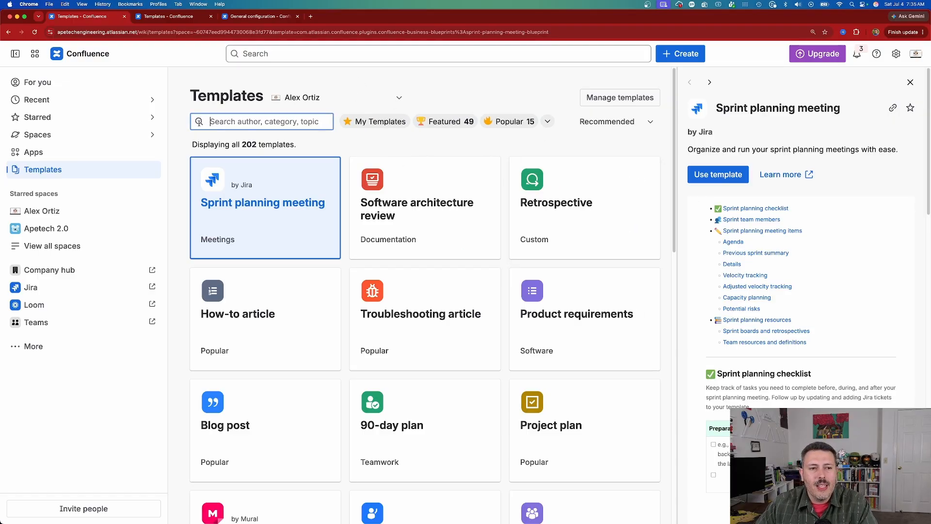
text(mosaic)
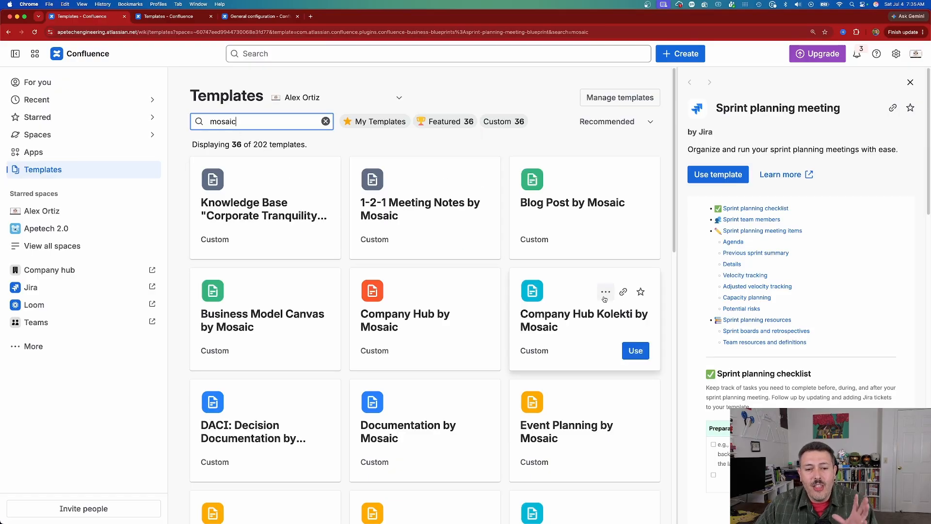
scroll(579, 331, down, 1)
scroll(582, 328, down, 4)
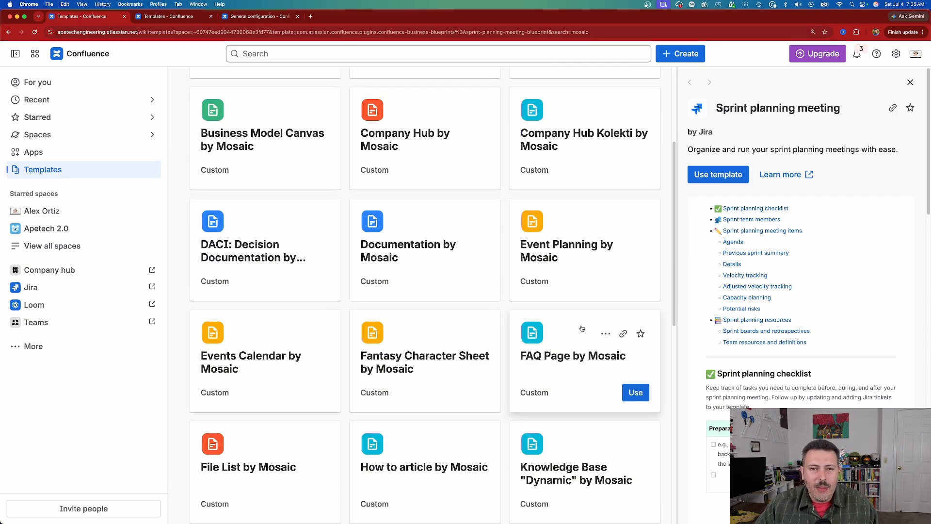
scroll(582, 328, down, 1)
scroll(582, 329, down, 2)
- Preview the Knowledge Base "Dynamic" by Mosaic template and create a new page from it
click(590, 378)
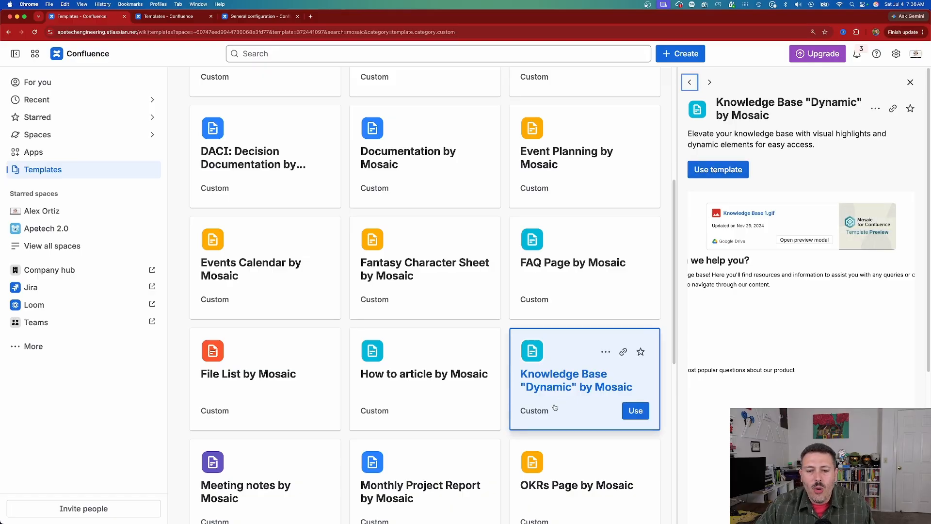
click(542, 416)
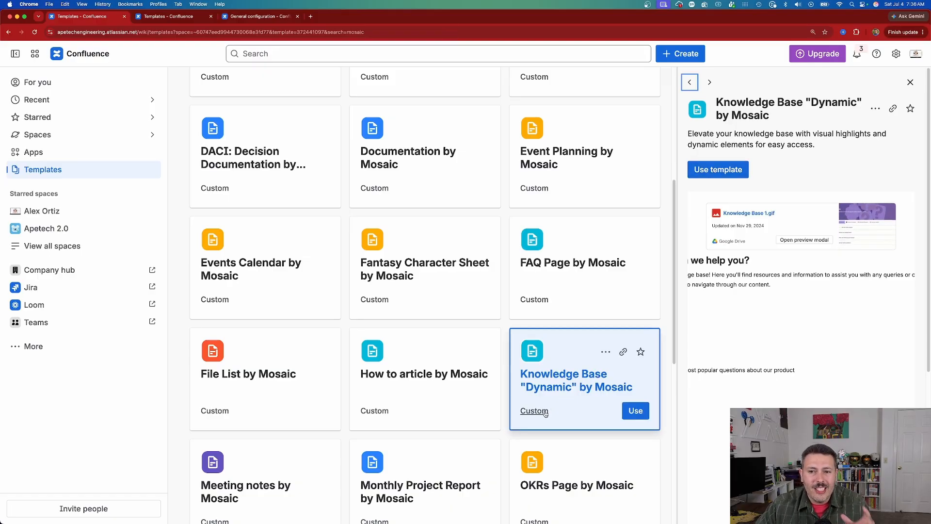
click(643, 411)
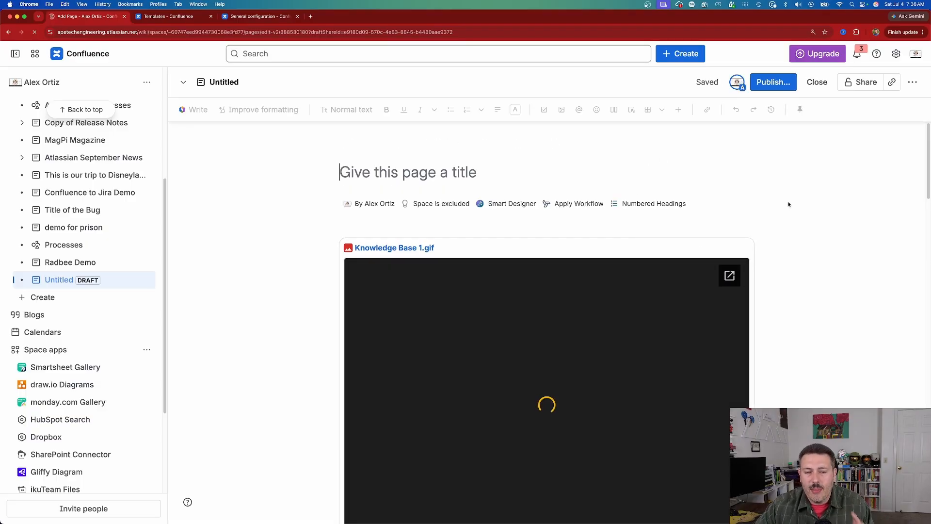
- Review the knowledge base draft from top to bottom, examining its preview GIF, search block, cards, FAQ tabs and support section
scroll(789, 214, down, 3)
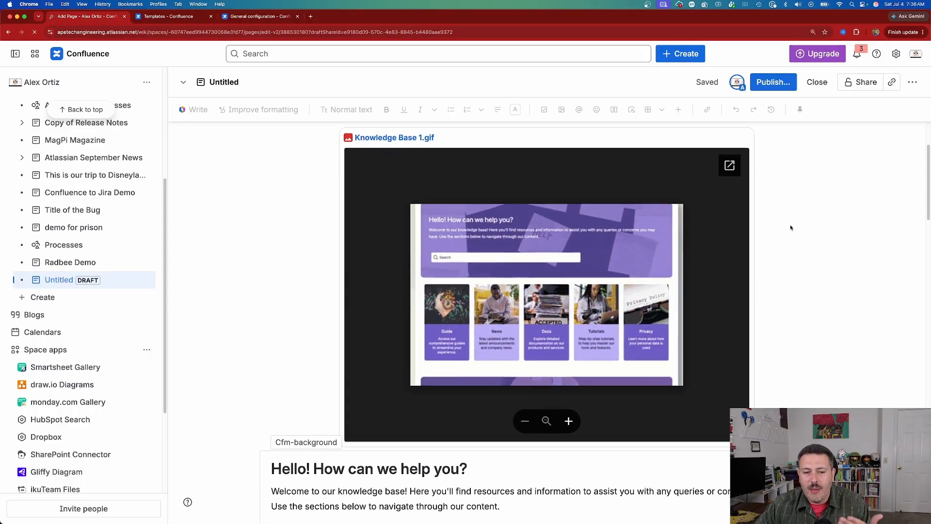
scroll(862, 218, down, 3)
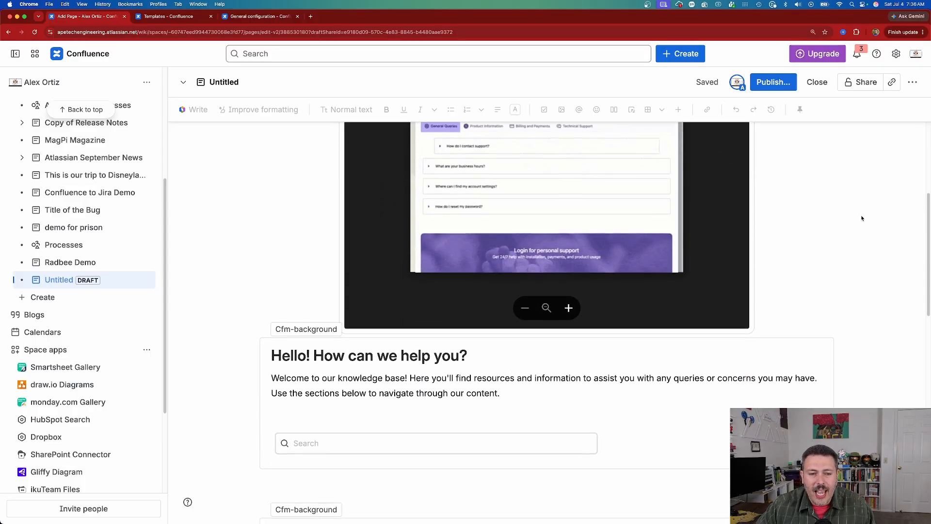
scroll(861, 218, down, 3)
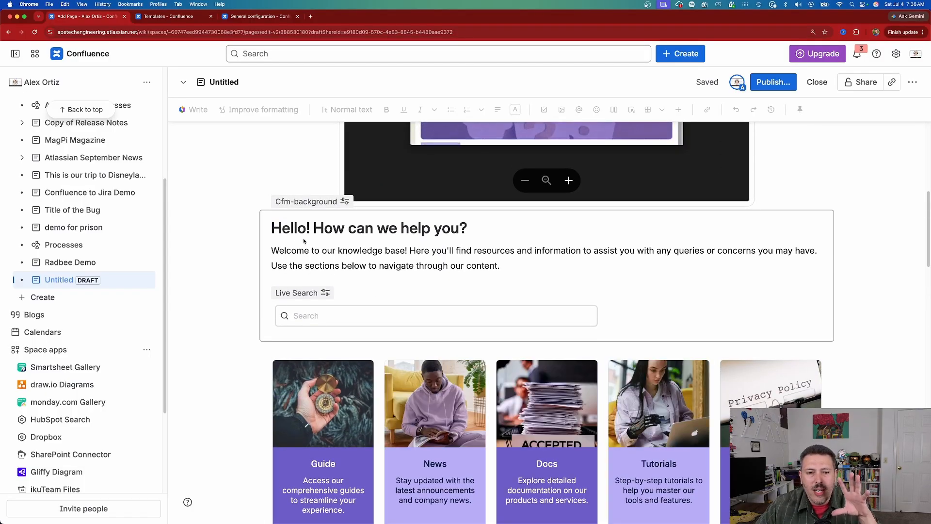
scroll(480, 245, down, 3)
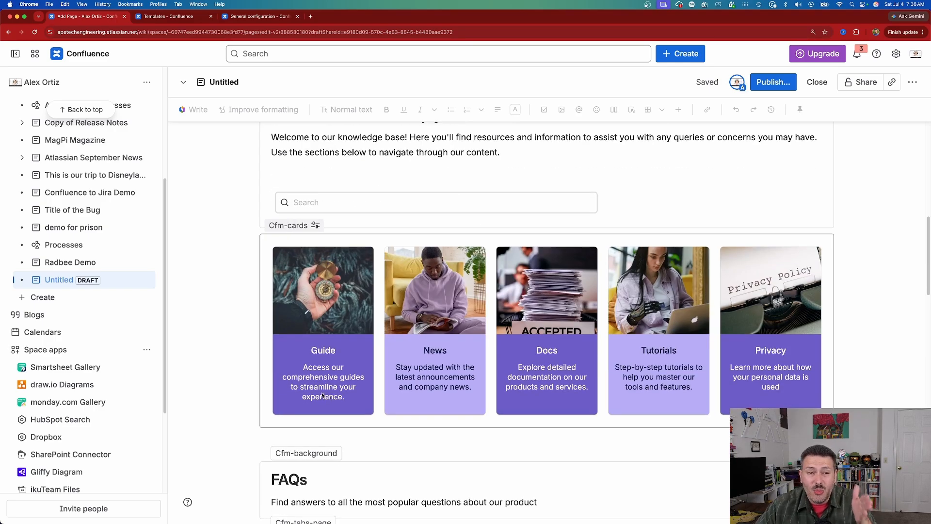
scroll(824, 305, down, 3)
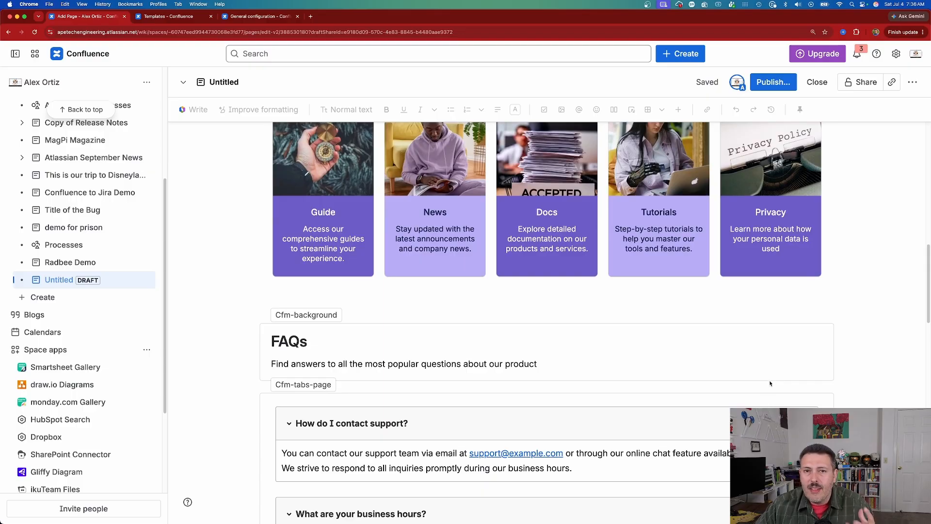
scroll(658, 380, down, 1)
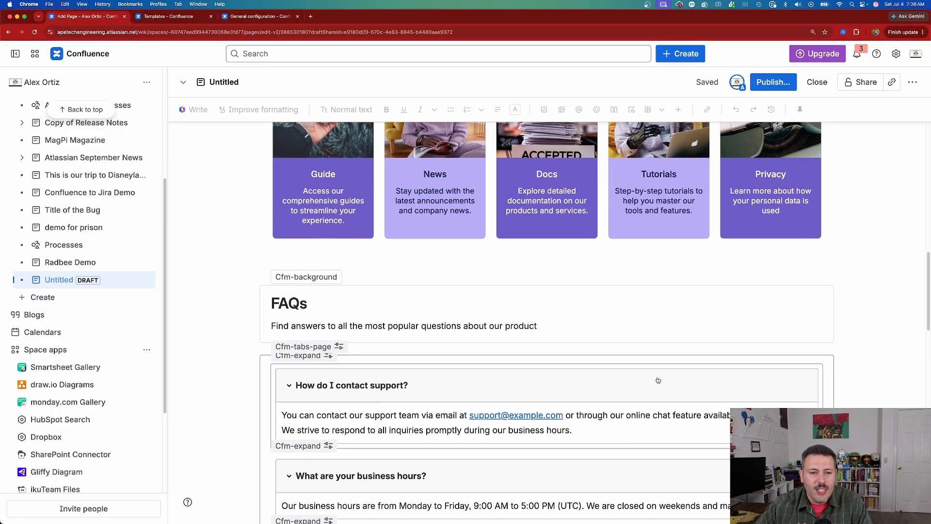
scroll(658, 380, down, 1)
scroll(658, 380, down, 3)
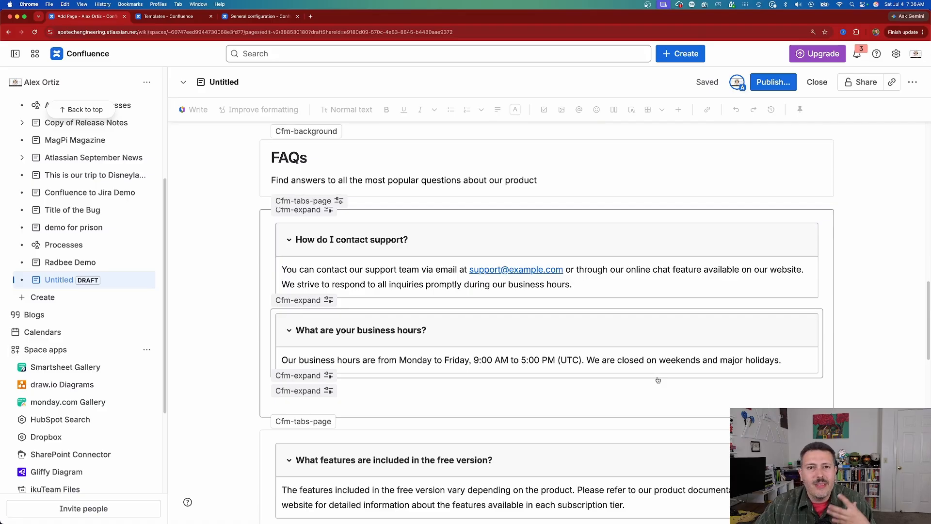
scroll(658, 380, down, 3)
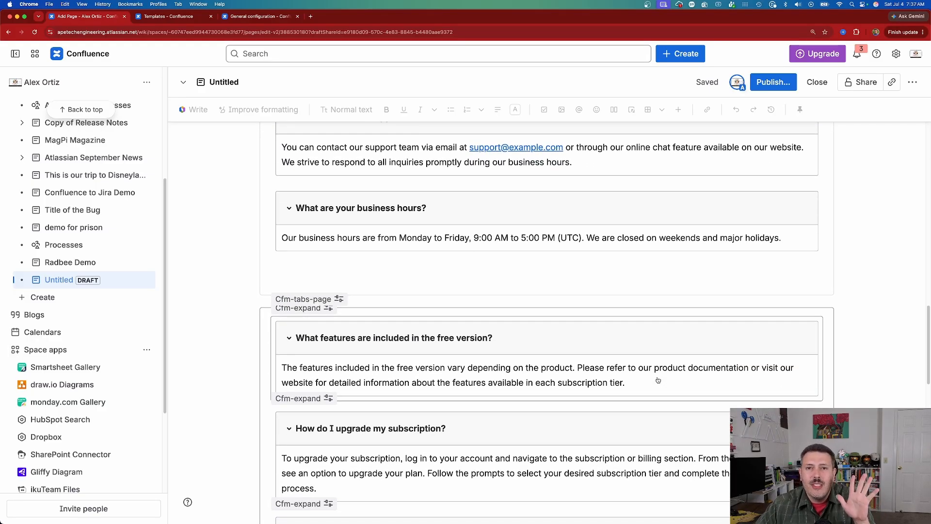
scroll(658, 380, down, 3)
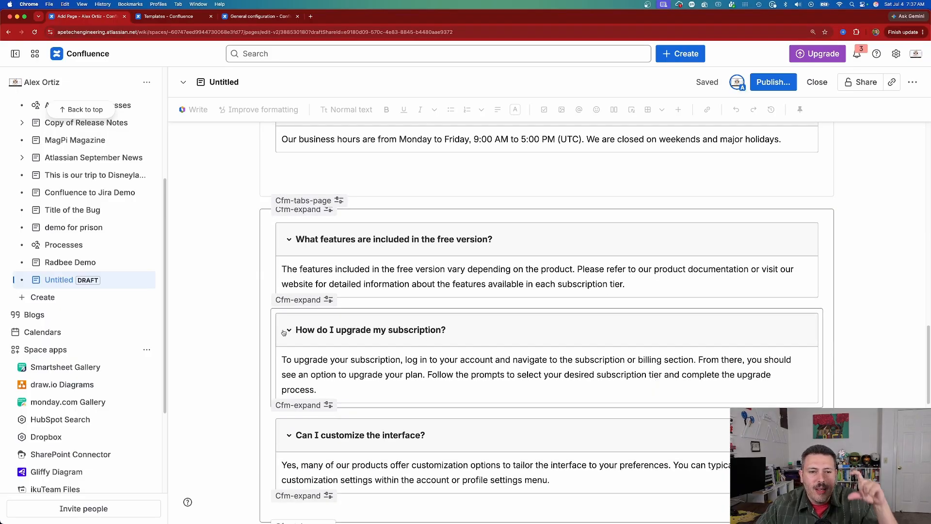
scroll(284, 333, down, 10)
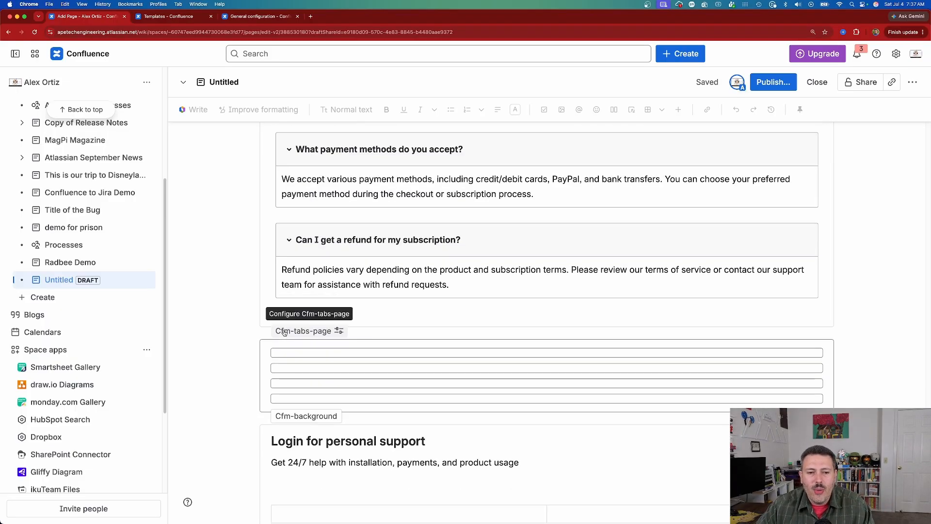
scroll(284, 332, down, 3)
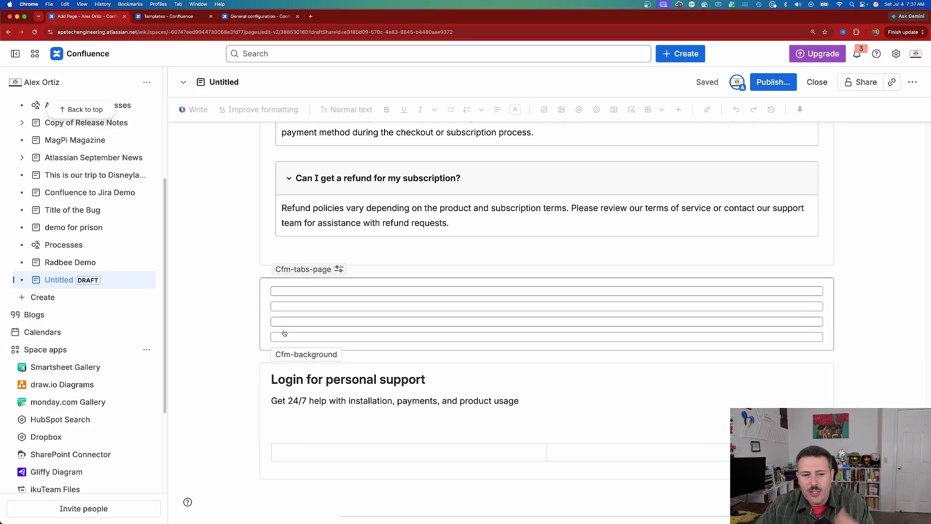
scroll(835, 283, down, 1)
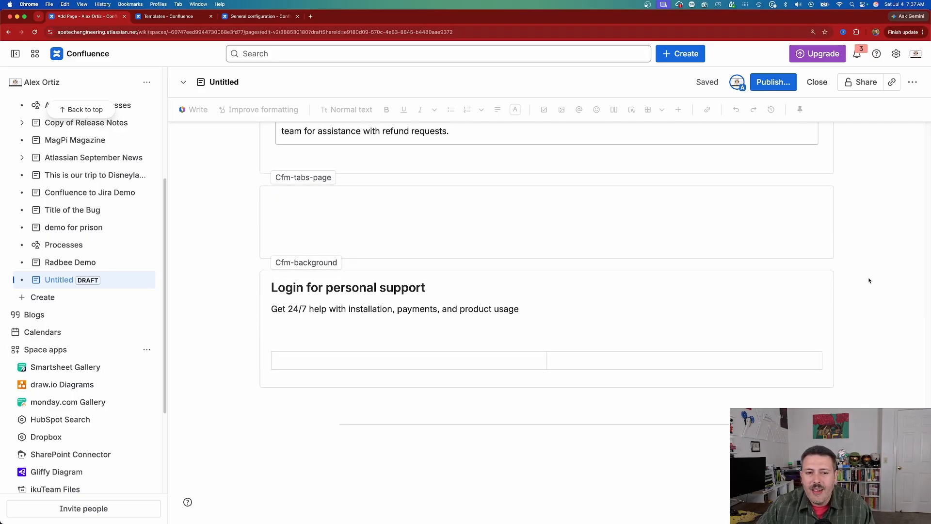
scroll(868, 277, up, 20)
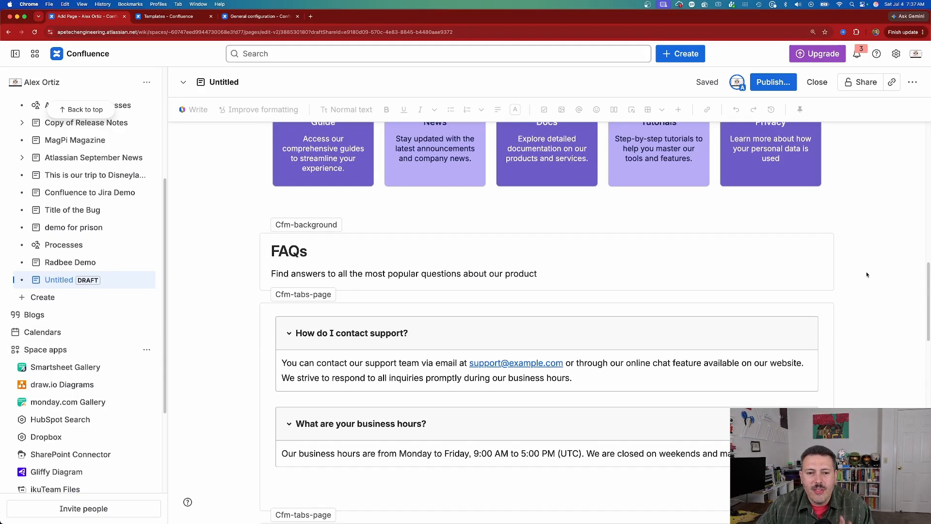
scroll(868, 275, up, 3)
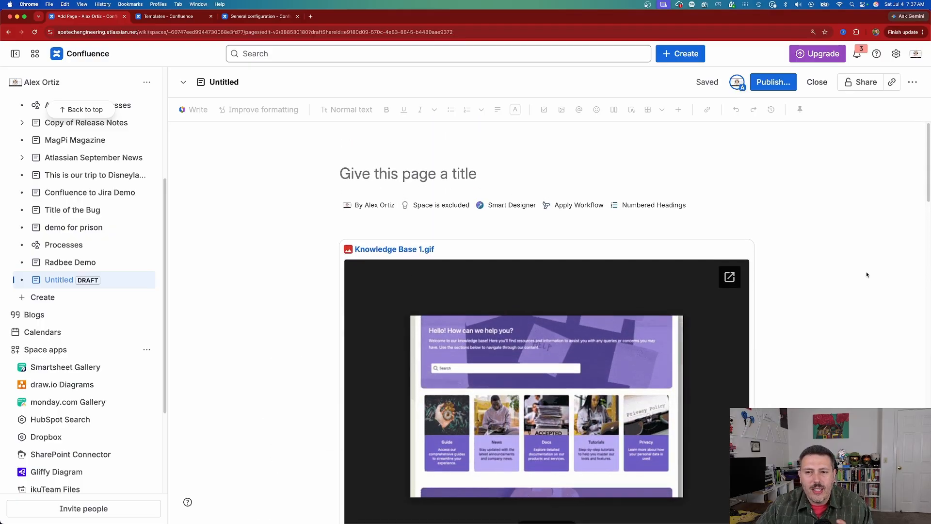
- Create another page from the "FAQ Page by Mosaic" template, found by searching the templates for "faq"
scroll(54, 388, down, 3)
click(46, 168)
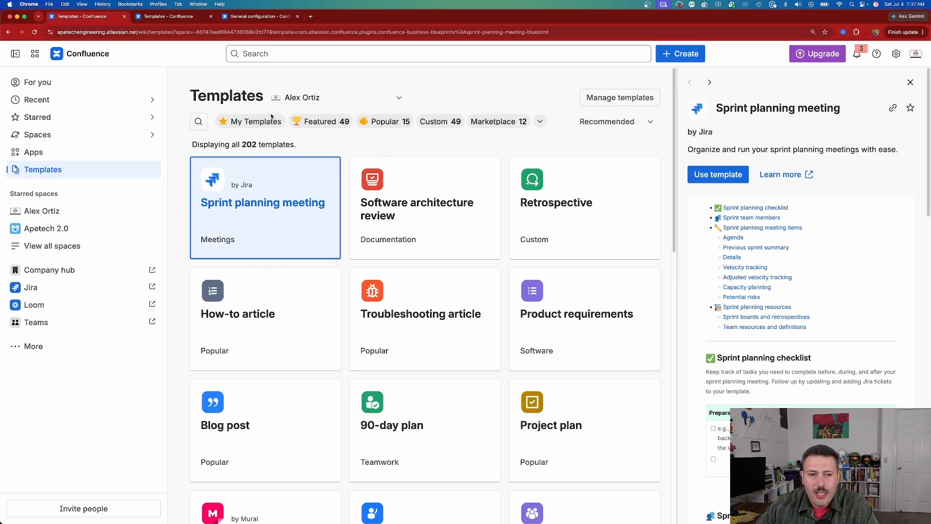
click(199, 121)
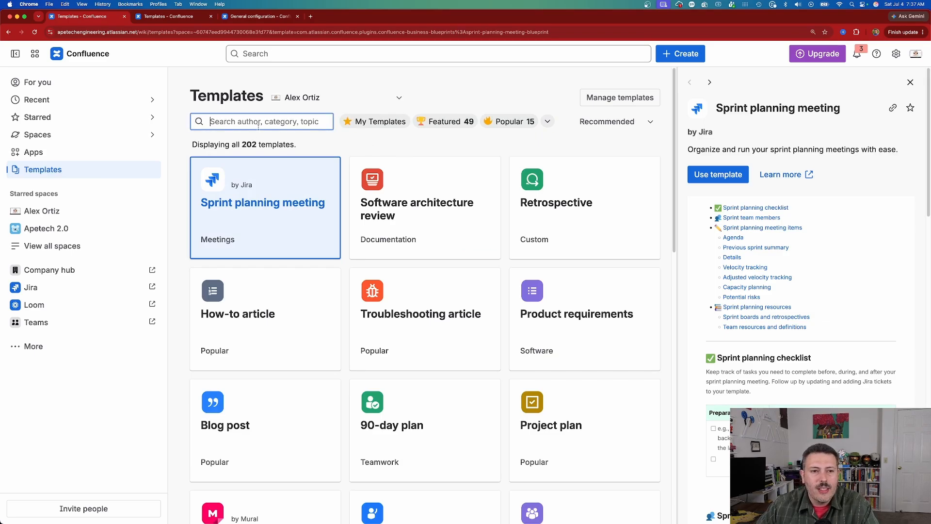
text(faq)
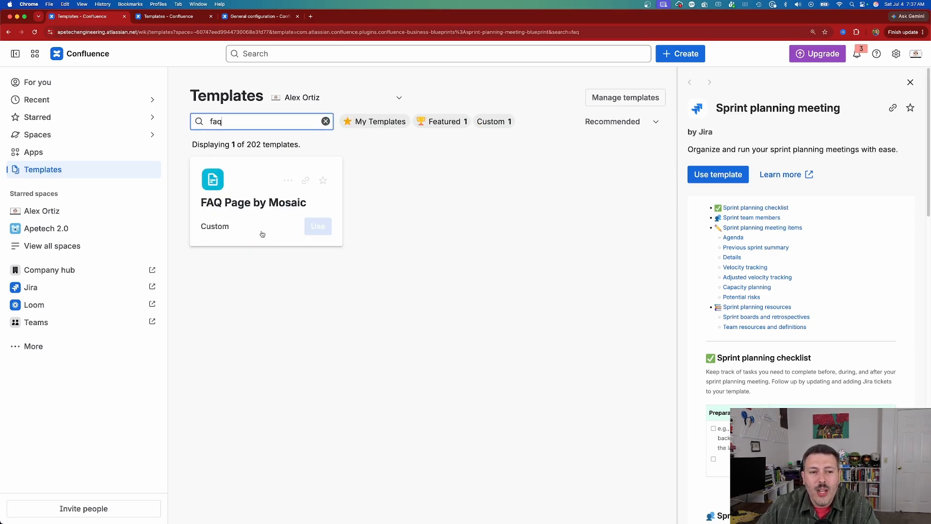
click(316, 221)
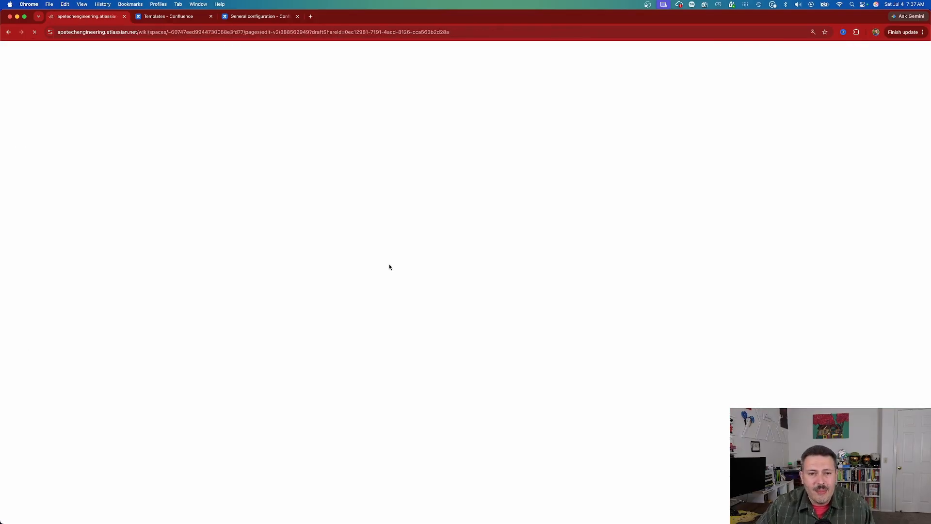
- Look through the FAQ page draft, examining its preview GIF, welcome section and the expandable Frequently Asked Questions
scroll(790, 246, down, 1)
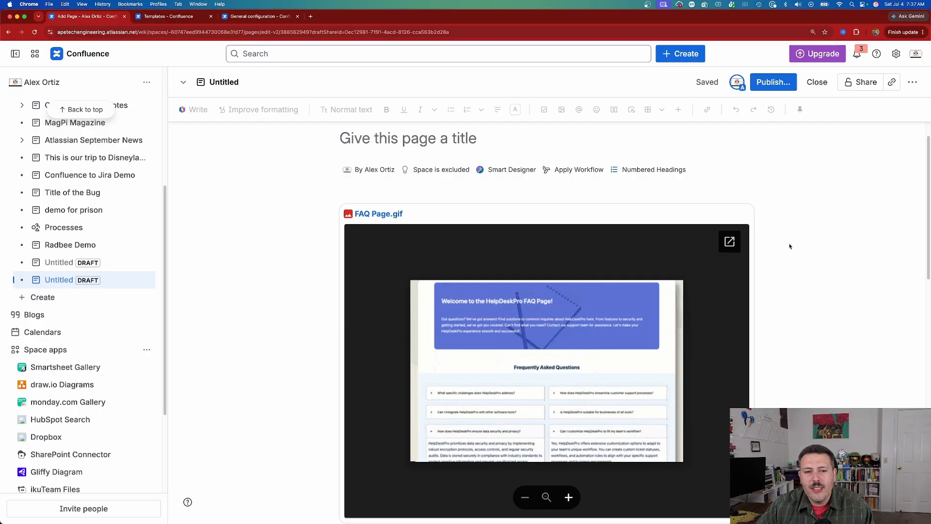
scroll(790, 246, down, 2)
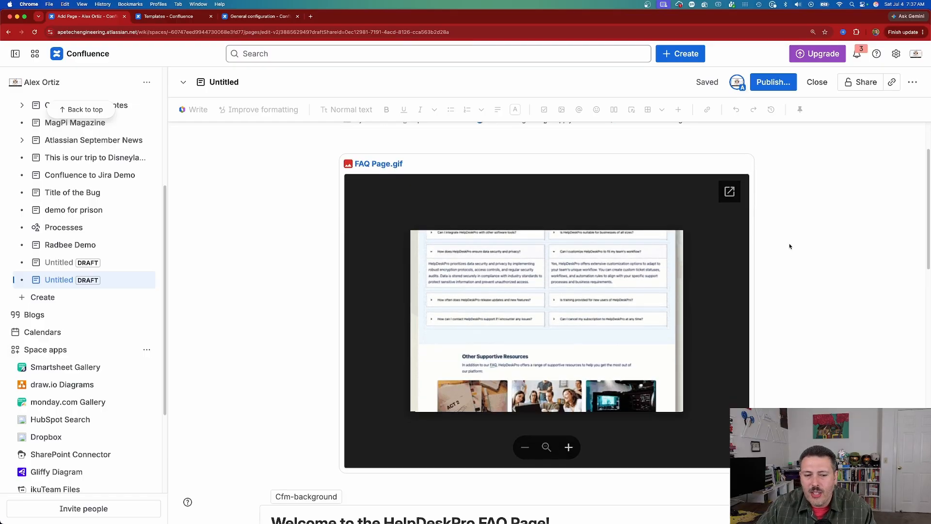
scroll(790, 247, down, 5)
scroll(817, 267, down, 2)
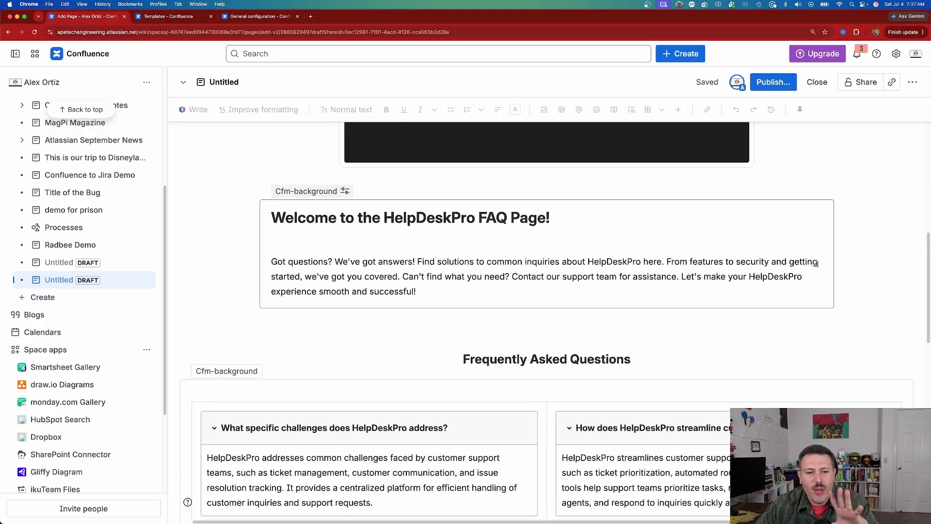
scroll(816, 266, down, 2)
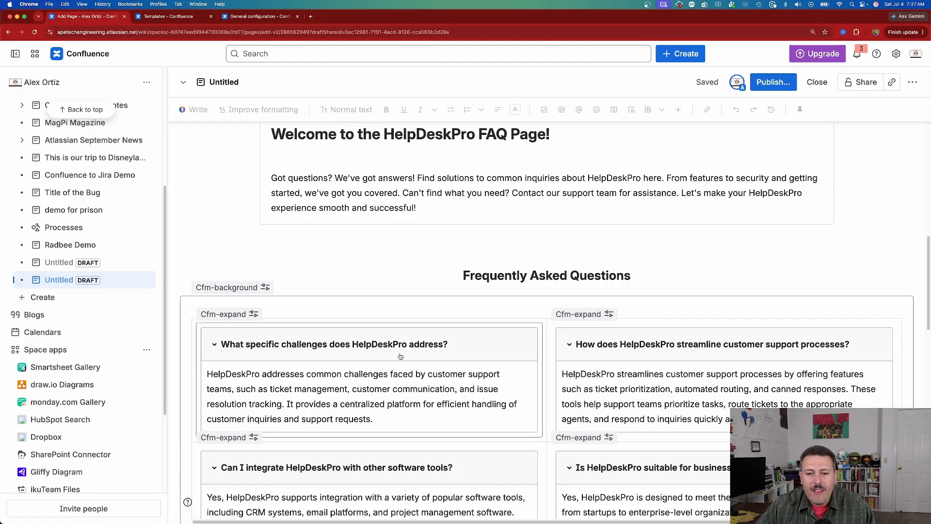
scroll(467, 332, down, 1)
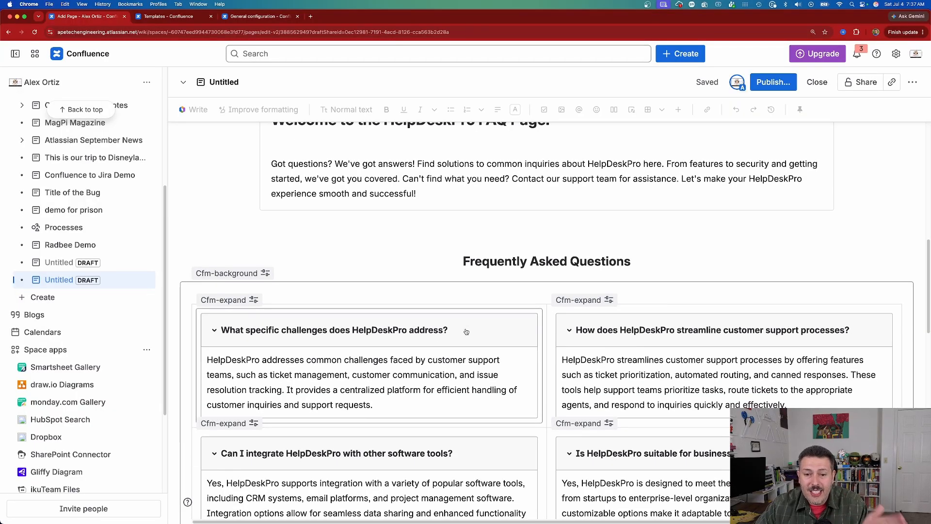
scroll(465, 331, down, 2)
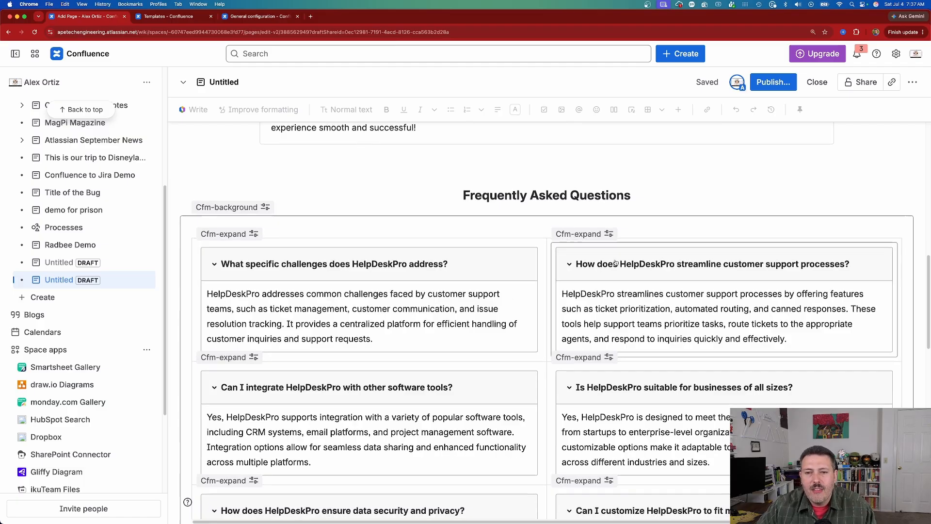
- Open the settings of the "How often does HelpDeskPro release updates and new features?" expand and switch it to the borderless style with a bottom line
scroll(505, 298, down, 8)
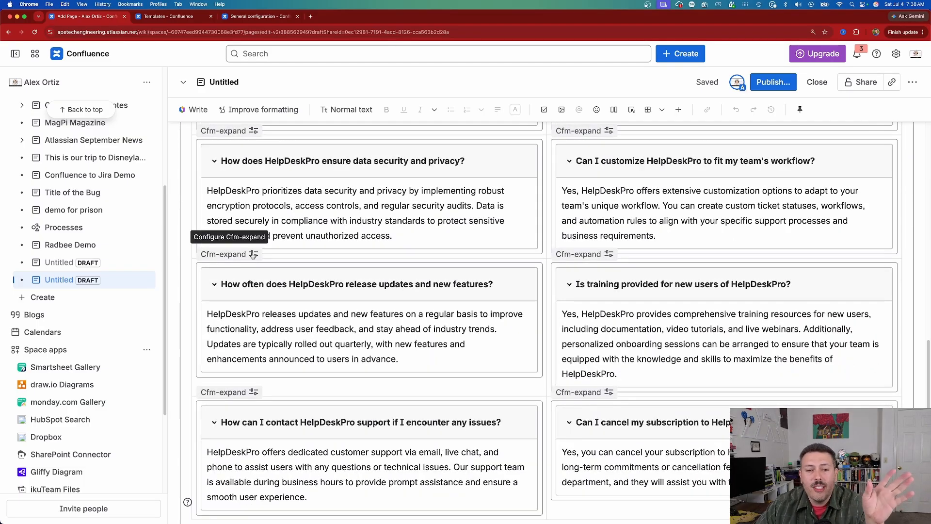
click(254, 256)
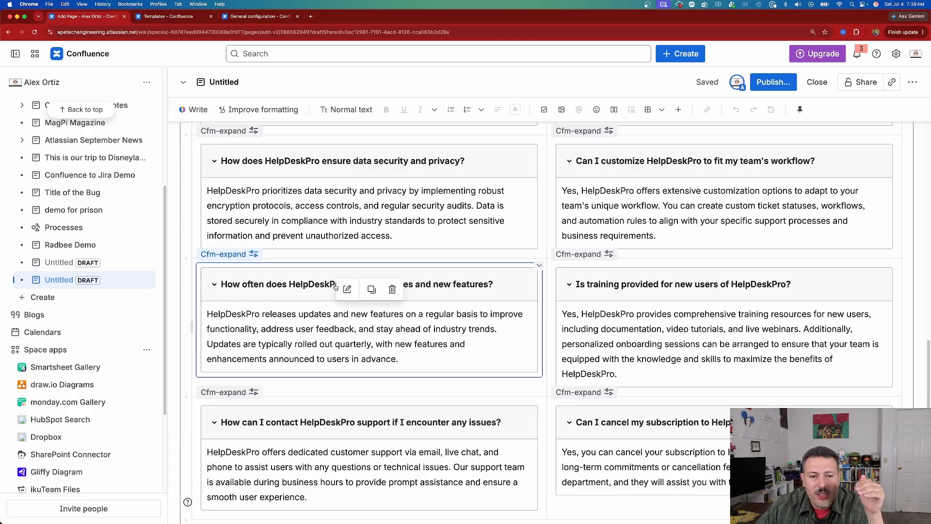
click(347, 394)
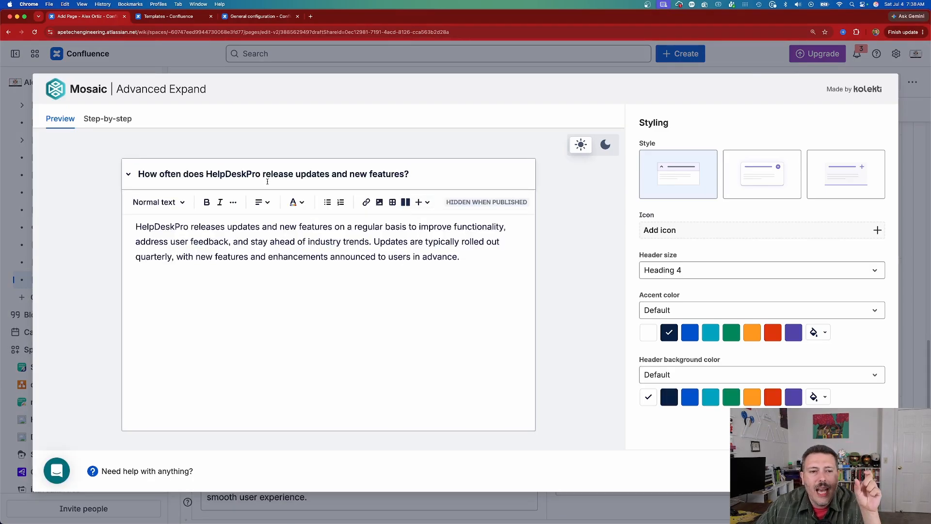
drag(219, 242, 400, 260)
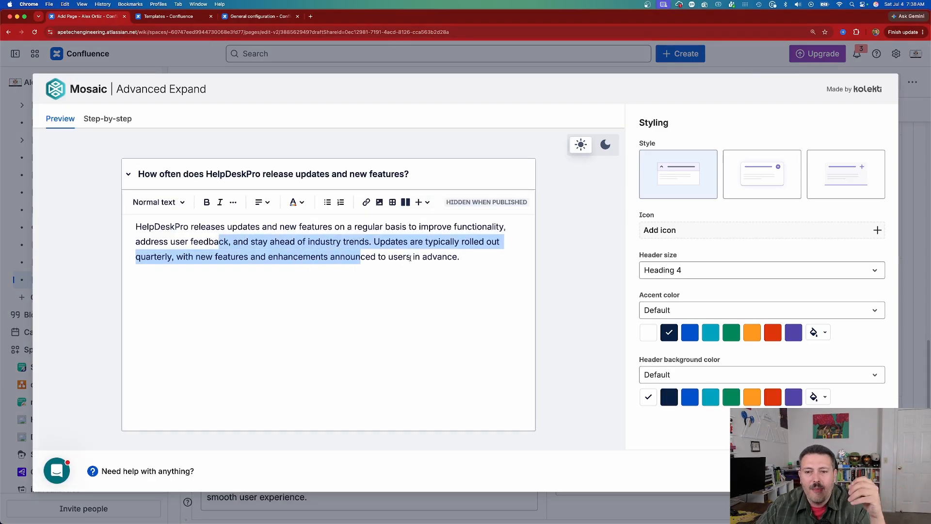
click(762, 176)
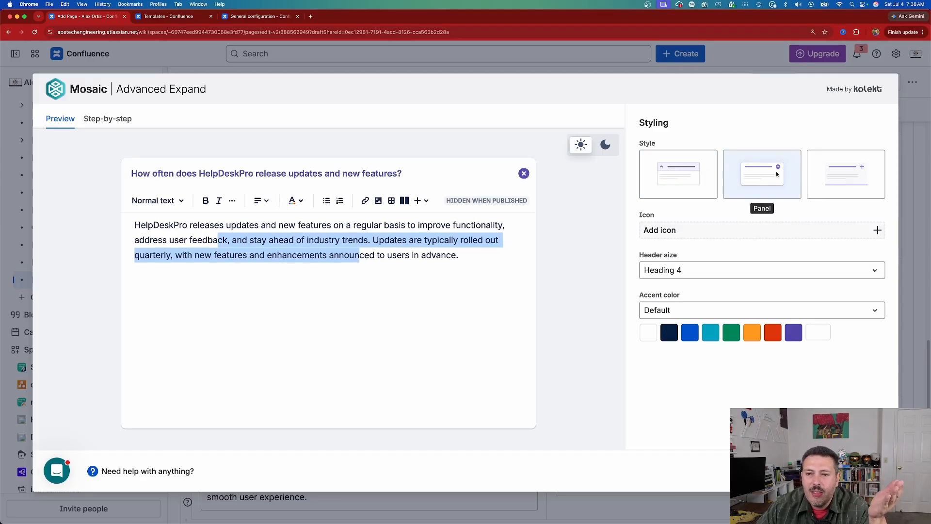
click(842, 172)
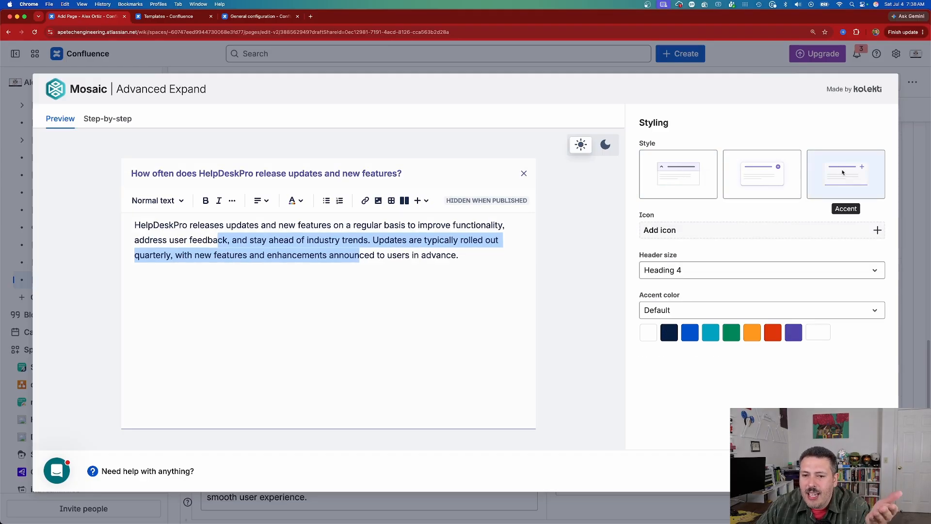
- Examine the expand's icon, header size and accent color options, then save the macro with the chosen style
click(661, 236)
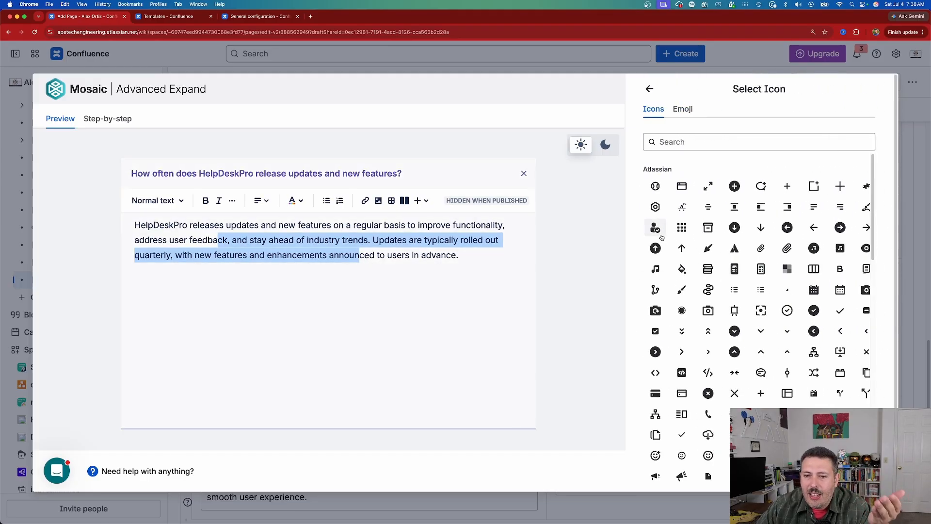
click(650, 89)
click(707, 278)
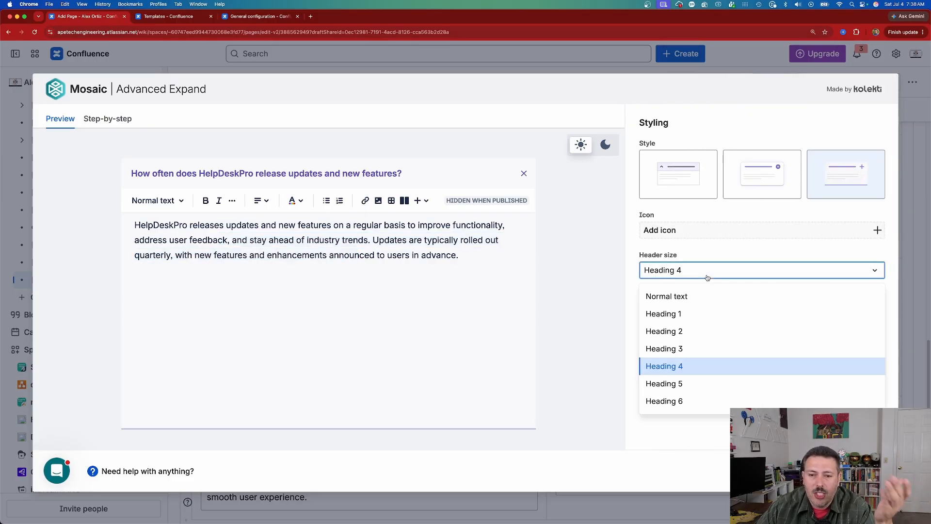
click(707, 278)
click(678, 314)
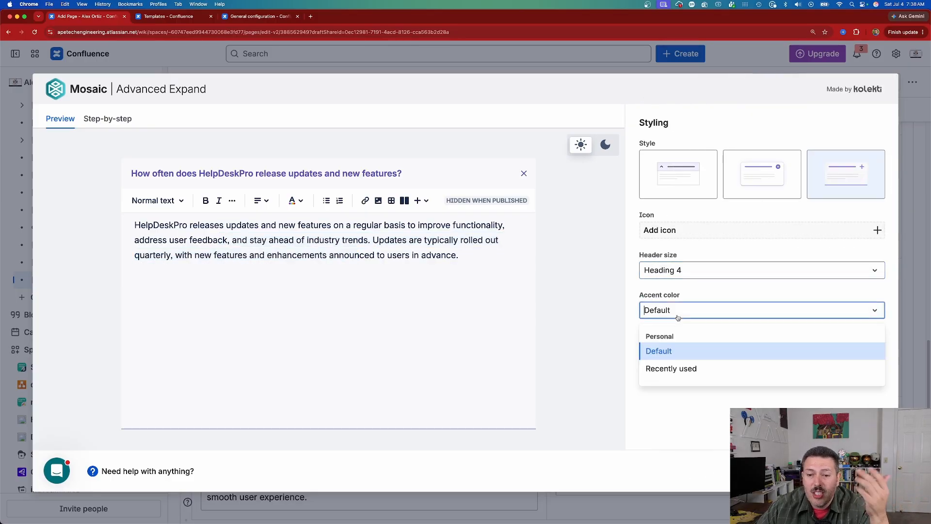
click(678, 314)
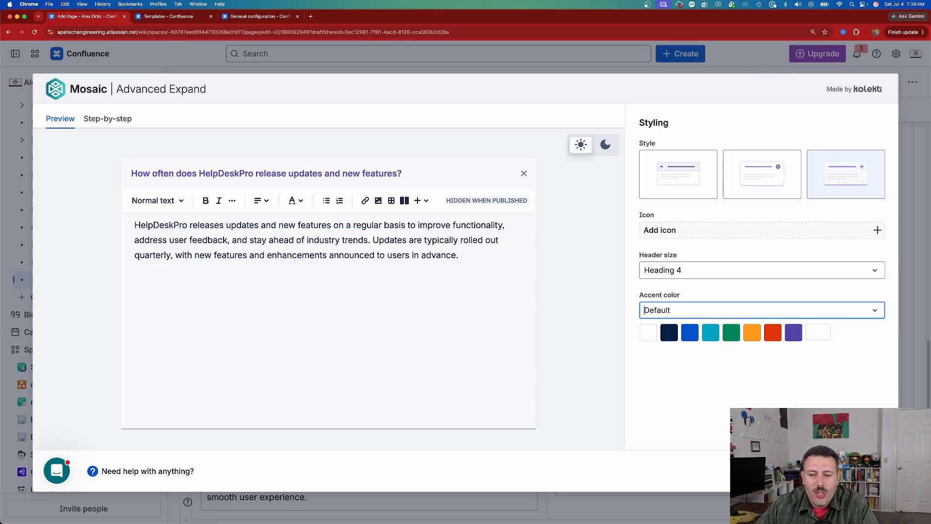
click(870, 470)
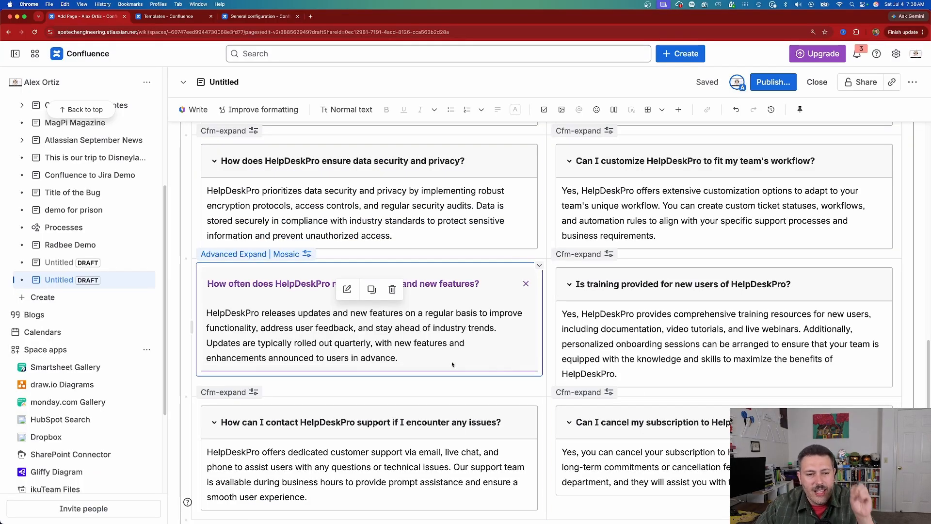
- Title the FAQ page "This is FAQ Template demo" and publish it in its default location
scroll(452, 365, down, 6)
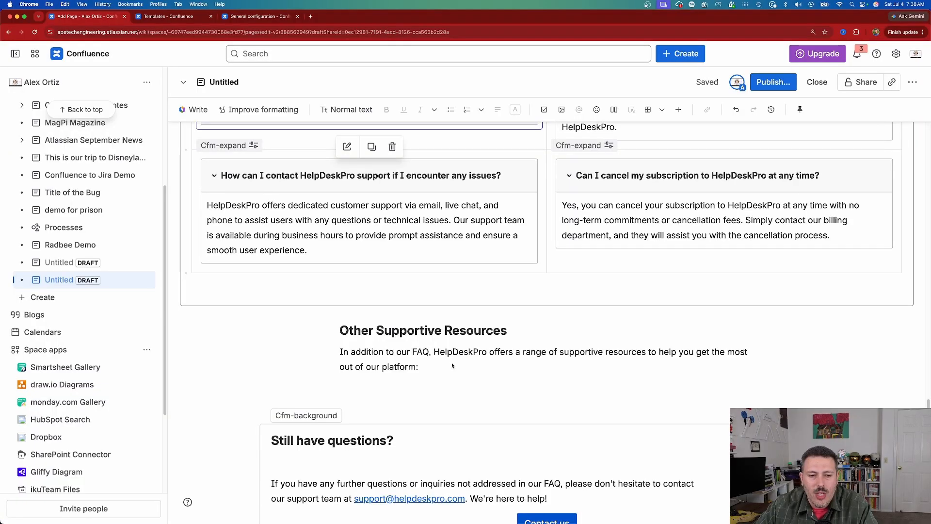
scroll(734, 310, down, 2)
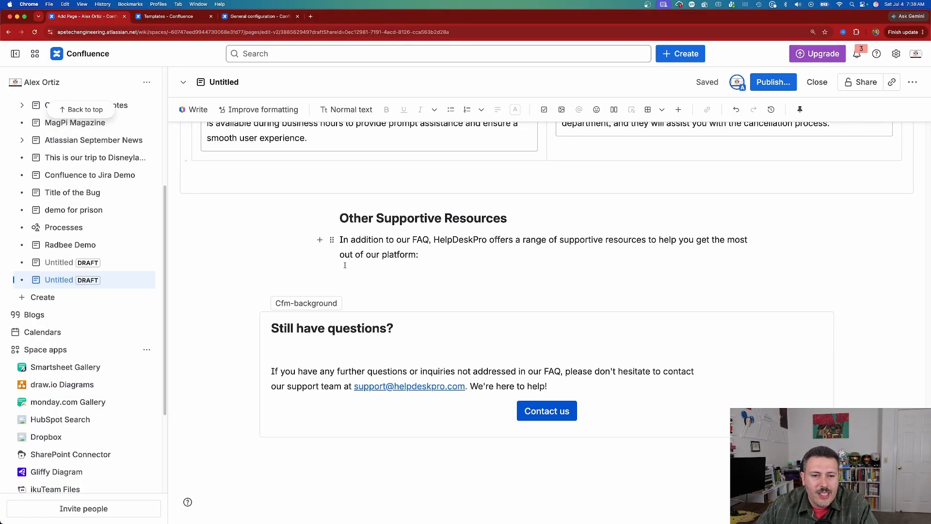
scroll(728, 239, up, 15)
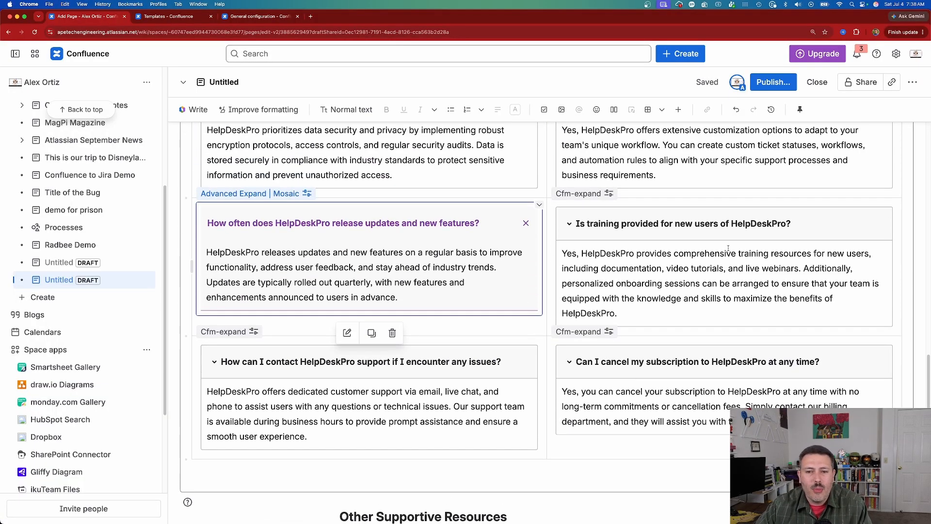
scroll(728, 247, up, 10)
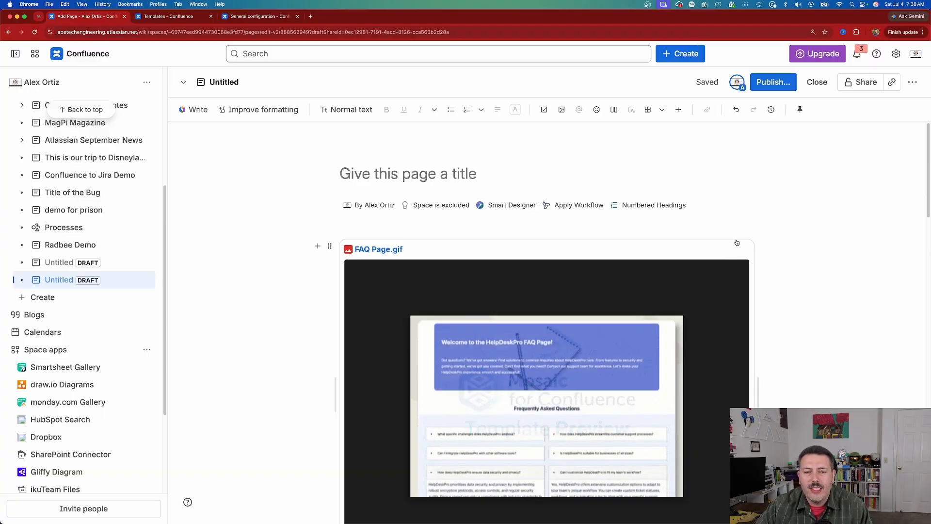
click(773, 82)
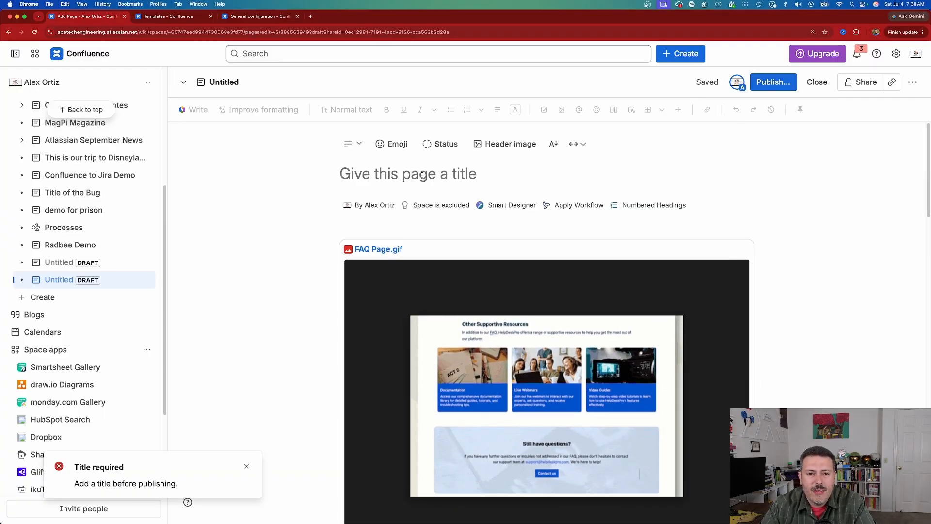
text(This is )
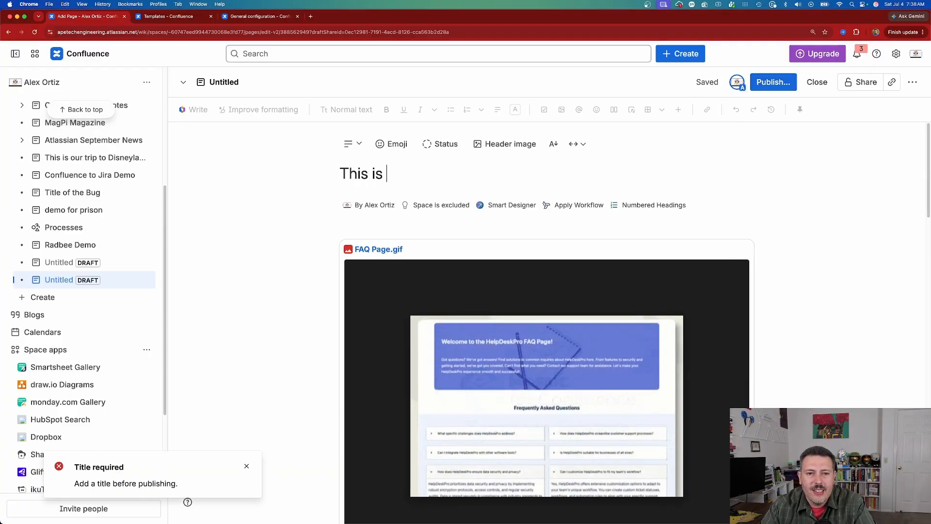
text(FAQ Template demo)
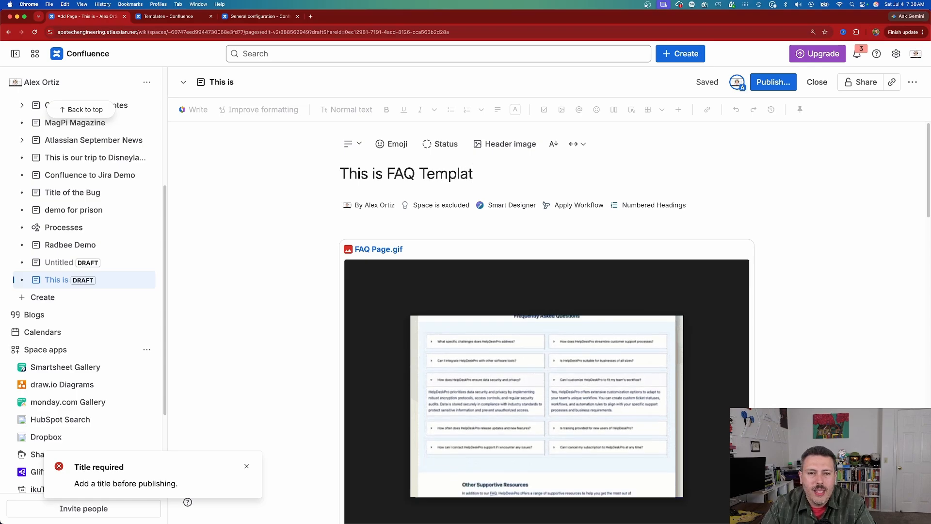
click(761, 83)
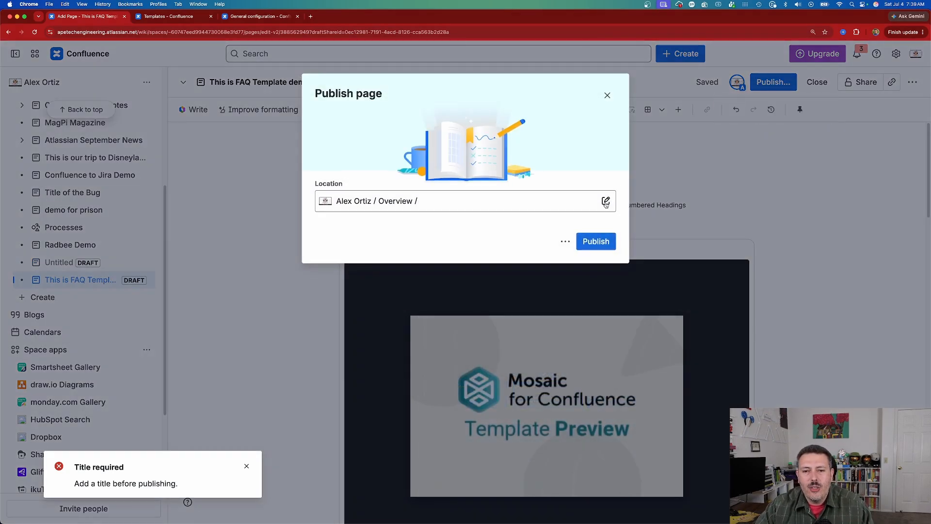
click(588, 248)
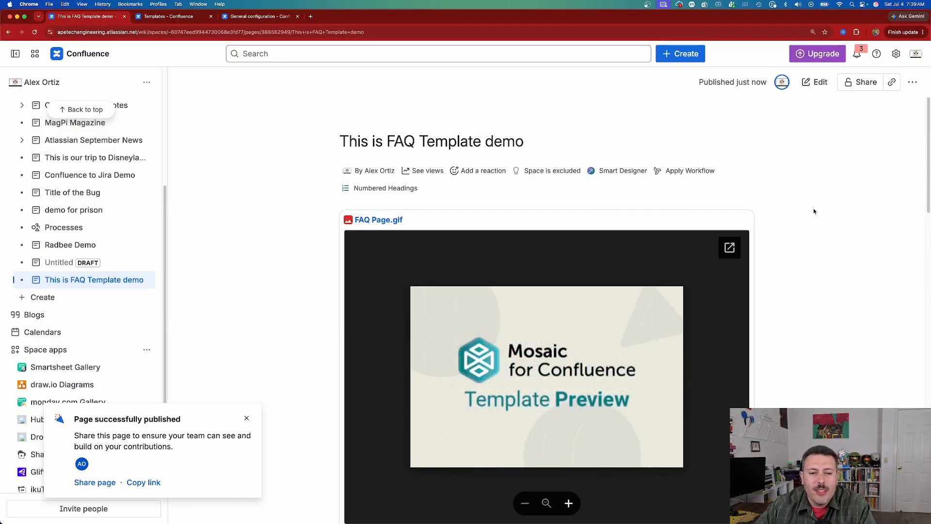
- Look through the published FAQ page, expanding and collapsing a couple of questions and examining the welcome banner and support section
scroll(813, 208, down, 10)
scroll(616, 237, up, 2)
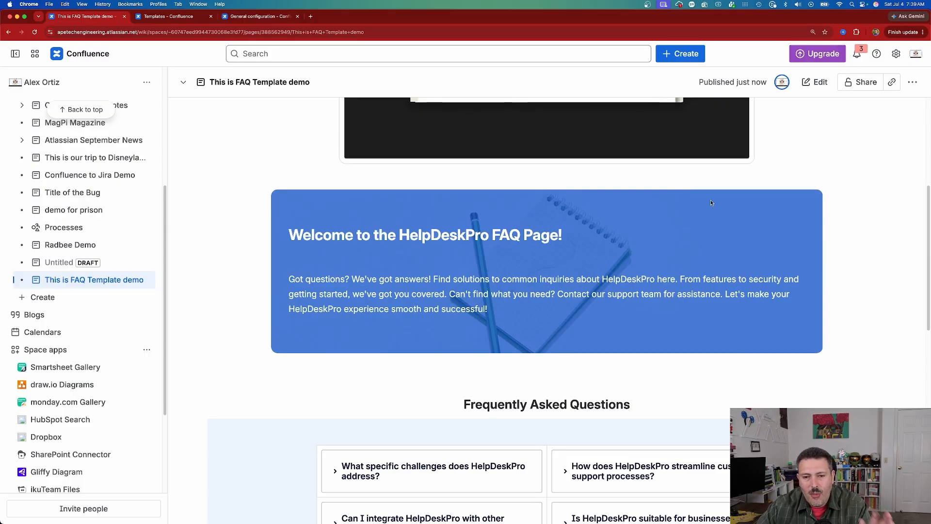
scroll(711, 203, up, 6)
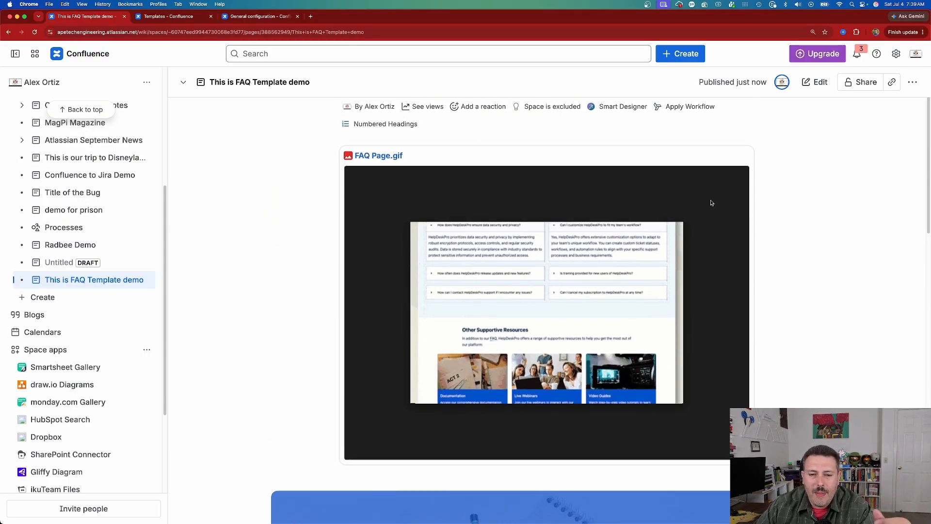
scroll(711, 203, down, 10)
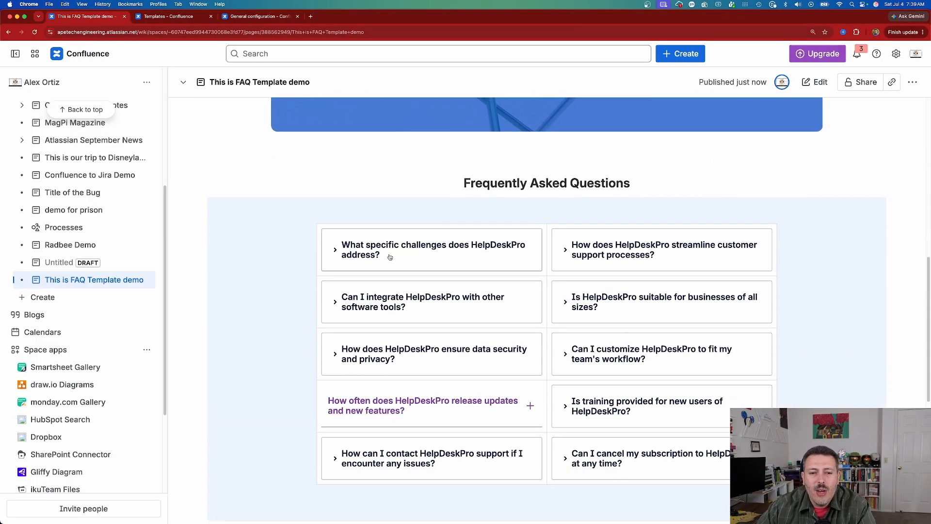
click(336, 252)
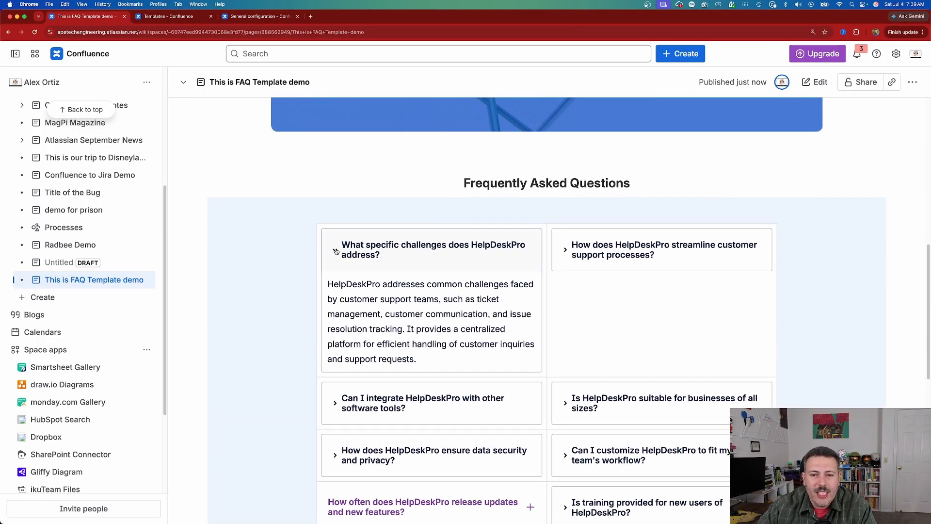
click(336, 251)
scroll(565, 219, down, 3)
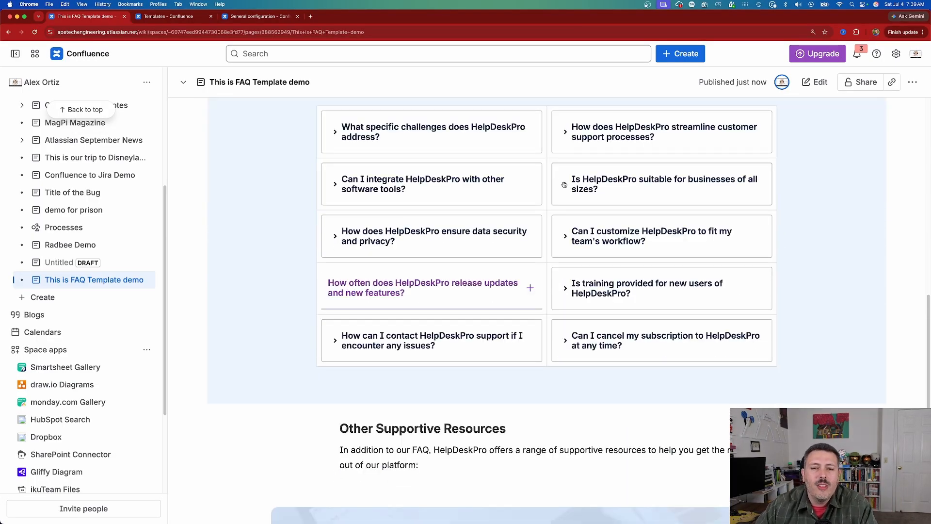
click(564, 184)
click(564, 185)
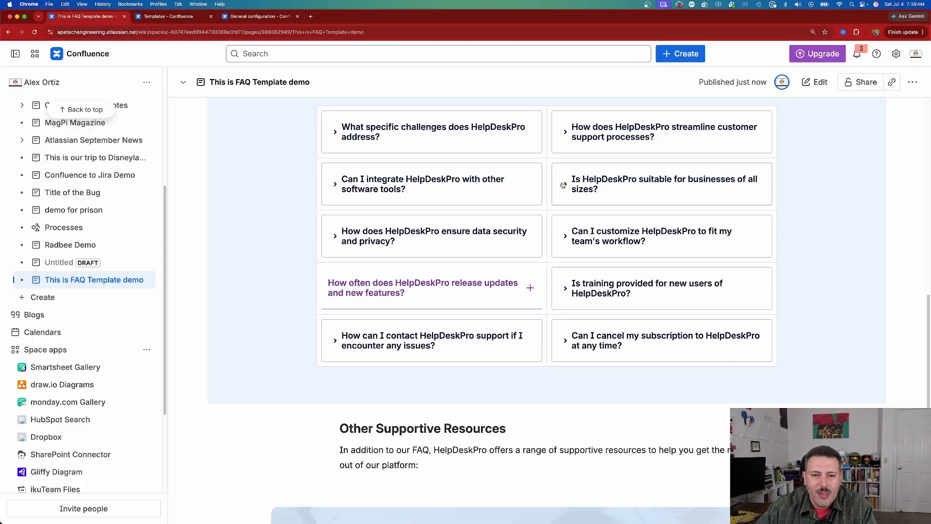
scroll(572, 257, down, 6)
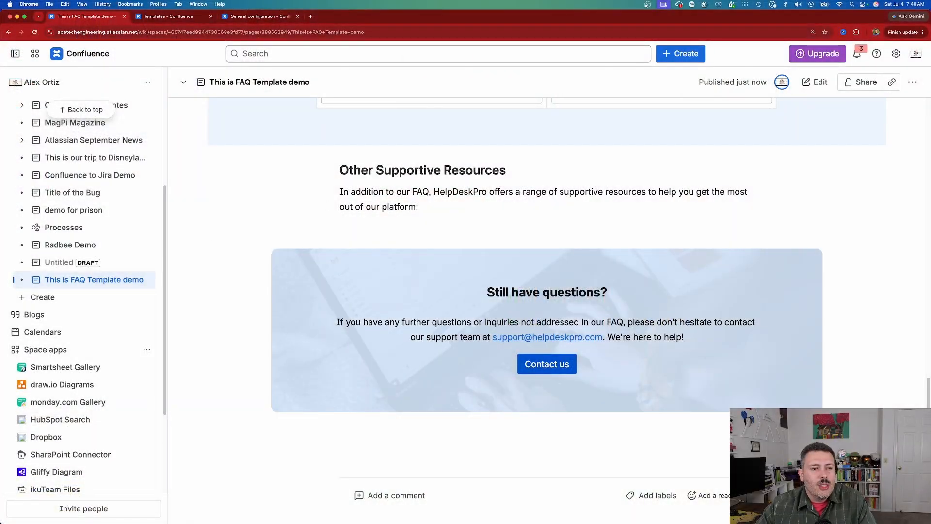
- Open the existing "Atlassian September News" page, look through its content and start editing it
scroll(78, 218, up, 10)
scroll(77, 219, down, 4)
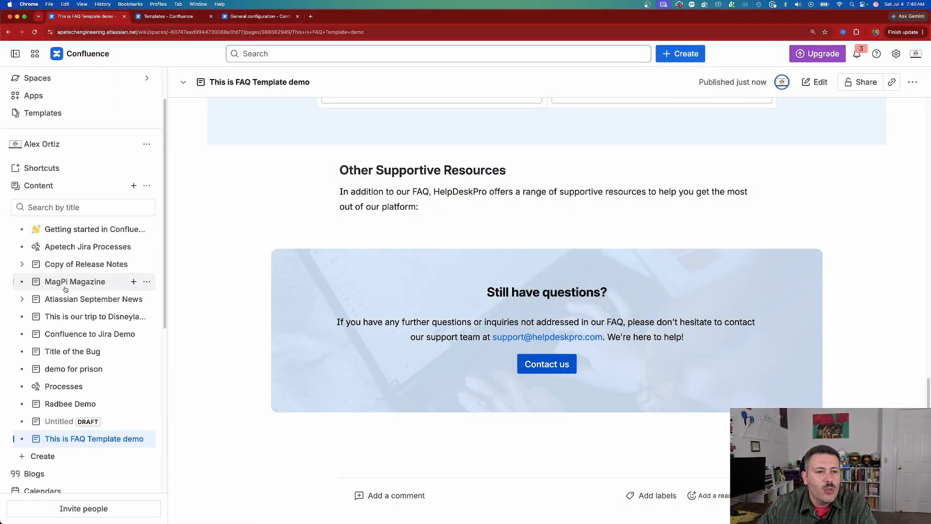
click(73, 299)
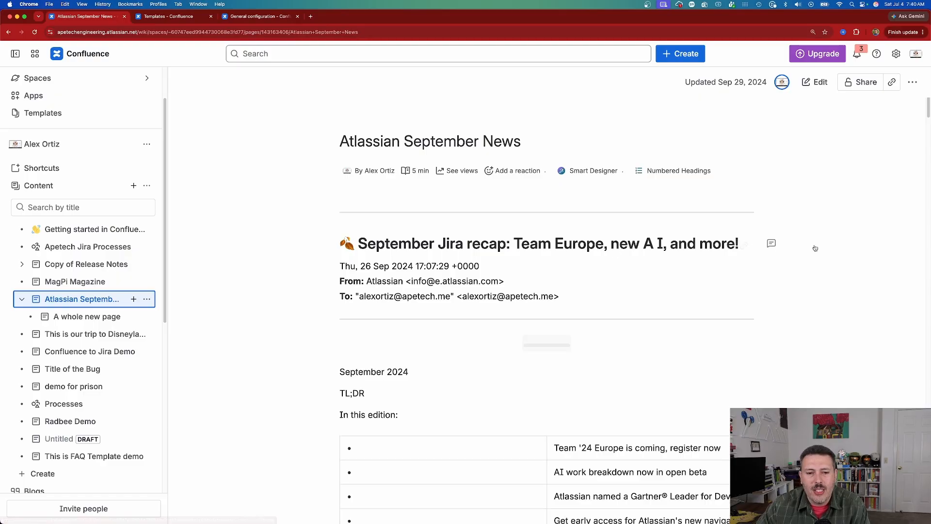
scroll(816, 248, down, 12)
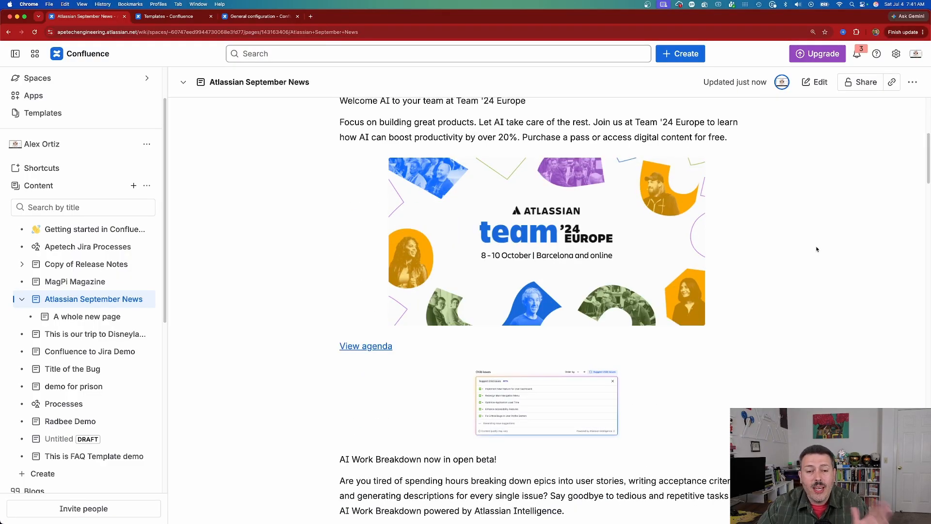
scroll(817, 250, down, 15)
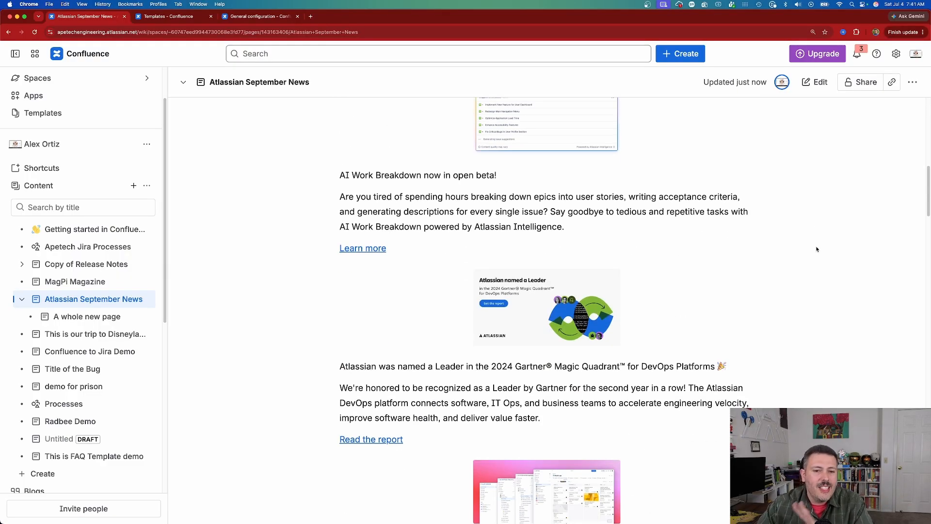
scroll(817, 250, down, 5)
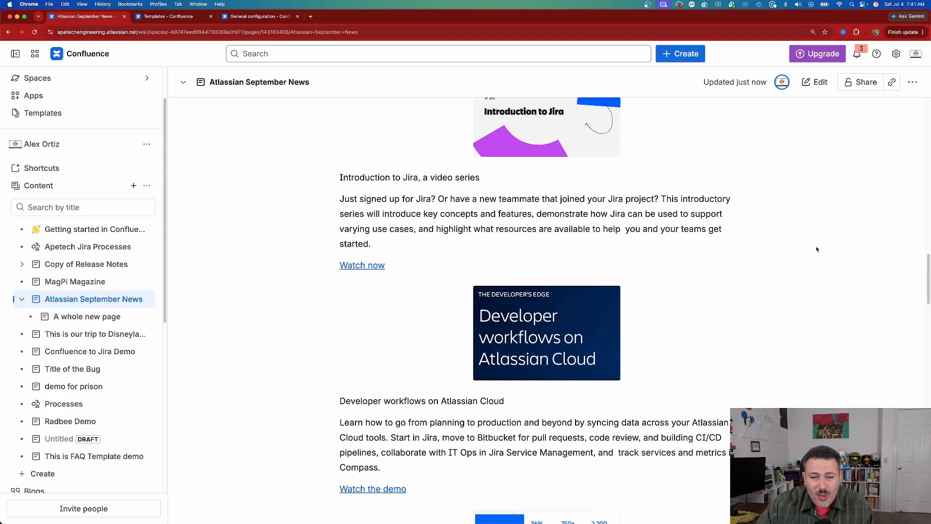
scroll(817, 249, up, 20)
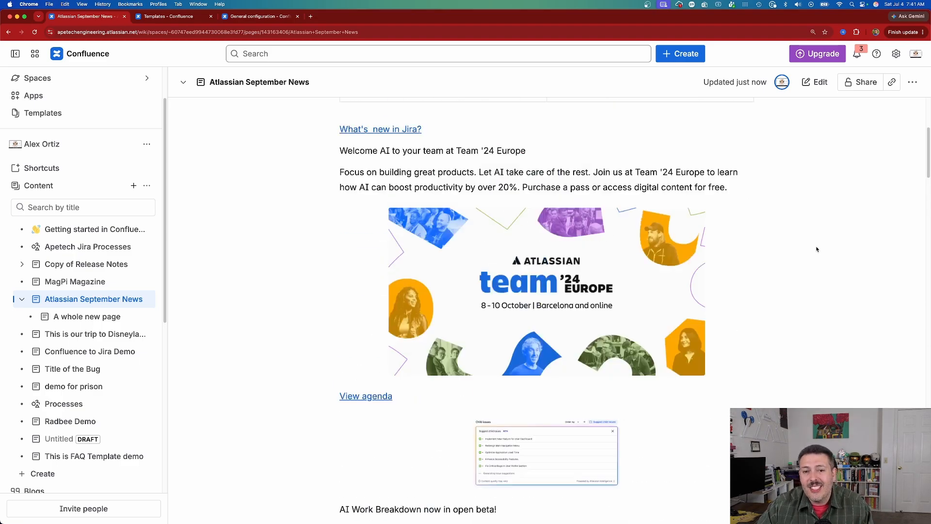
click(816, 82)
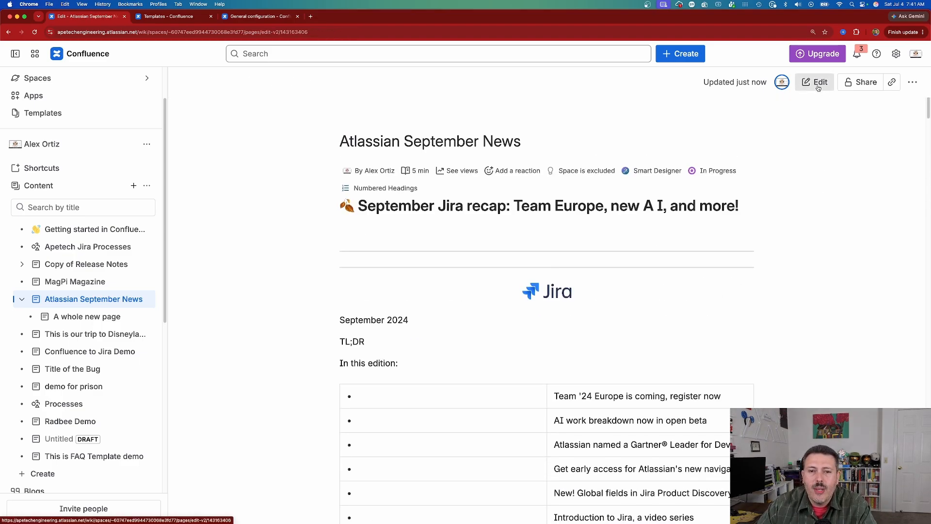
scroll(820, 205, down, 3)
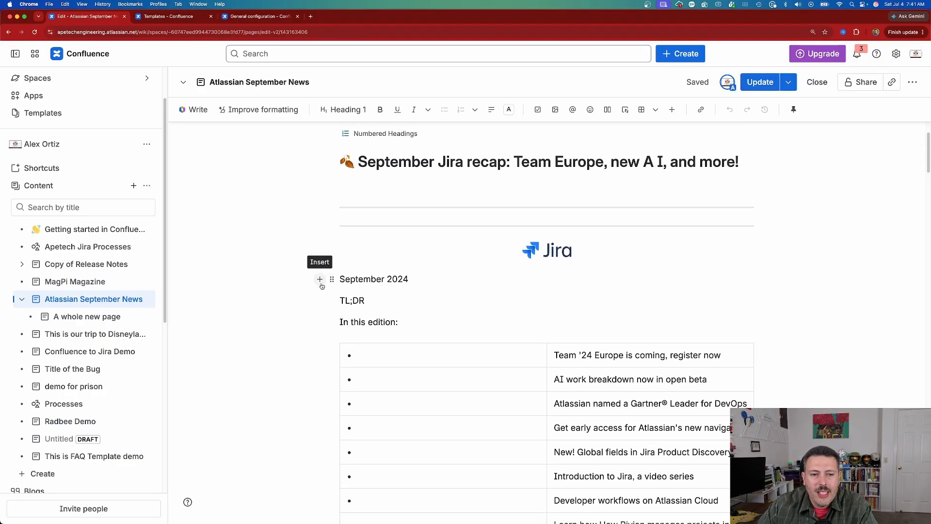
- Insert the Smart Designer | Mosaic macro below the "September 2024" line and look over the page on its canvas
click(321, 280)
text(smart)
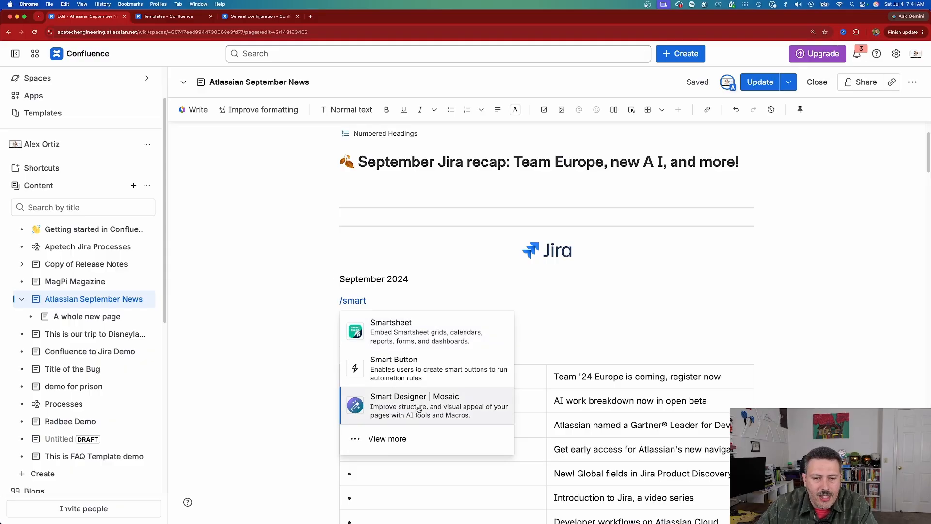
click(402, 409)
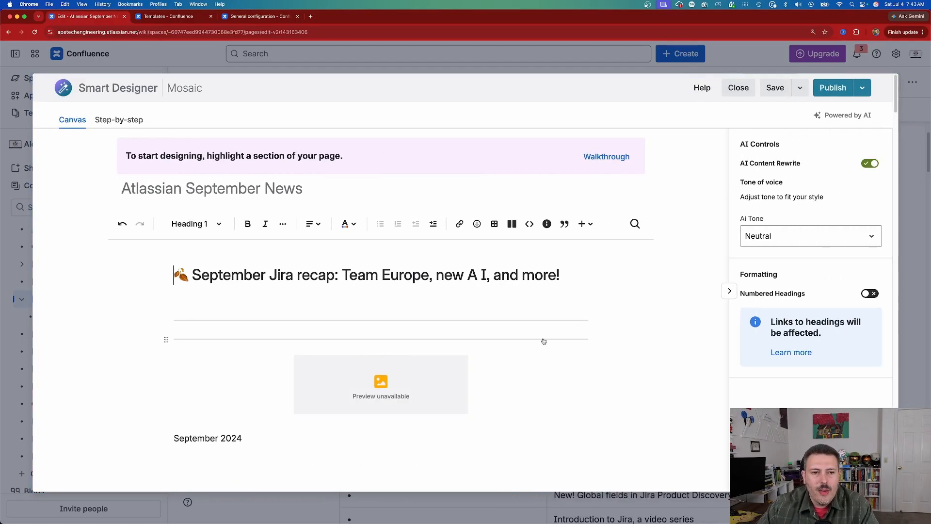
scroll(544, 341, down, 2)
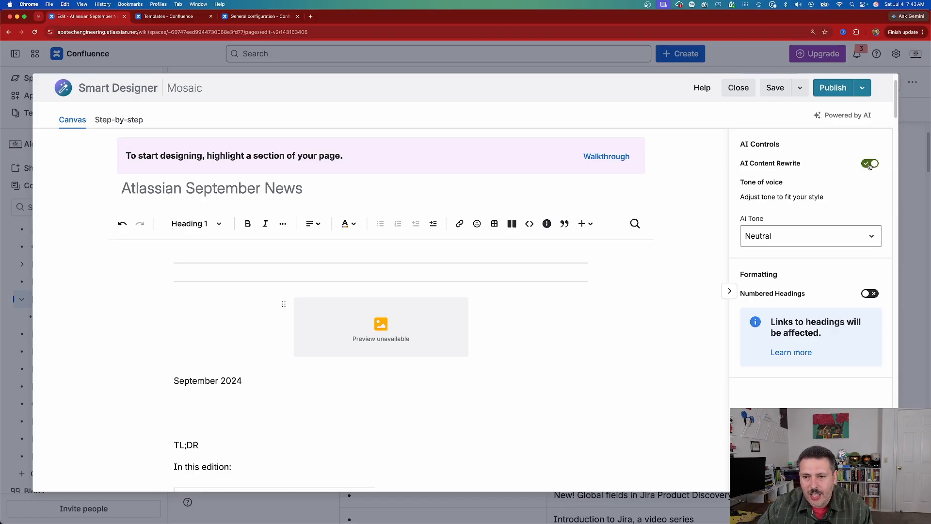
scroll(388, 363, down, 4)
scroll(291, 364, up, 3)
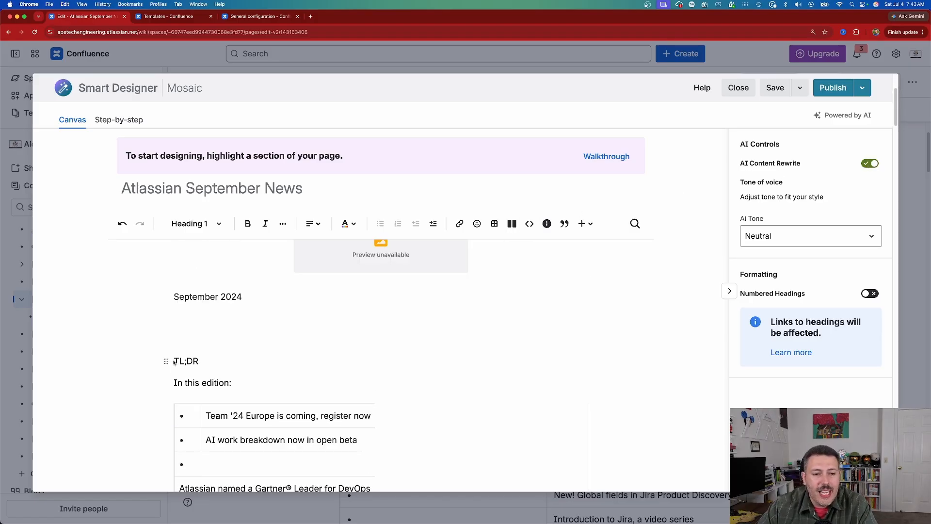
click(174, 362)
drag(173, 362, 614, 366)
click(610, 355)
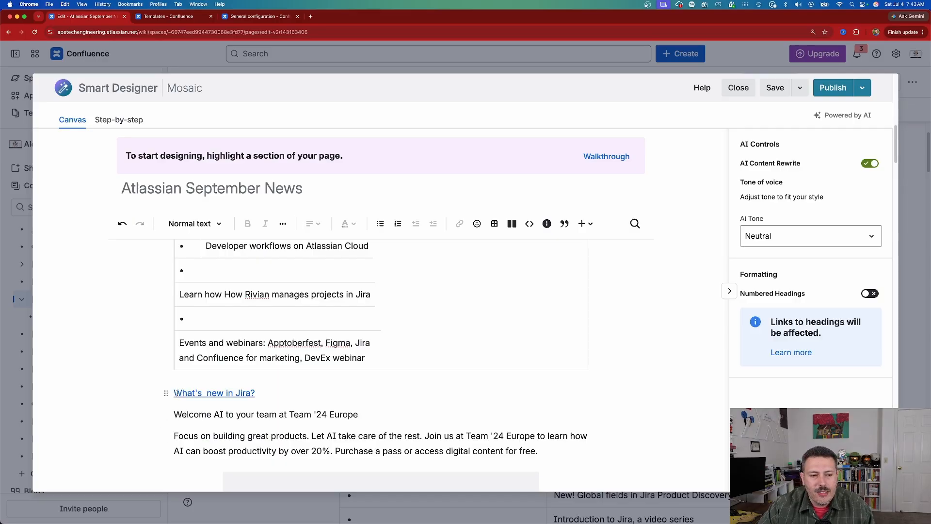
- Start designing the section from "What's new in Jira?" through "View agenda" and look over the available designs
drag(177, 393, 579, 426)
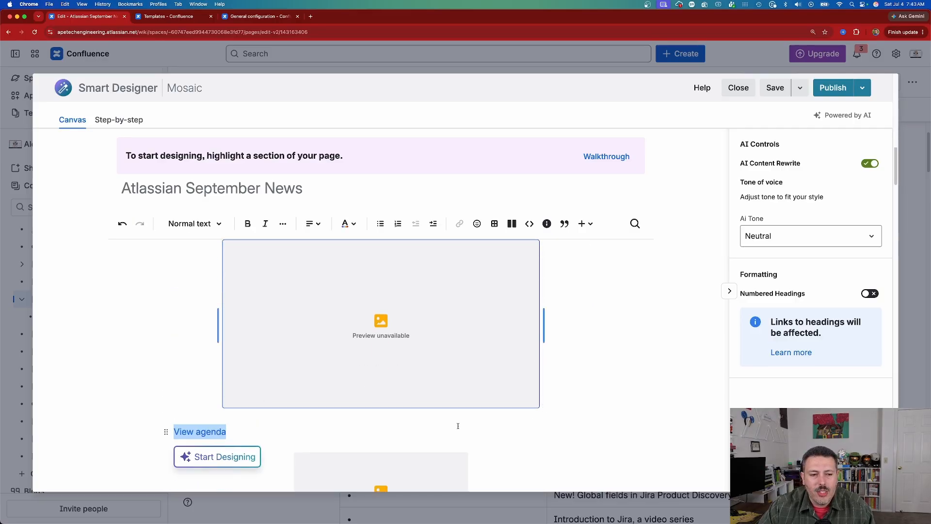
click(241, 457)
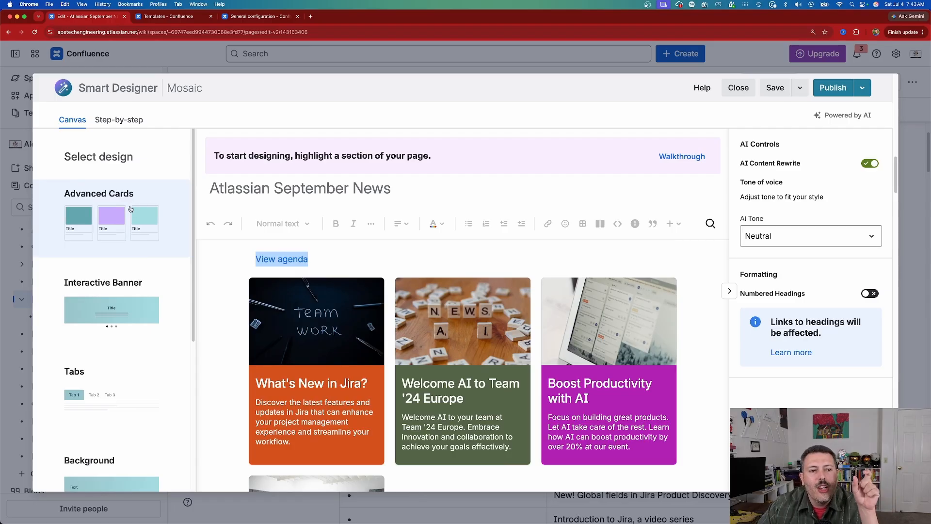
scroll(110, 348, down, 5)
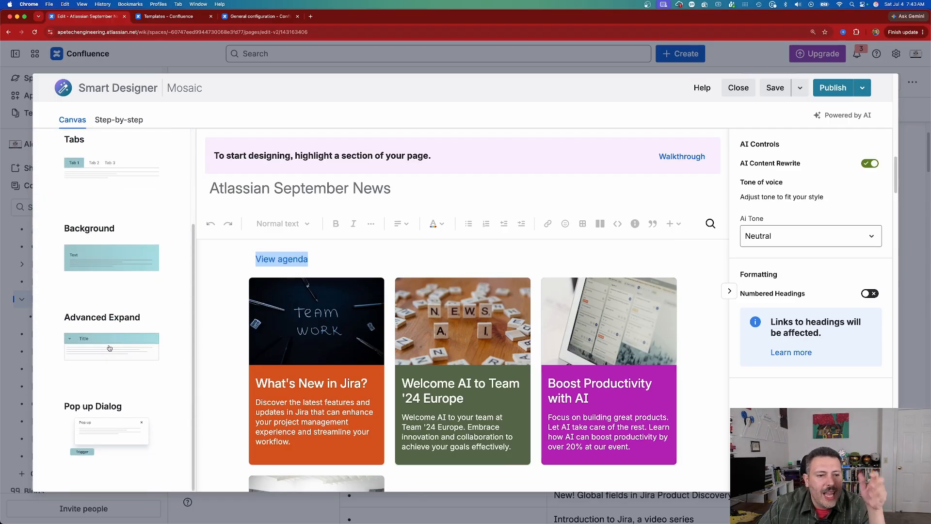
scroll(109, 348, up, 5)
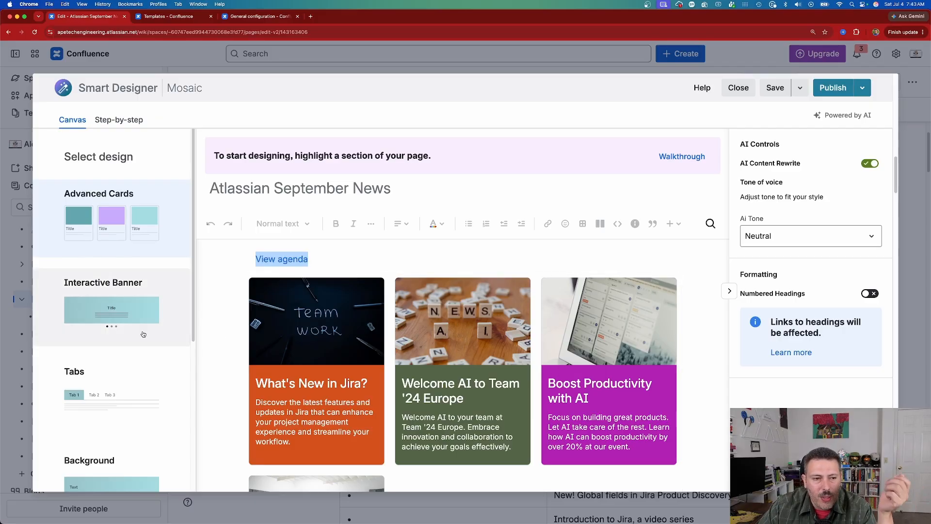
- Preview the section as an Interactive Banner, Tabs, Background, Advanced Expand and Pop up Dialog
click(105, 321)
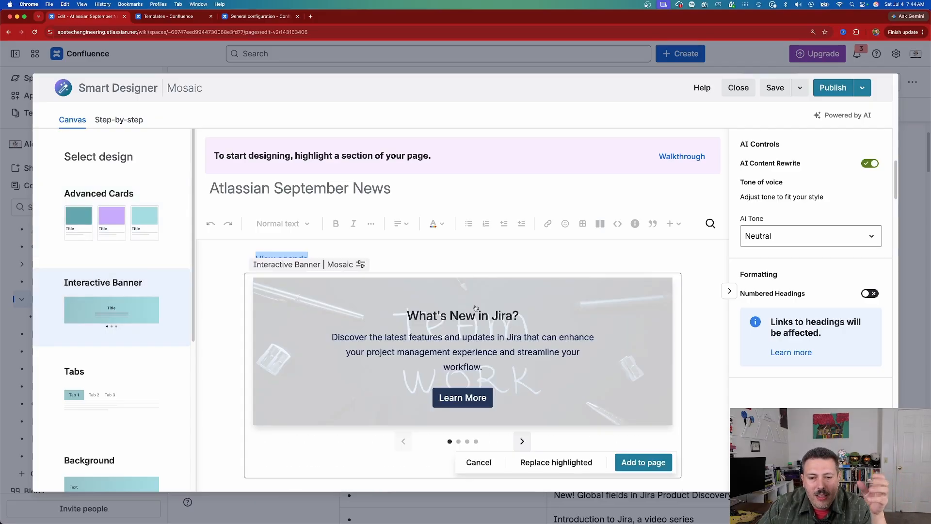
click(109, 402)
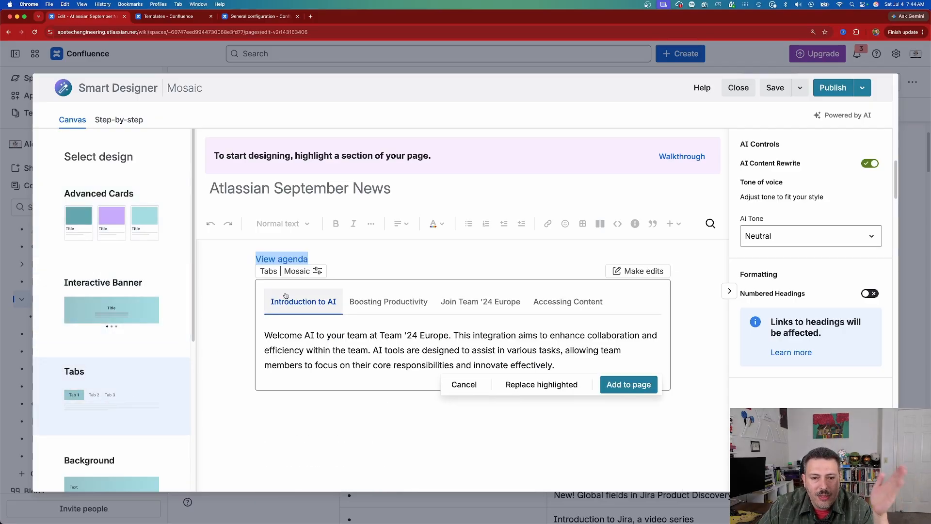
scroll(99, 398, down, 3)
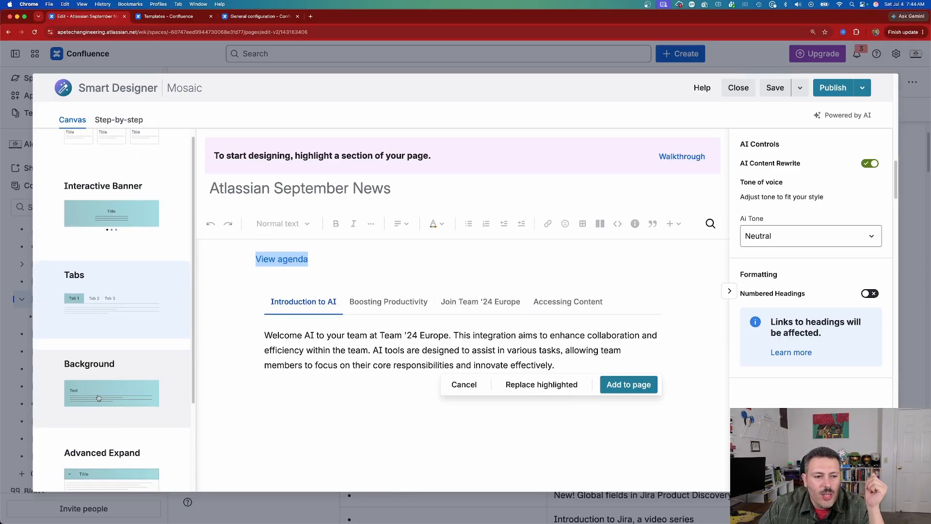
click(98, 398)
scroll(98, 397, down, 3)
click(112, 355)
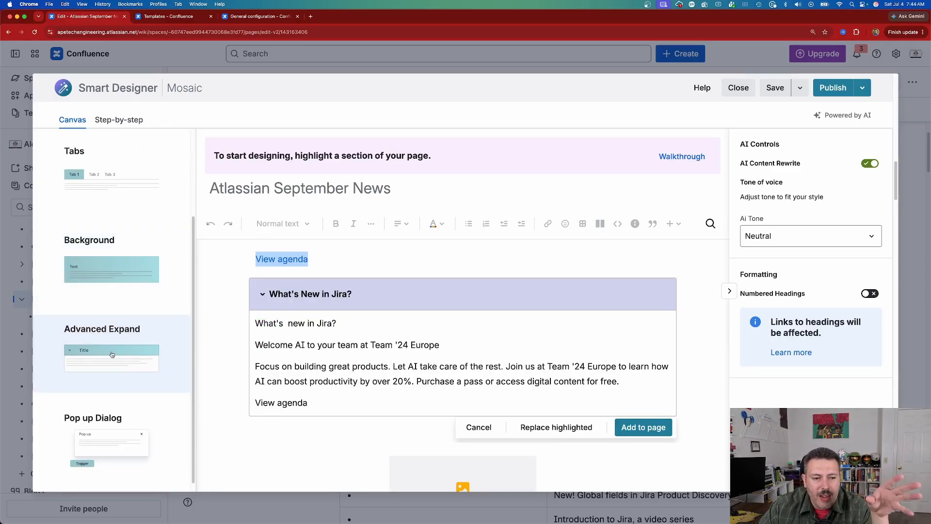
scroll(111, 417, down, 1)
click(111, 430)
scroll(111, 340, up, 10)
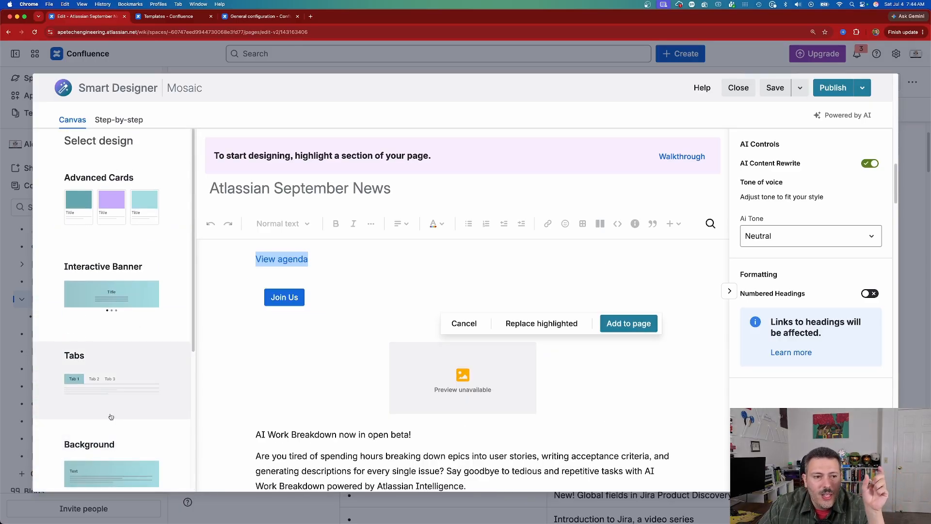
- Choose the Advanced Cards design for the section and add it to the page below "View agenda"
click(125, 235)
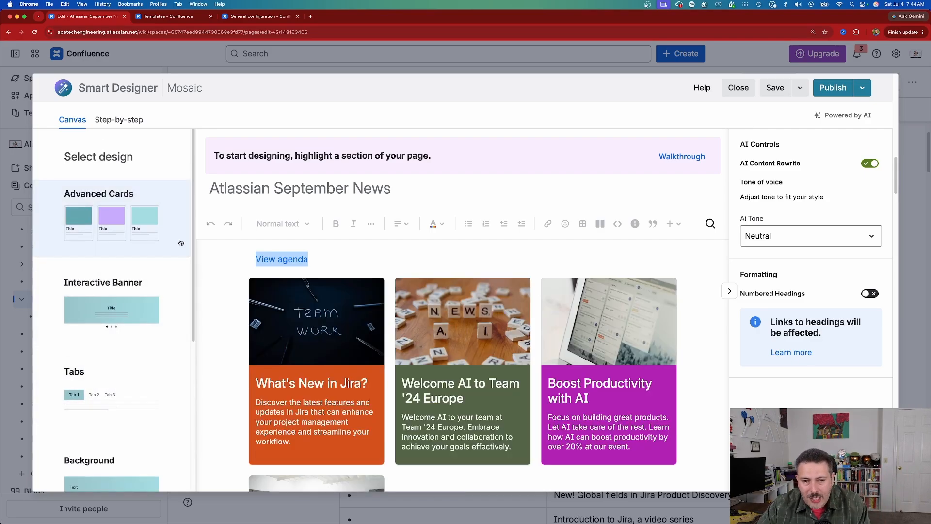
scroll(636, 340, down, 5)
scroll(635, 341, down, 3)
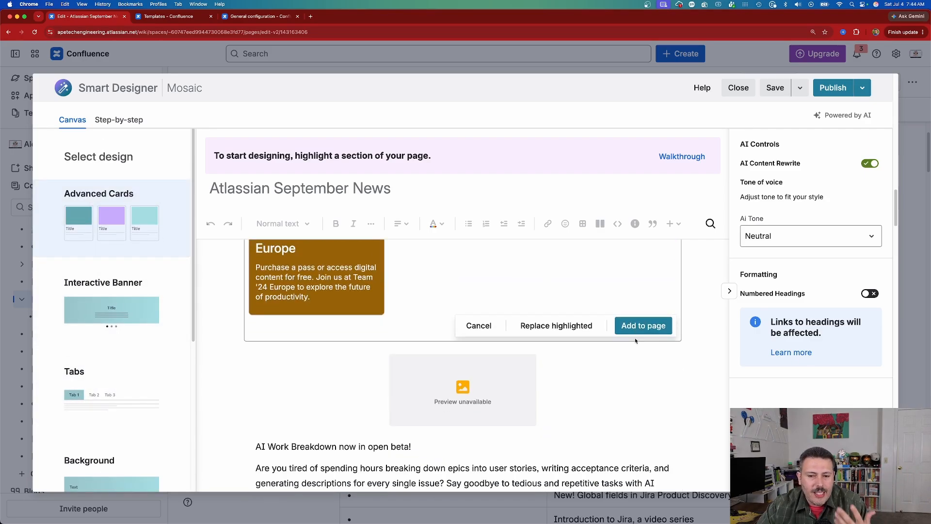
click(640, 334)
scroll(540, 355, up, 3)
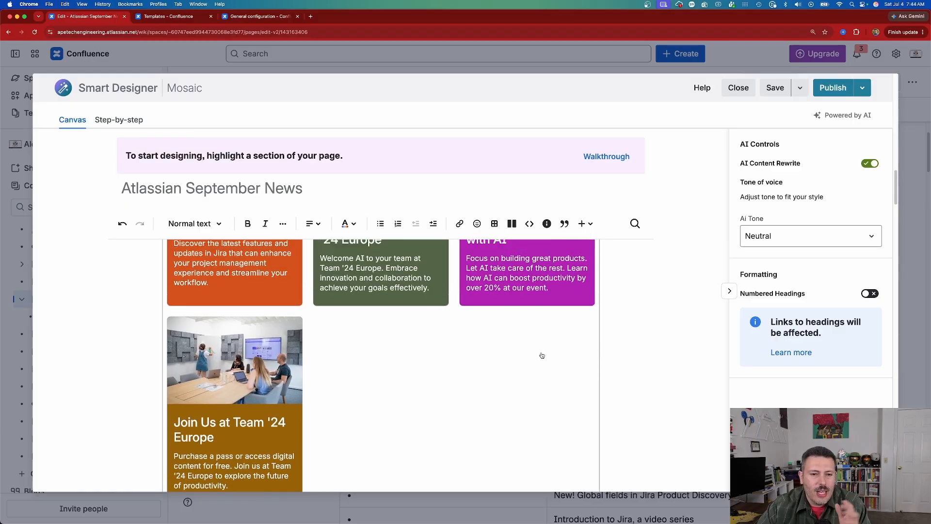
- Add a Tabs design generated from the AI Work Breakdown and Gartner Magic Quadrant sections below "Read the report"
scroll(541, 355, down, 9)
scroll(542, 356, down, 2)
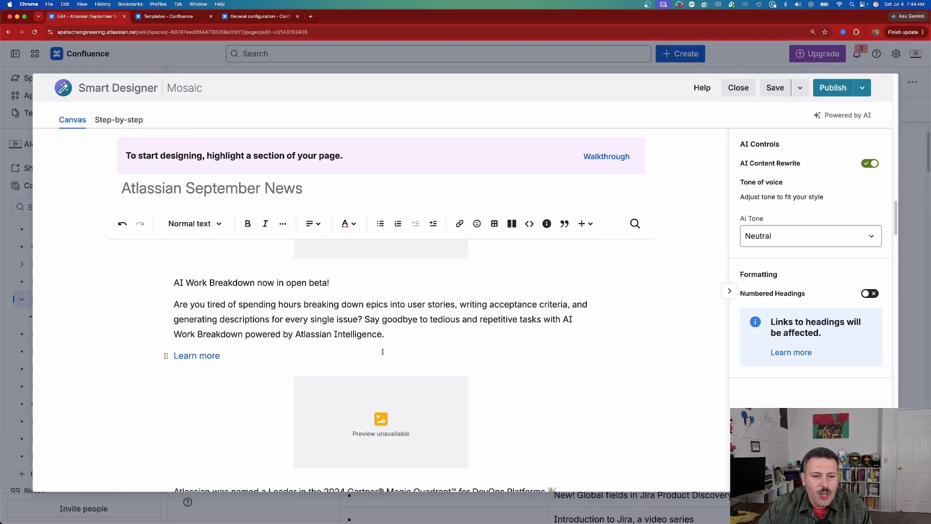
drag(175, 282, 421, 385)
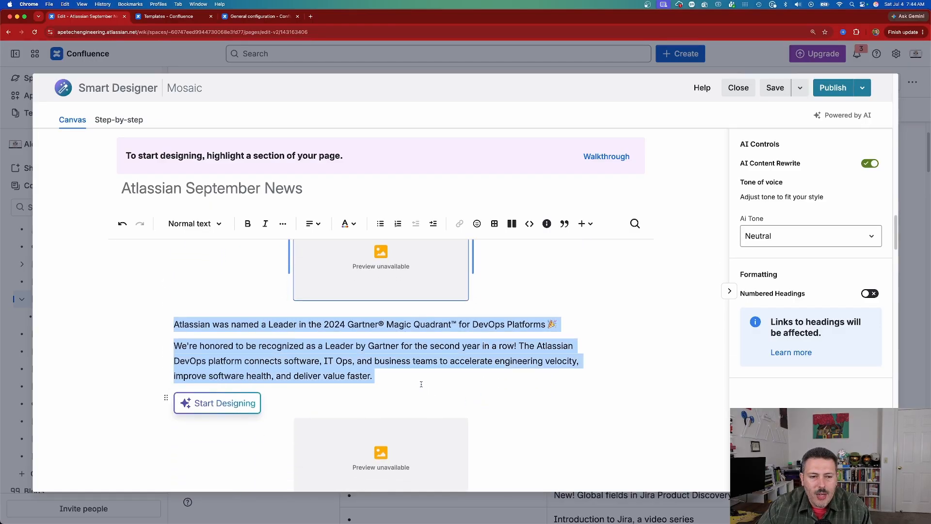
click(222, 405)
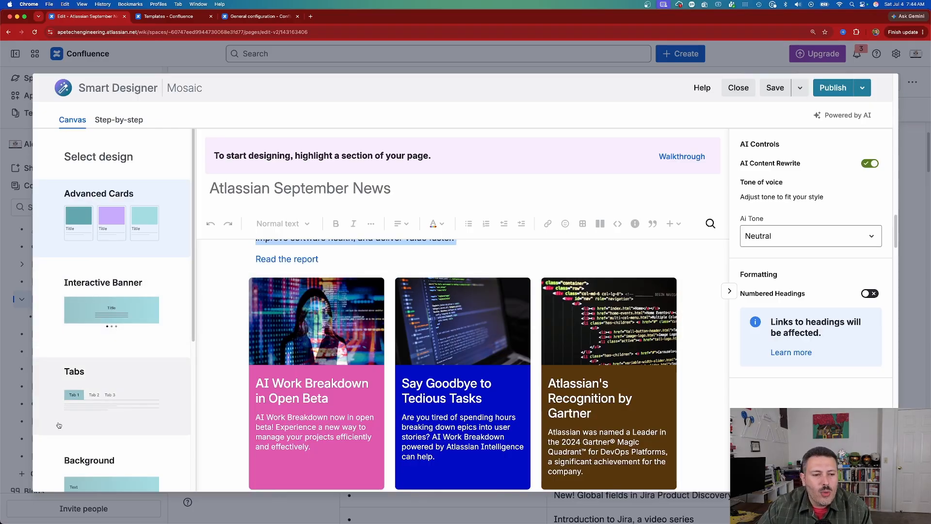
click(75, 407)
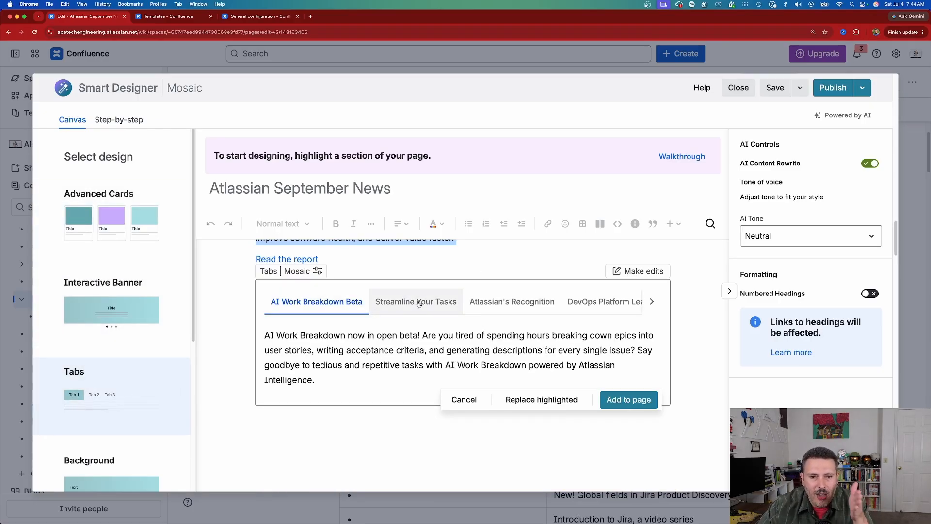
click(628, 399)
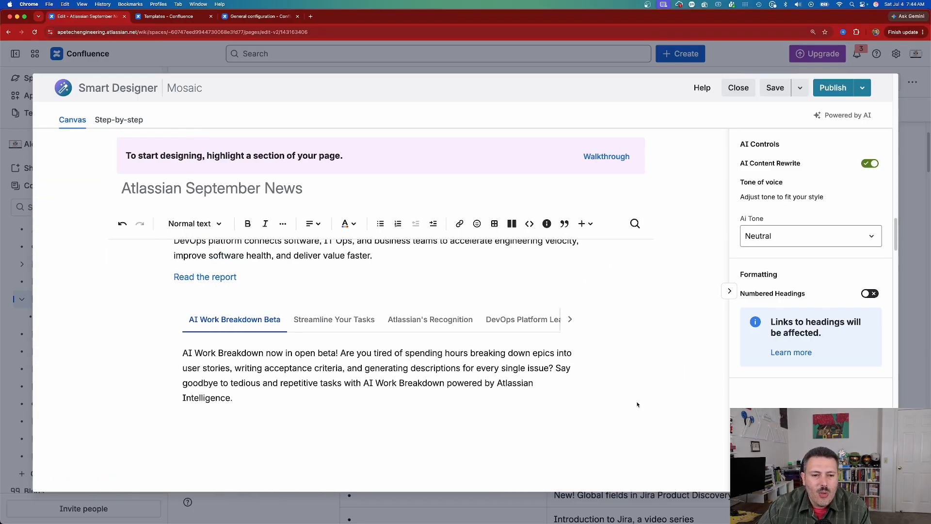
- Add a Pop up Dialog design generated from the Early Access Program and Jira Product Discovery global fields sections
scroll(484, 397, down, 8)
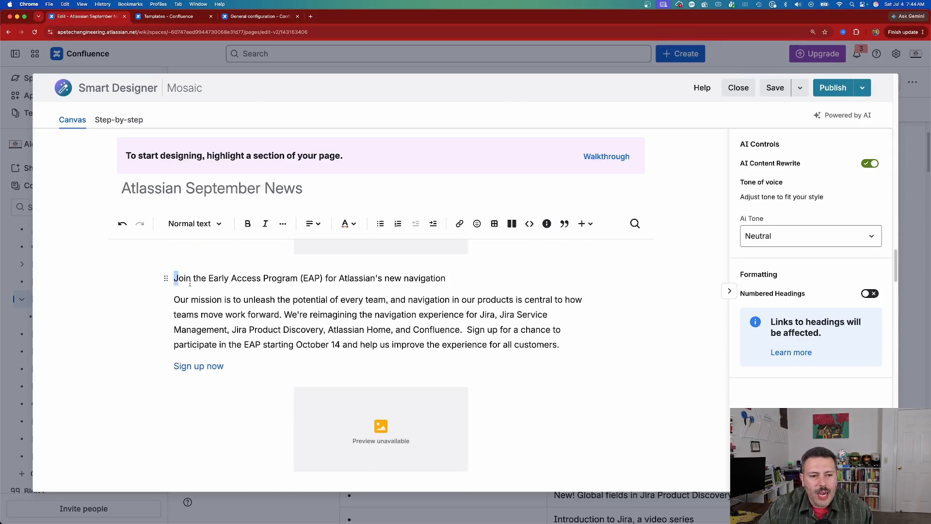
drag(190, 284, 509, 454)
scroll(503, 386, down, 3)
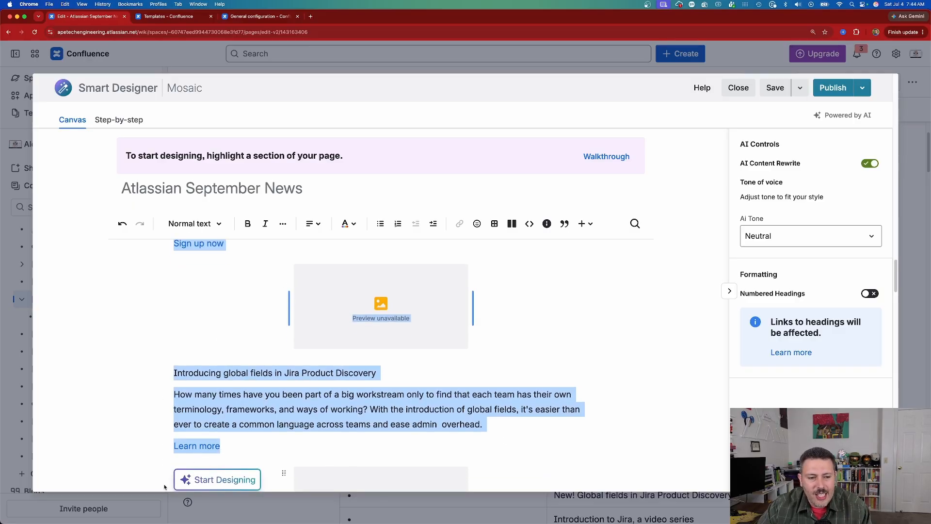
click(223, 478)
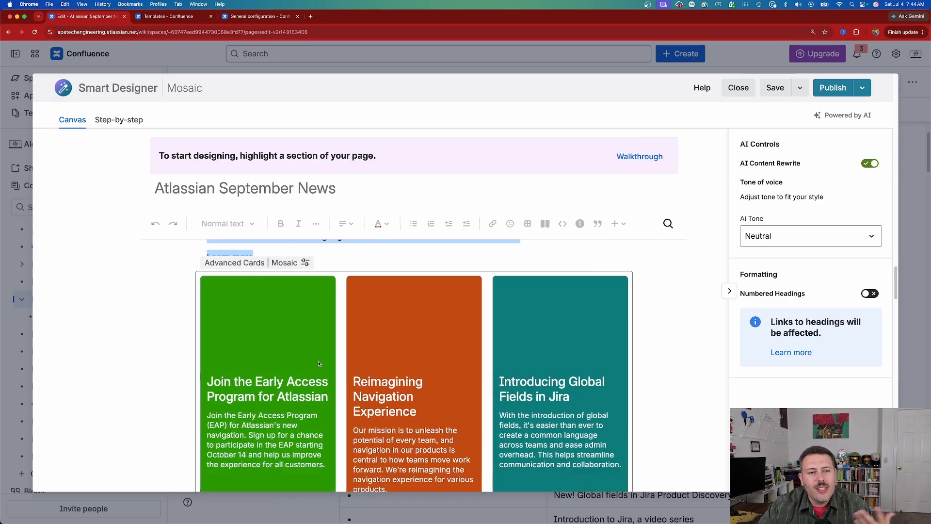
scroll(86, 364, down, 2)
scroll(86, 364, down, 2)
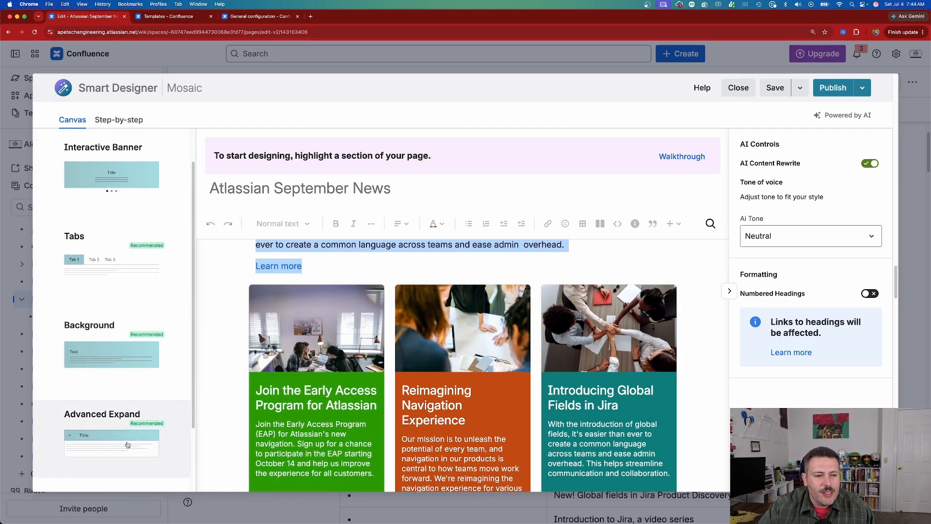
scroll(144, 458, down, 2)
click(118, 427)
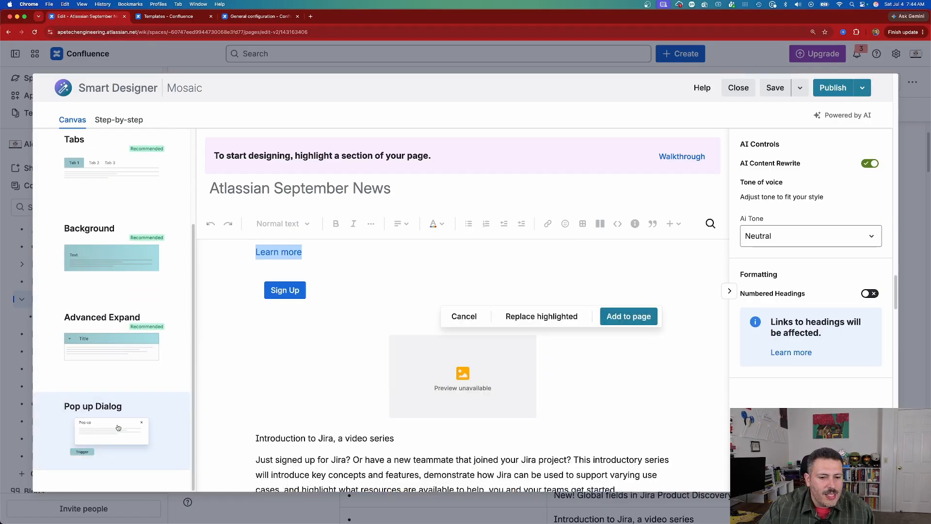
click(632, 321)
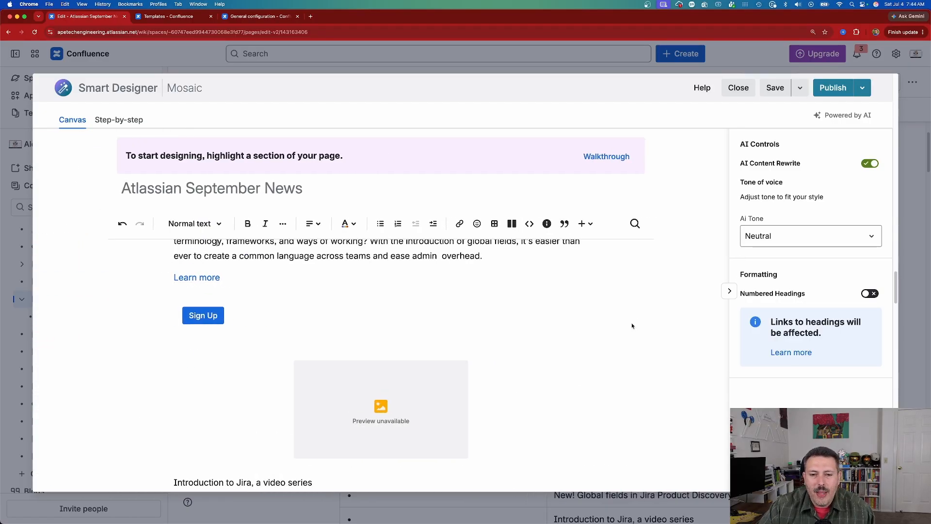
- Publish the newsletter page and look through its new cards and tabs, opening the Sign Up pop-up dialog
click(832, 88)
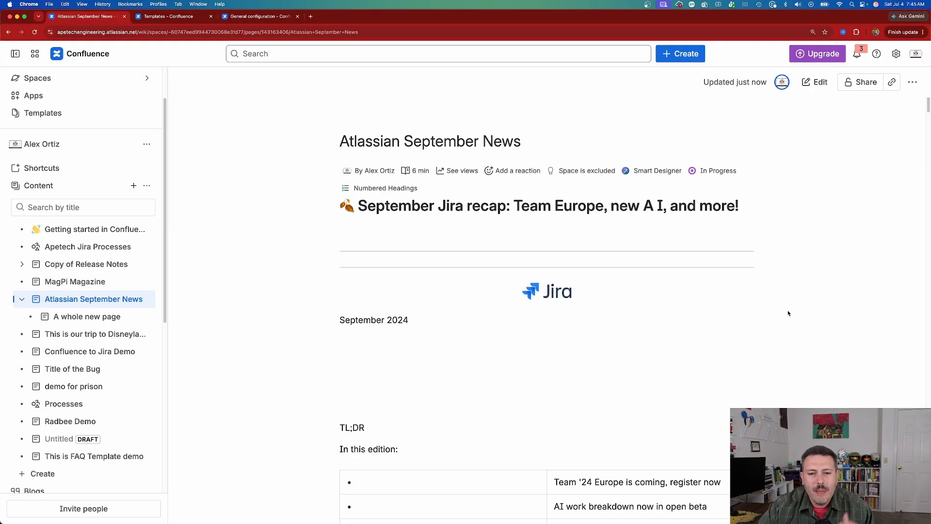
scroll(788, 313, down, 15)
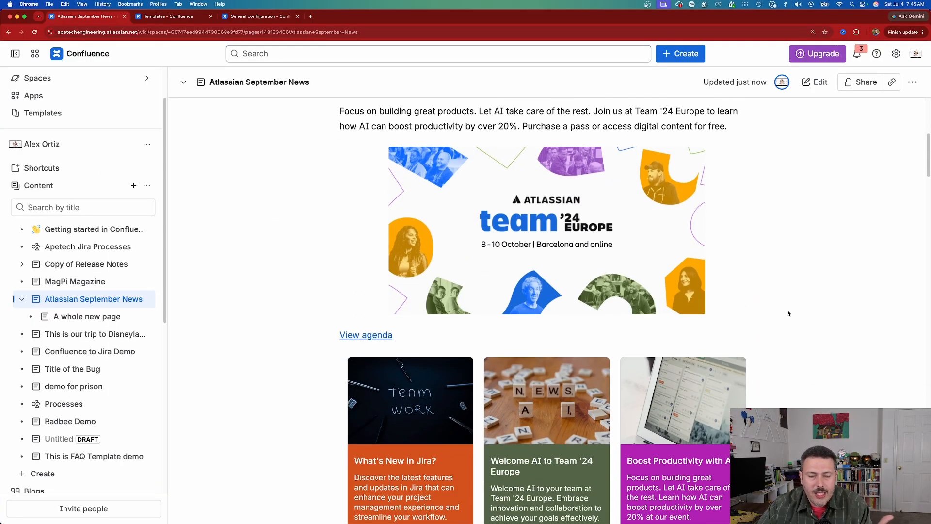
scroll(788, 313, down, 8)
scroll(788, 312, up, 2)
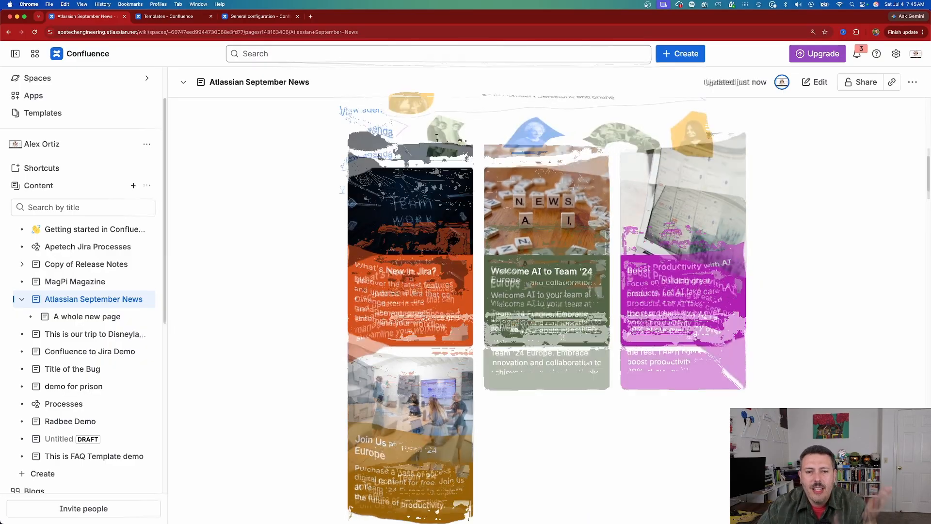
scroll(645, 282, down, 10)
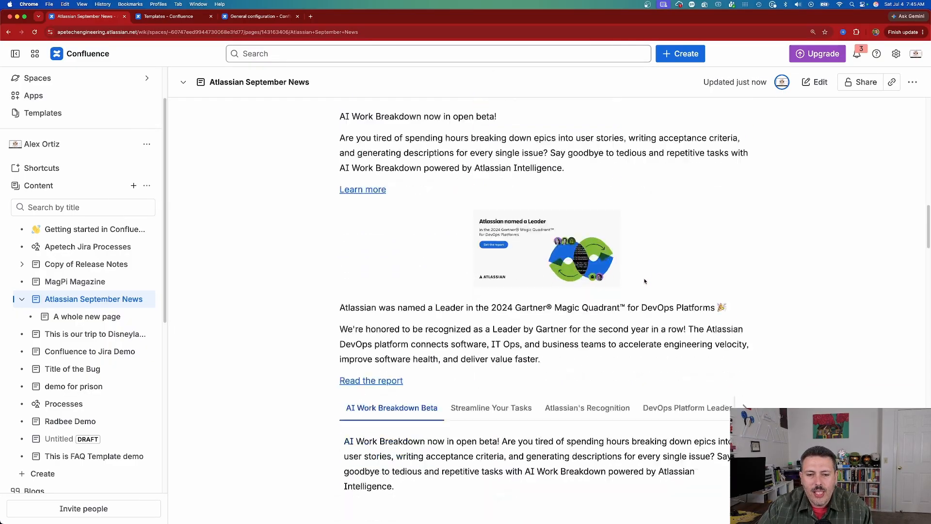
scroll(644, 282, down, 4)
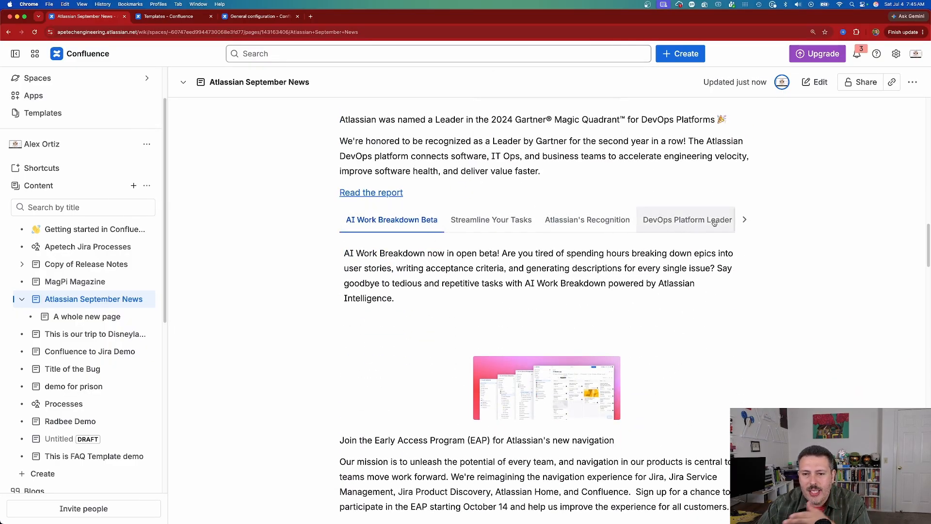
scroll(714, 223, down, 10)
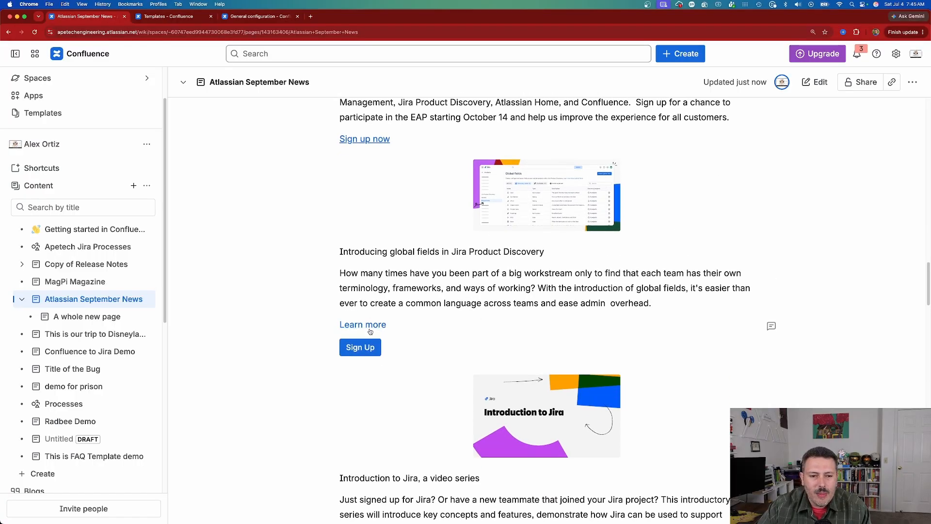
click(359, 351)
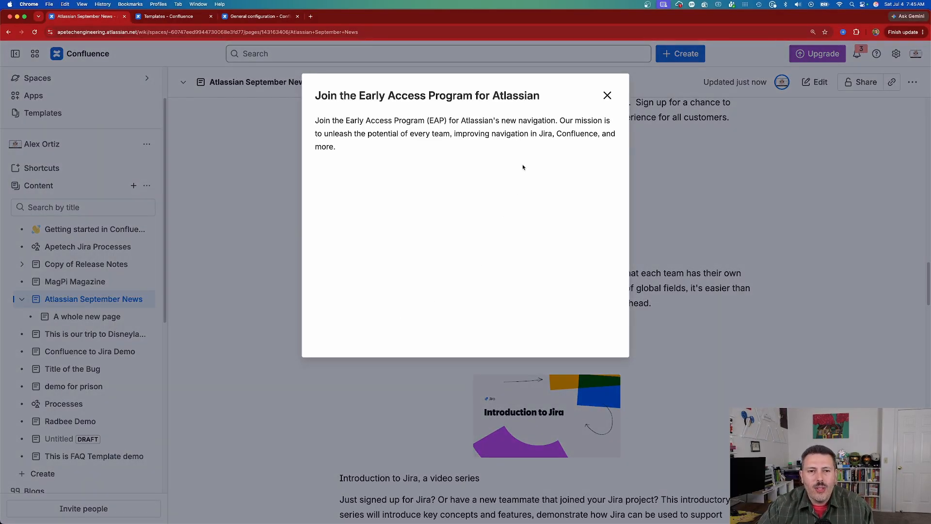
- Close the pop-up dialog and open the Apetech brand kit in the Mosaic Brand Kits administration page
click(607, 95)
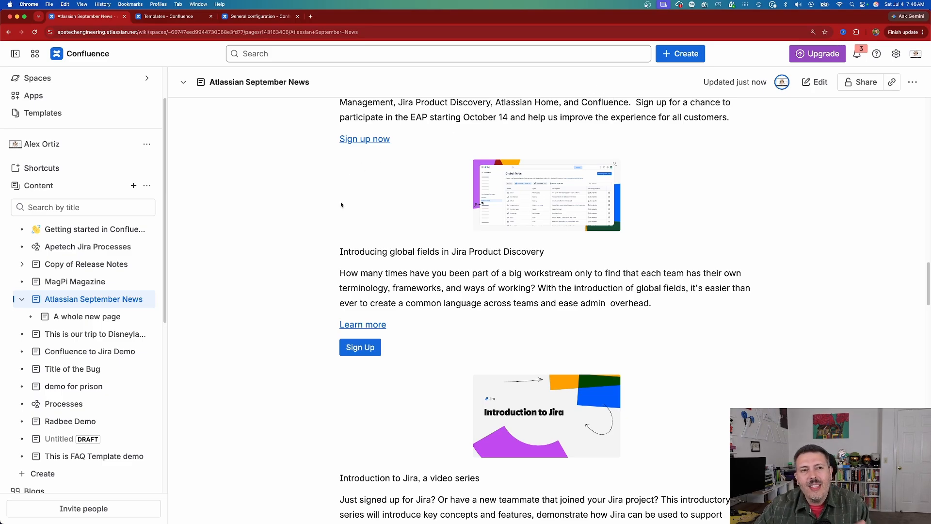
mouse_move(492, 203)
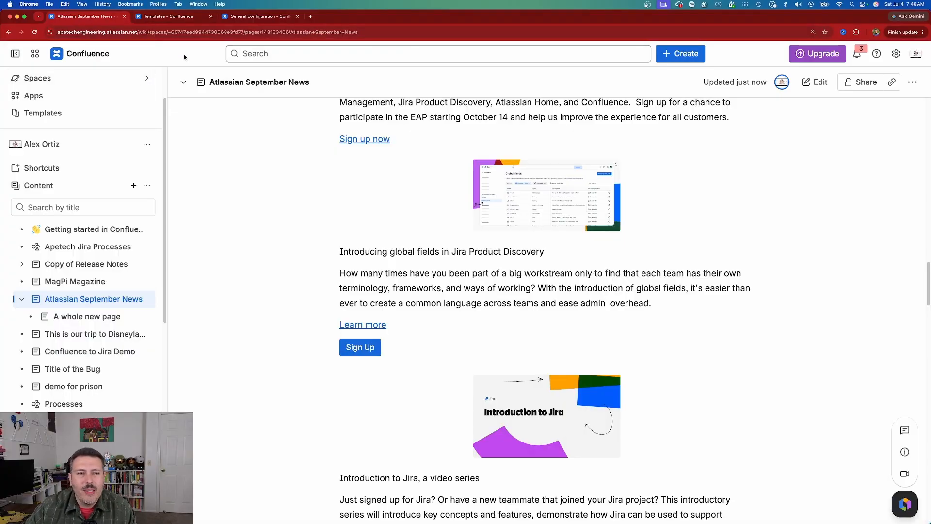
click(260, 17)
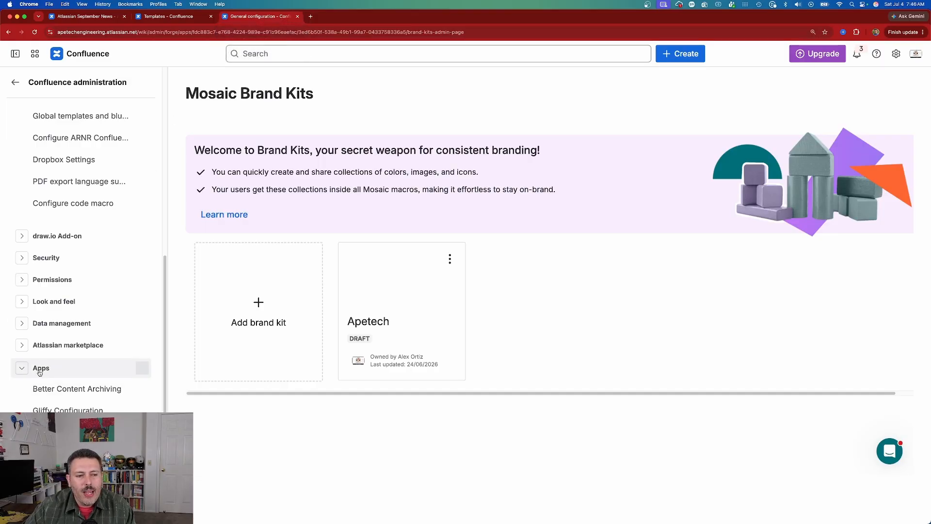
scroll(40, 373, down, 1)
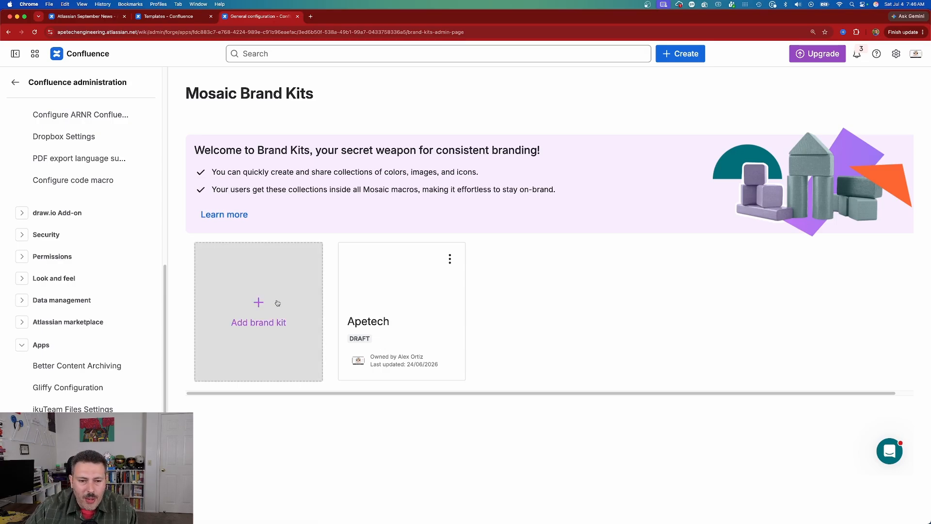
click(406, 285)
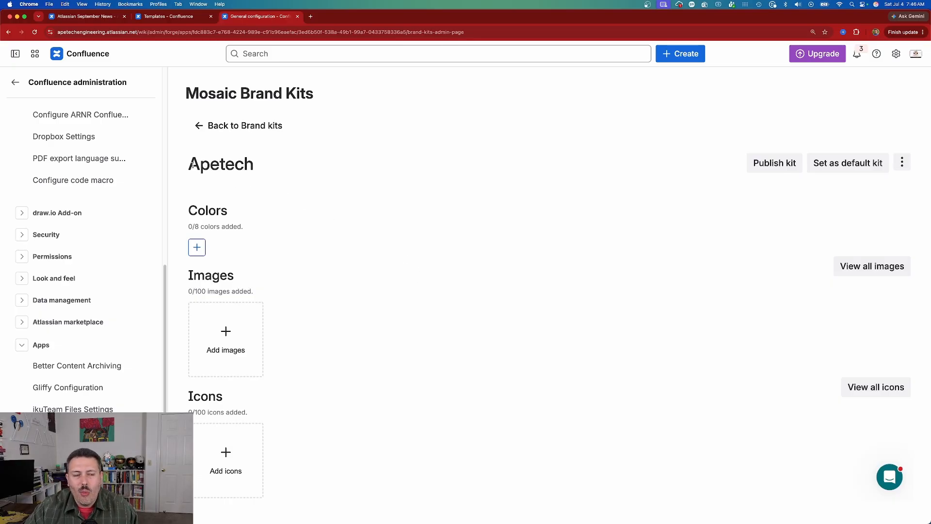
- Add a red color (RGB 205, 45, 45) and a violet-blue color (RGB 68, 55, 169) to the Apetech brand kit
click(197, 247)
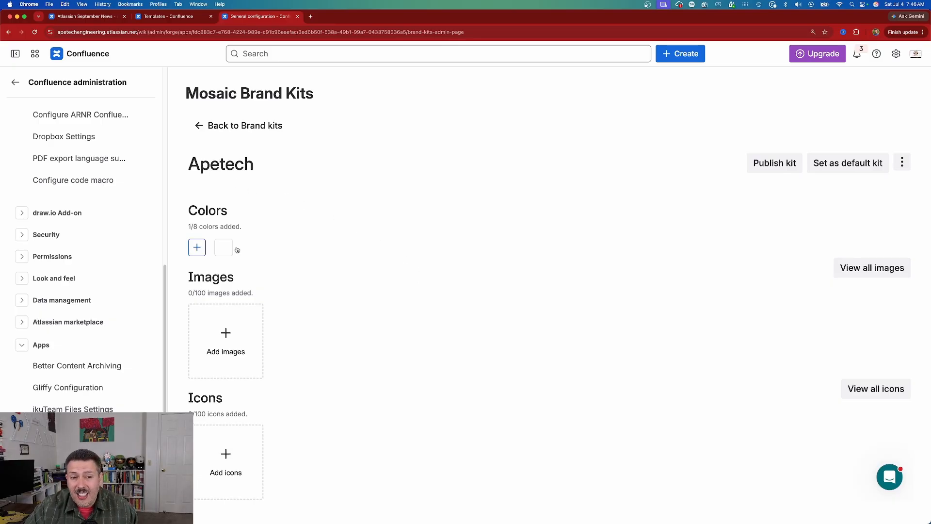
click(226, 252)
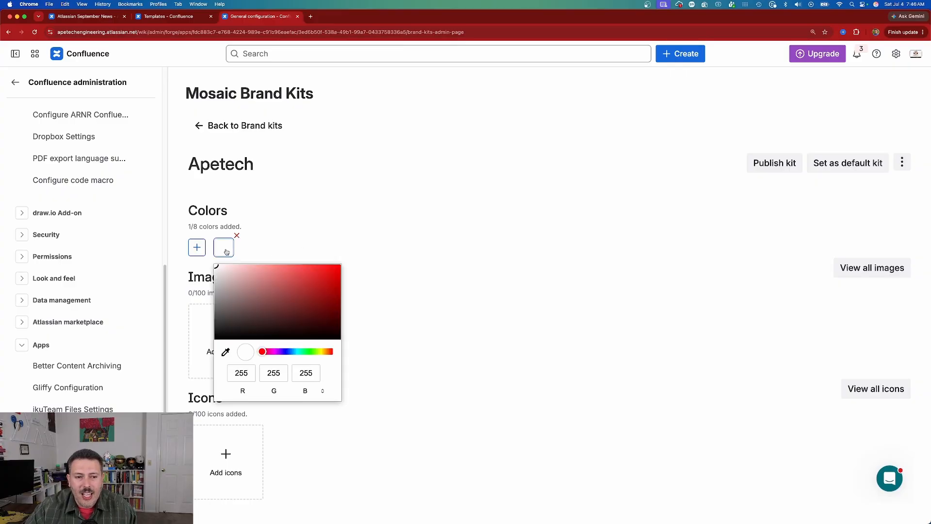
click(313, 280)
click(402, 258)
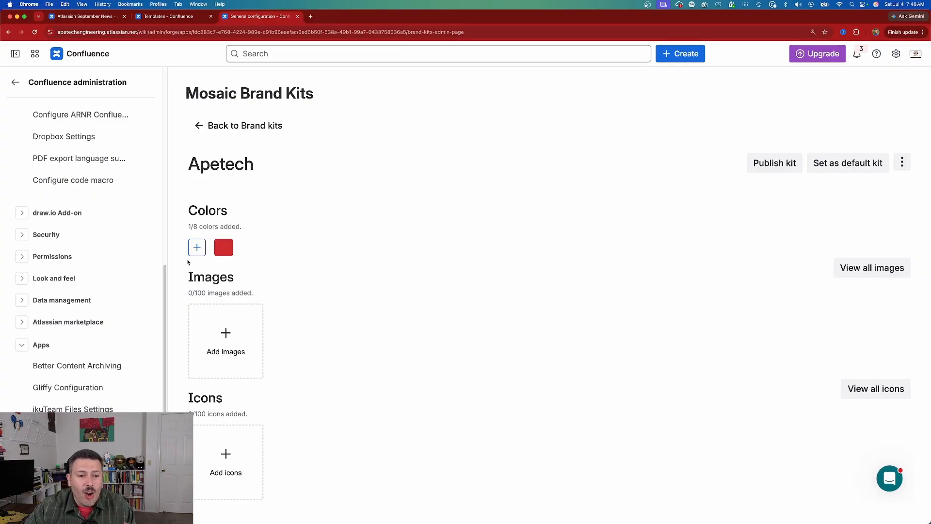
click(197, 247)
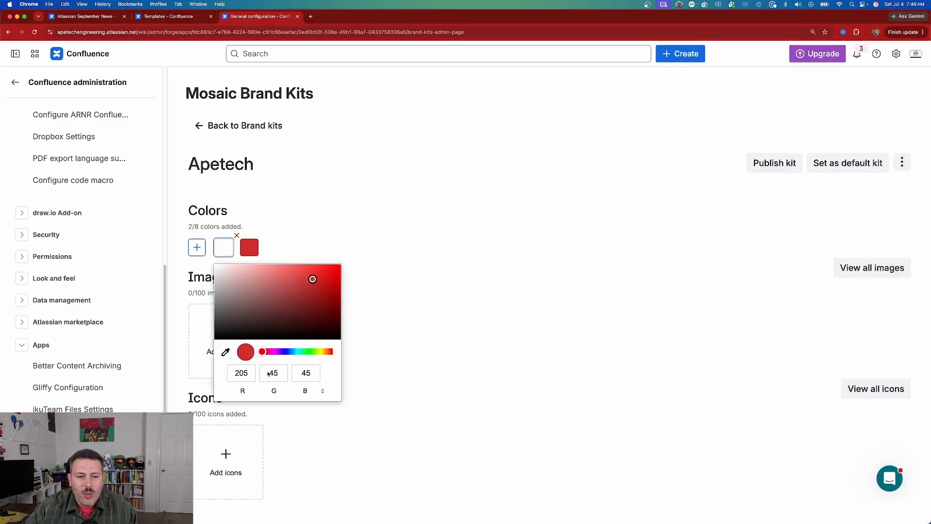
drag(262, 351, 285, 353)
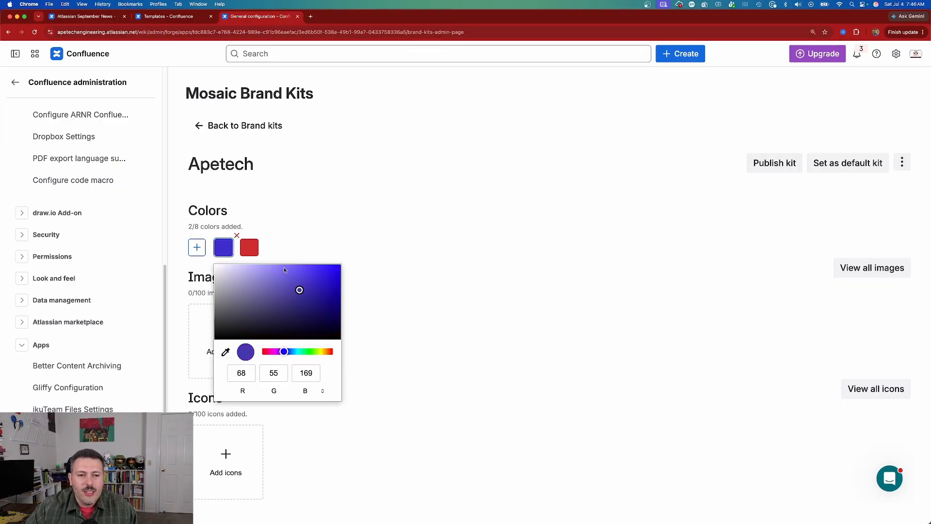
click(297, 232)
- Add a bright green as the third color of the Apetech brand kit
click(197, 247)
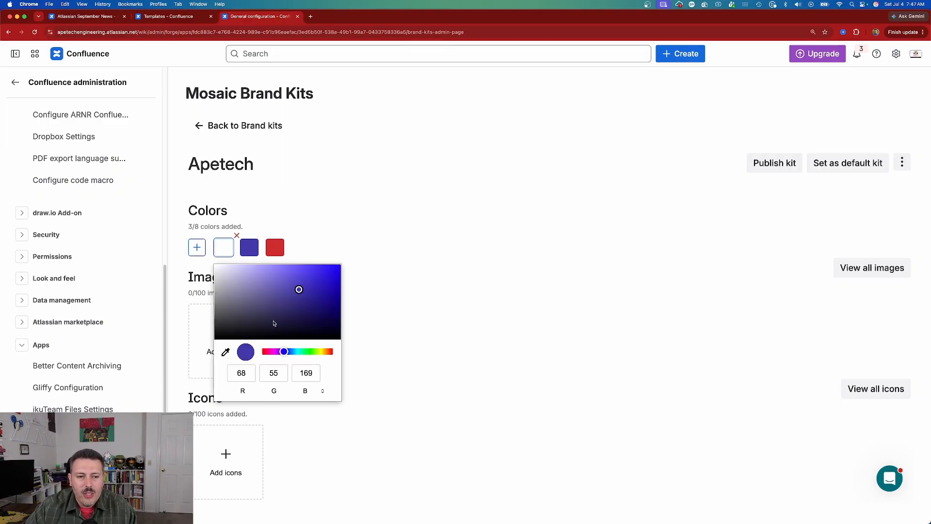
drag(284, 351, 301, 351)
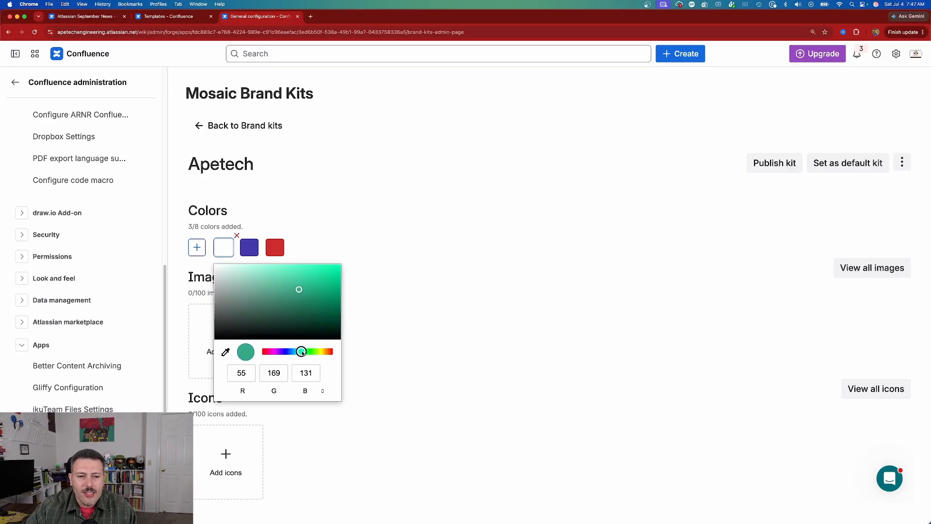
drag(304, 278, 324, 280)
click(403, 250)
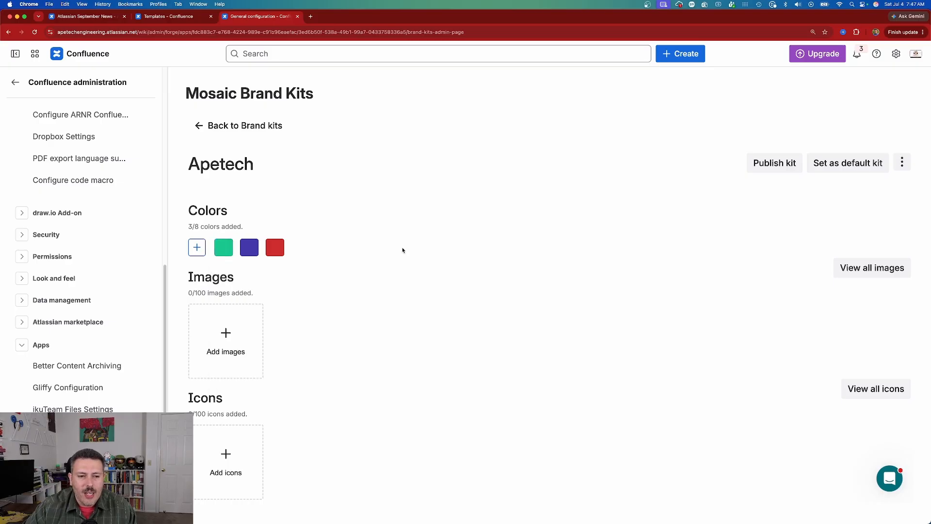
- View the brand kit's Add Image and Add Icon upload dialogs and cancel each without adding a file
click(226, 345)
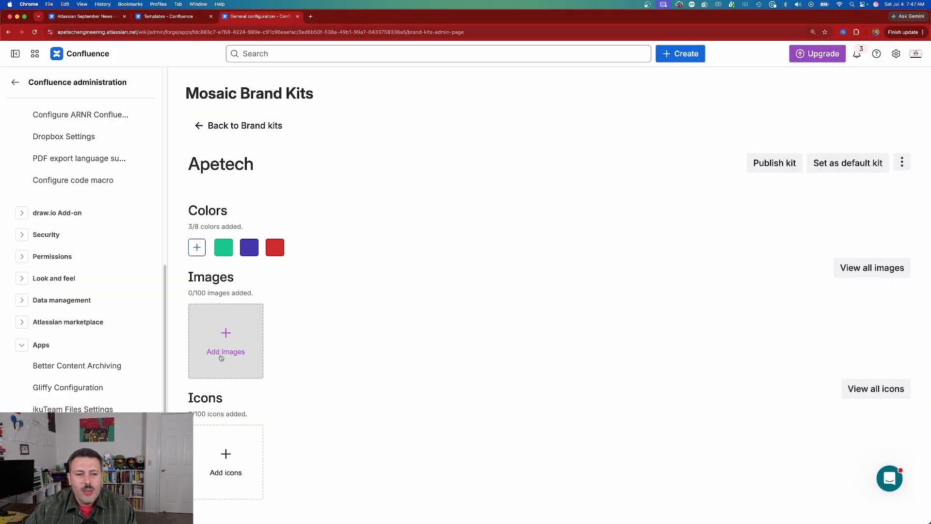
click(226, 330)
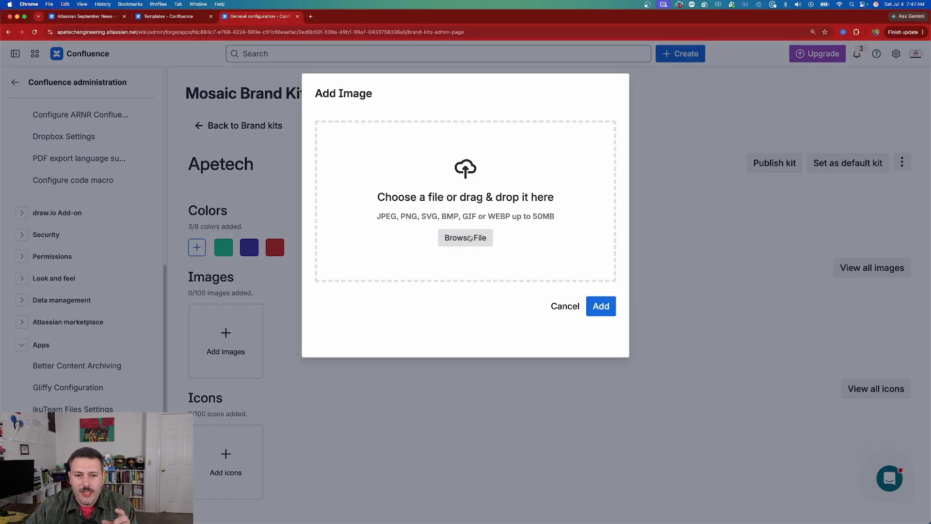
key(Escape)
click(206, 468)
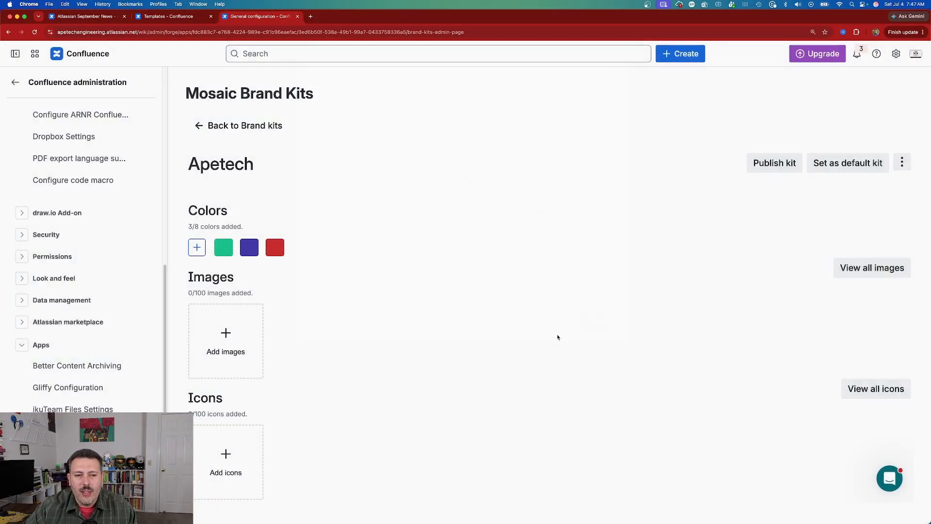
click(558, 335)
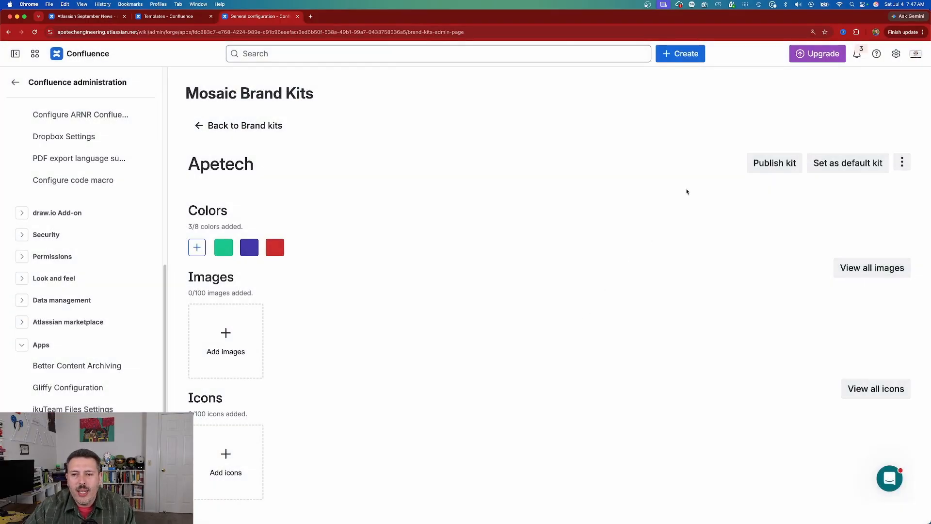
- Publish the Apetech brand kit to share it with all users of Mosaic macros
click(775, 163)
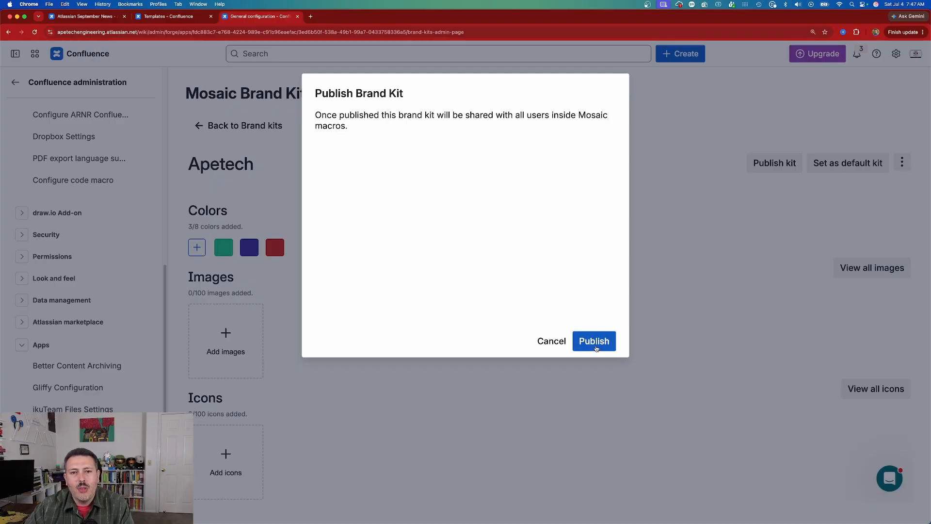
click(594, 342)
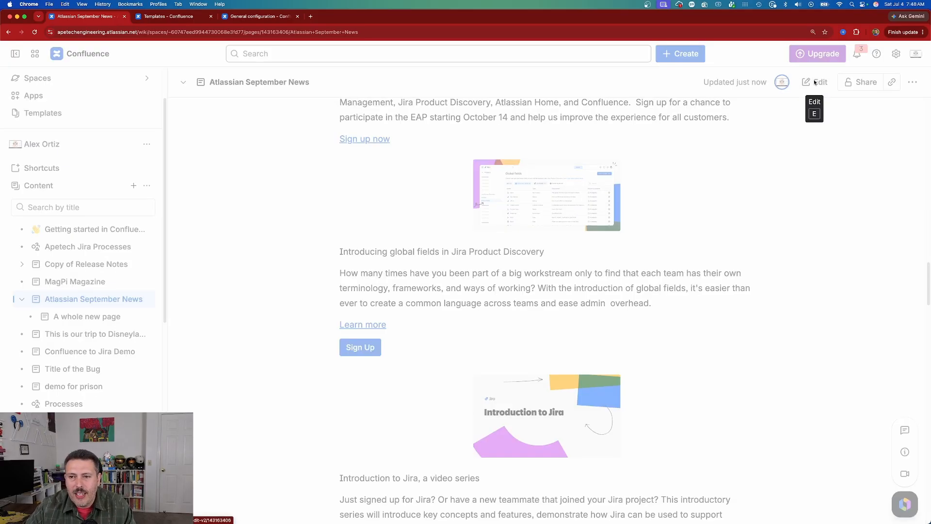
- Edit the Atlassian September News page and search for "mosaic" elements on a new line below "Welcome AI to your team at Team '24 Europe"
click(816, 82)
scroll(751, 235, down, 12)
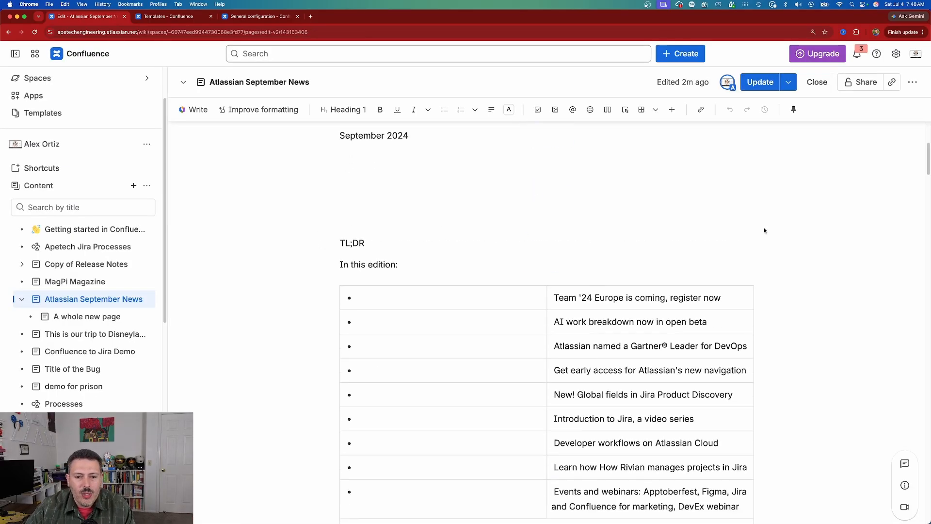
scroll(738, 239, up, 1)
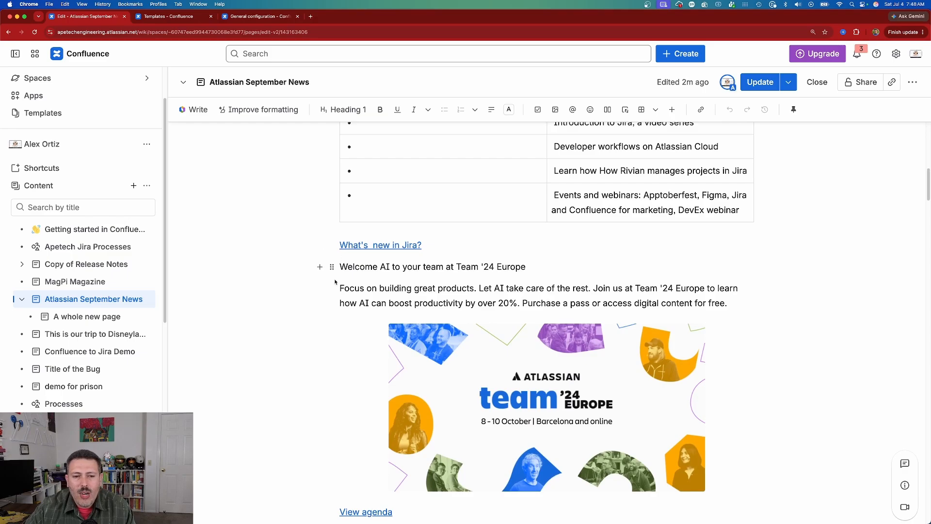
click(320, 268)
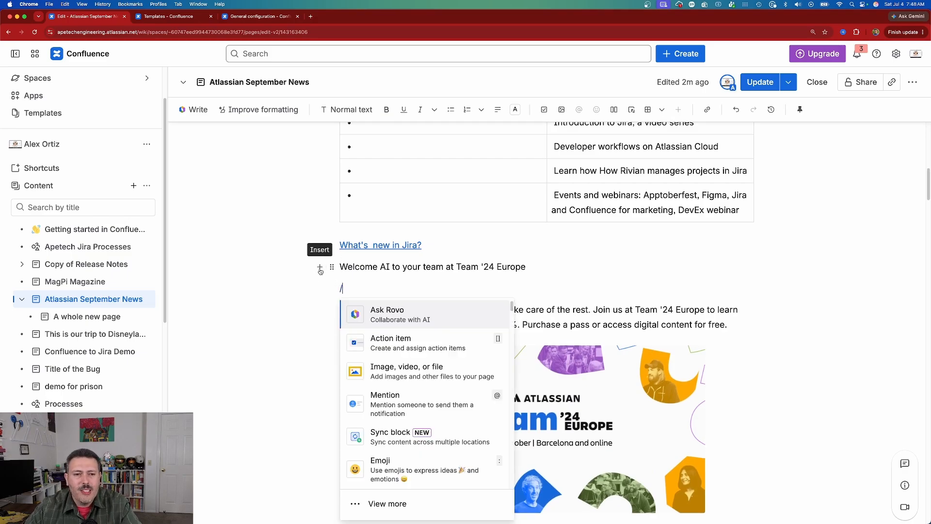
text(mosaic)
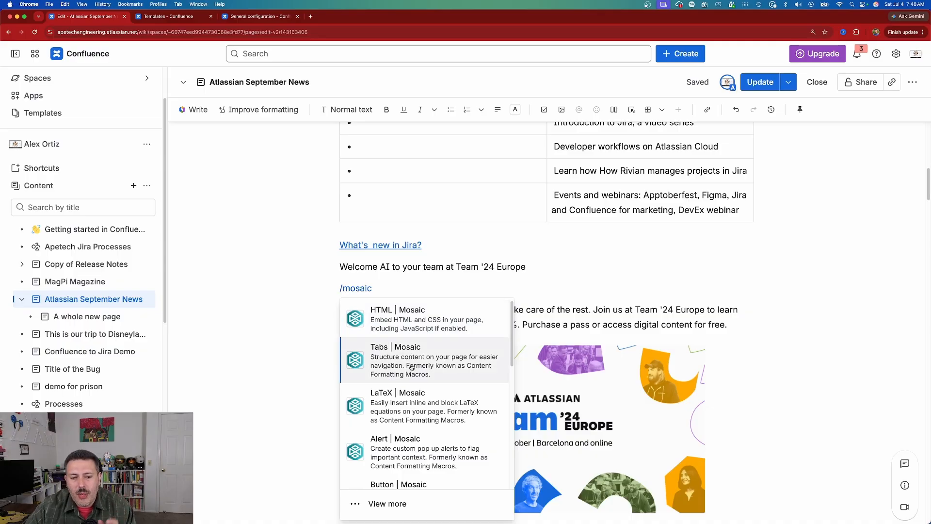
scroll(413, 369, down, 3)
scroll(413, 369, down, 5)
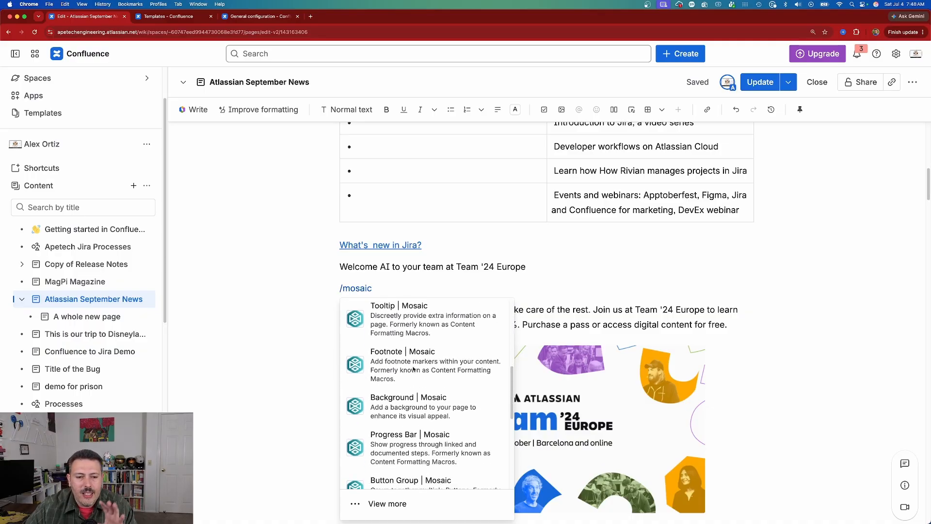
scroll(413, 371, down, 3)
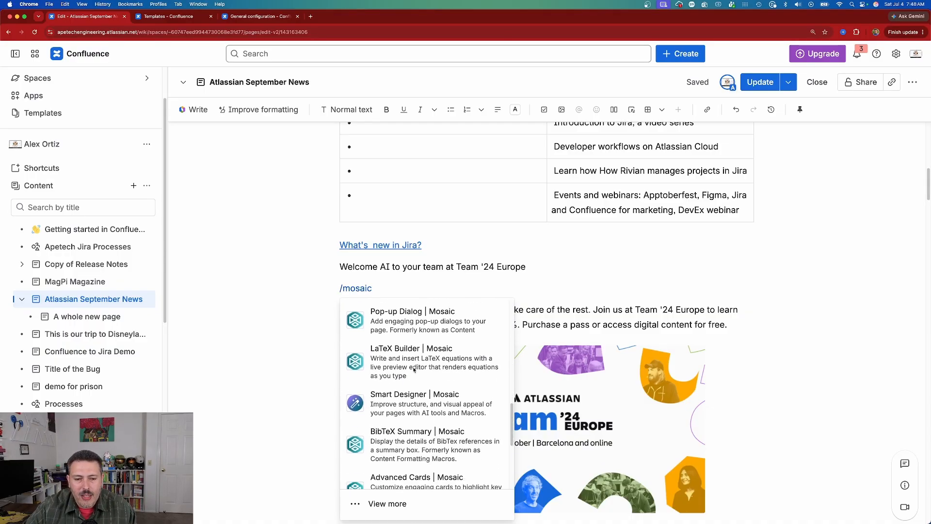
- Browse the full element library for "mosaic" and insert the Mosaic Progress Bar macro
click(387, 504)
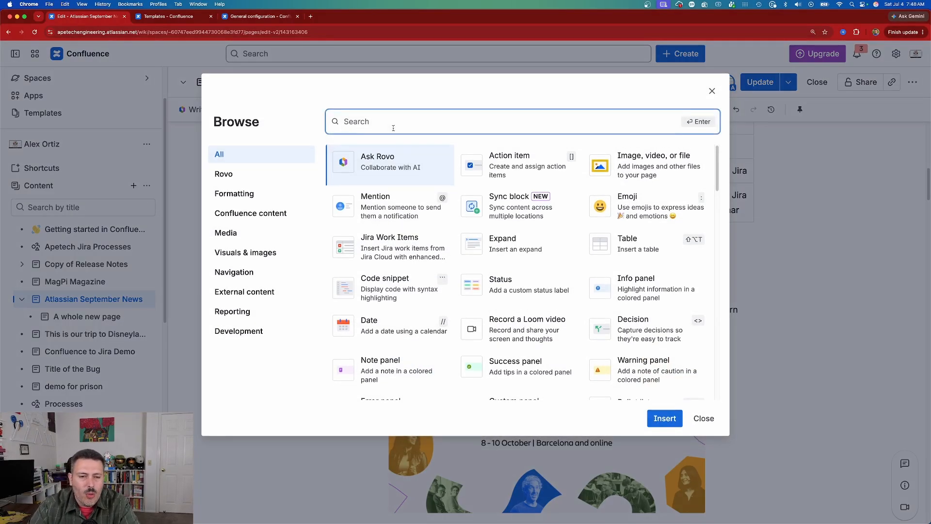
text(mosaic)
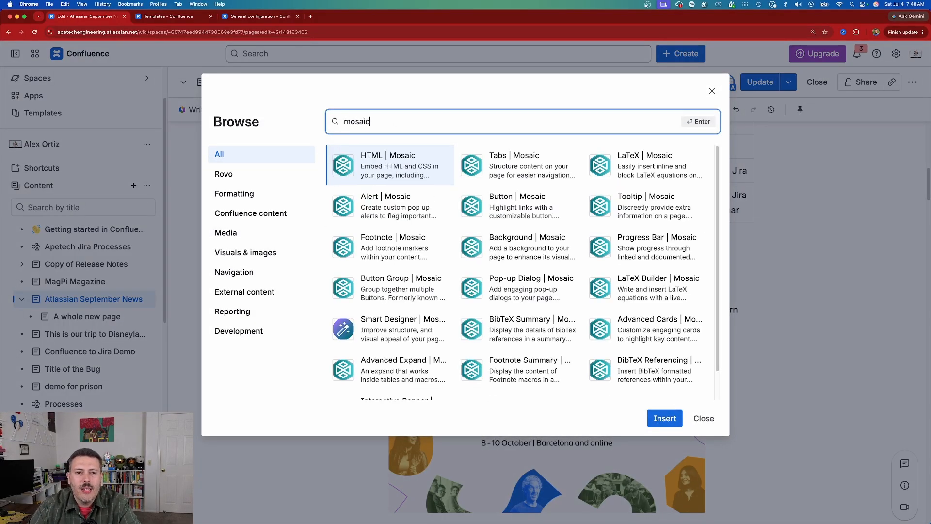
scroll(621, 251, down, 1)
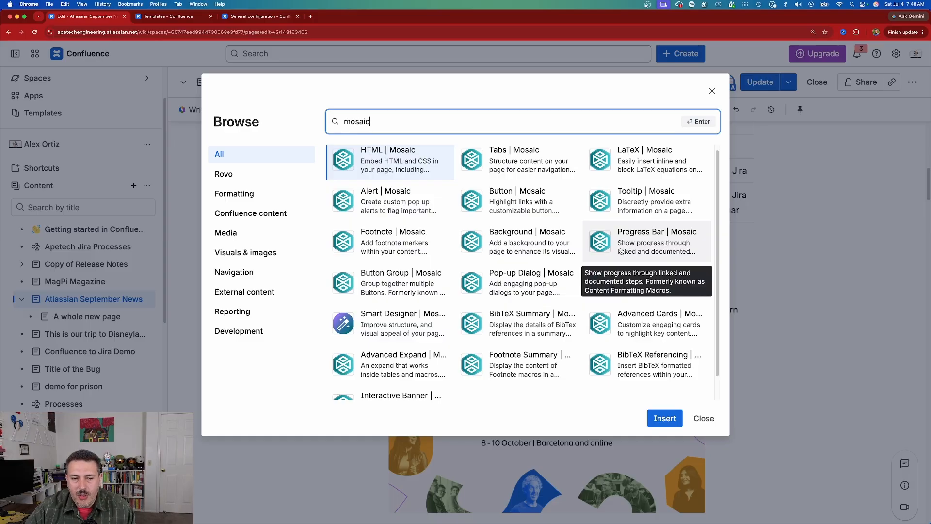
click(645, 237)
click(664, 418)
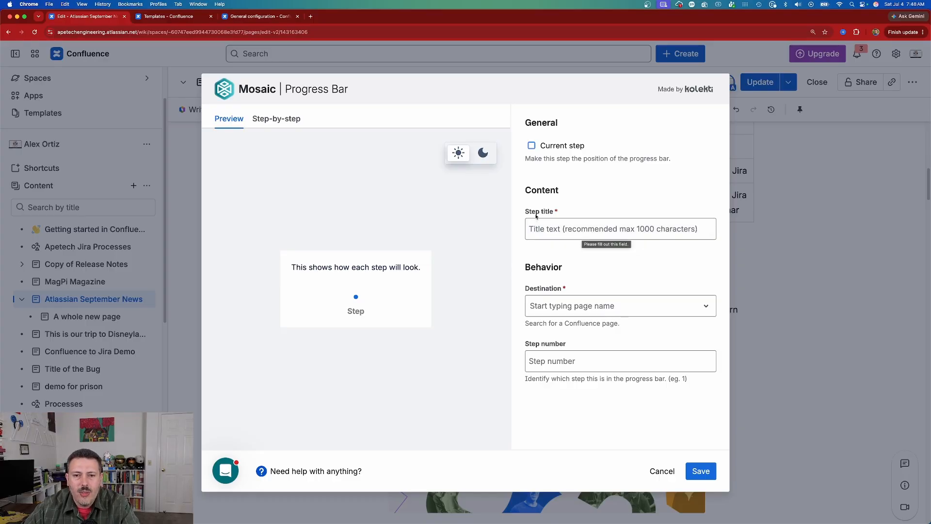
- Configure the progress bar as current step, titled "Step Number 1", with destination "This is FAQ Template demo" and step number 1, and save it
click(532, 146)
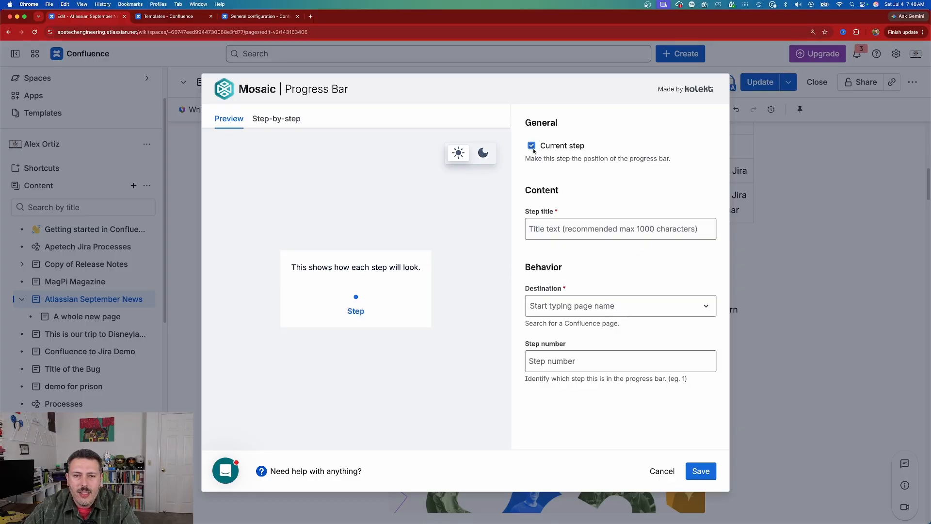
click(533, 235)
text(Step )
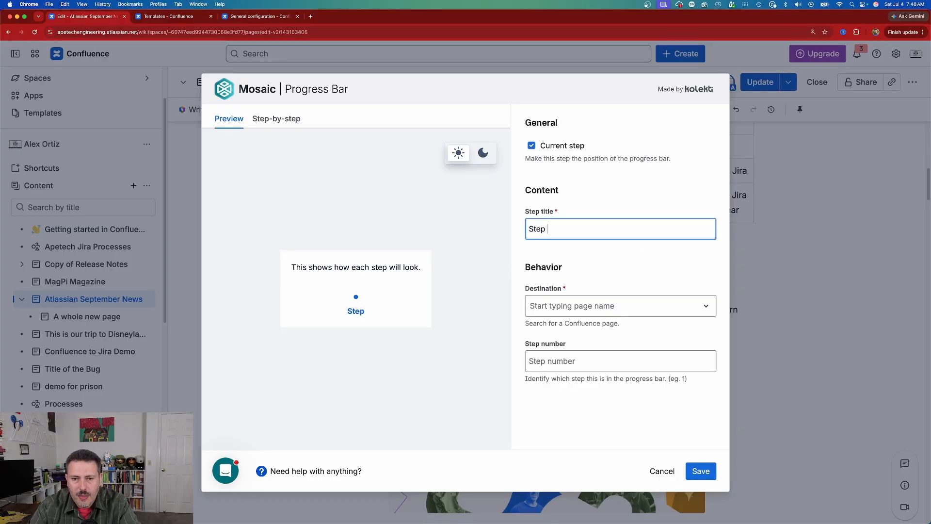
text(Number 1)
click(612, 312)
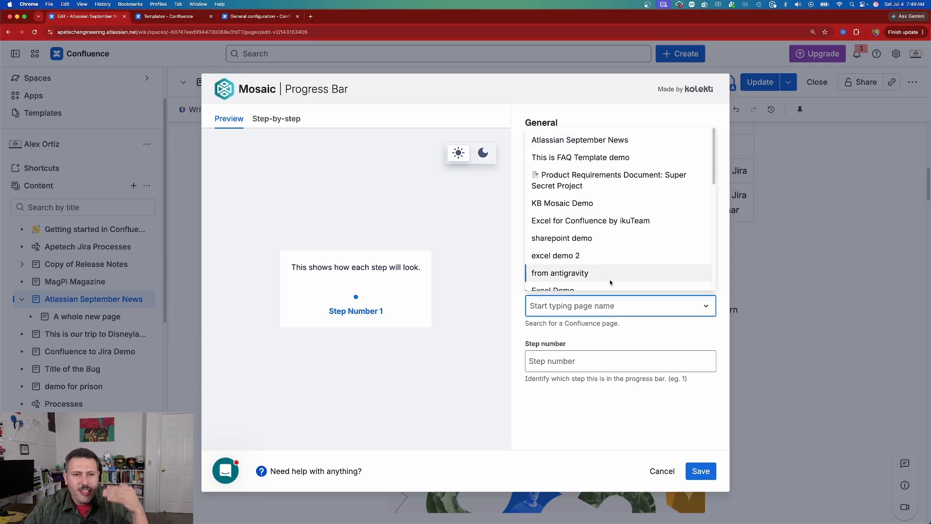
click(592, 156)
click(585, 369)
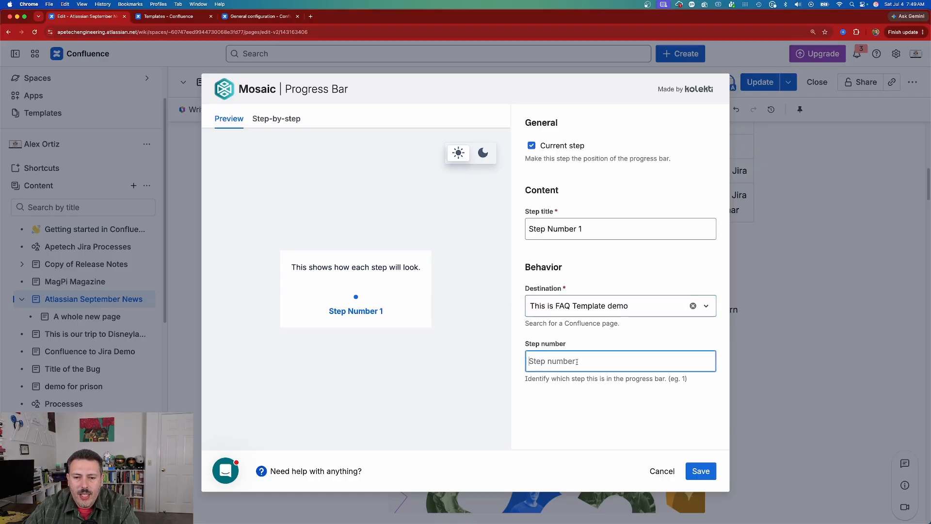
text(1)
click(700, 471)
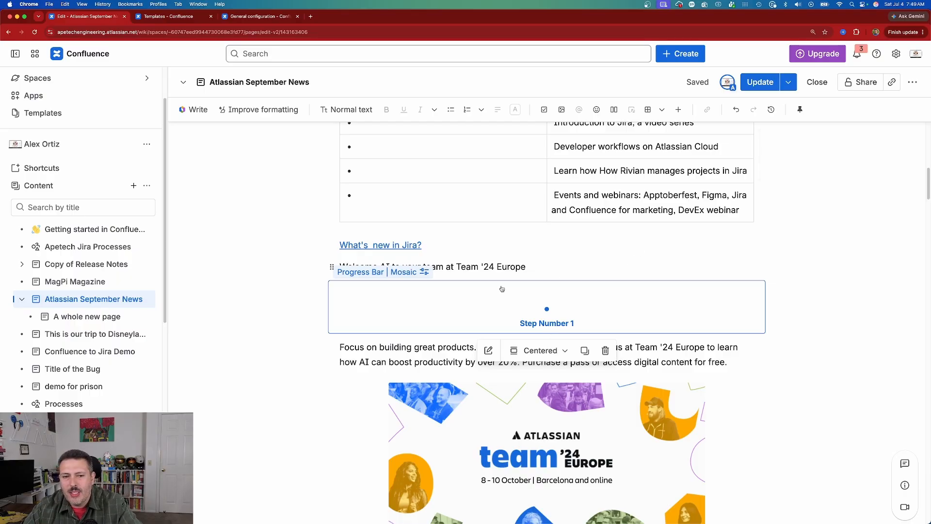
- Browse the full element library for "mosaic" and insert the Mosaic HTML macro directly below the progress bar
click(308, 287)
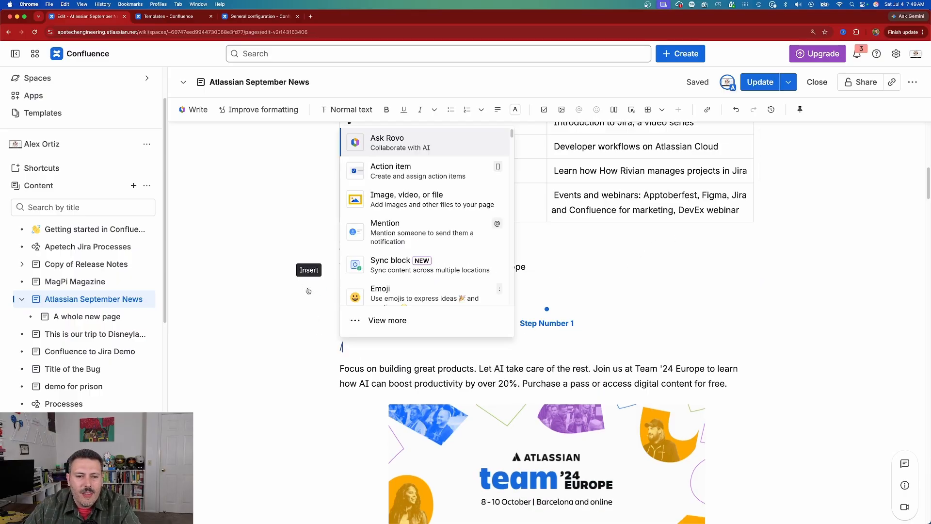
scroll(393, 250, down, 1)
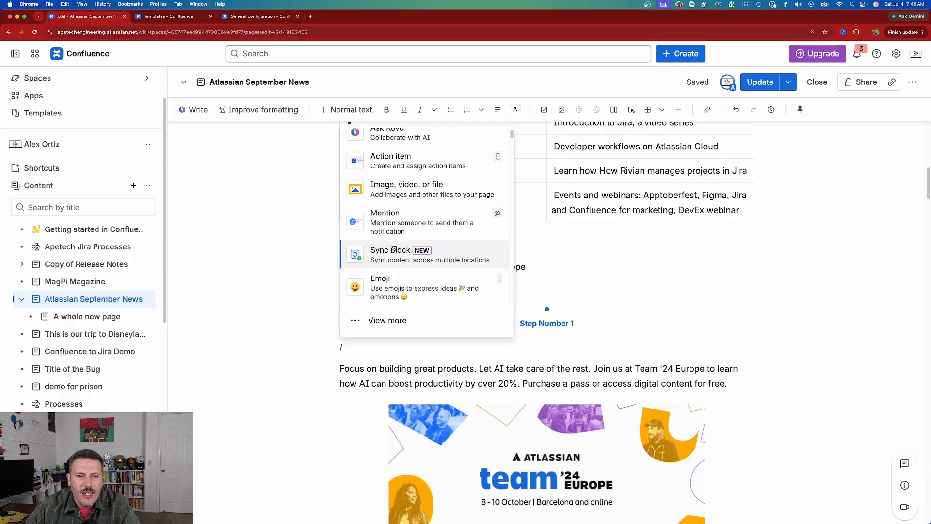
click(382, 320)
click(401, 121)
text(mosaic)
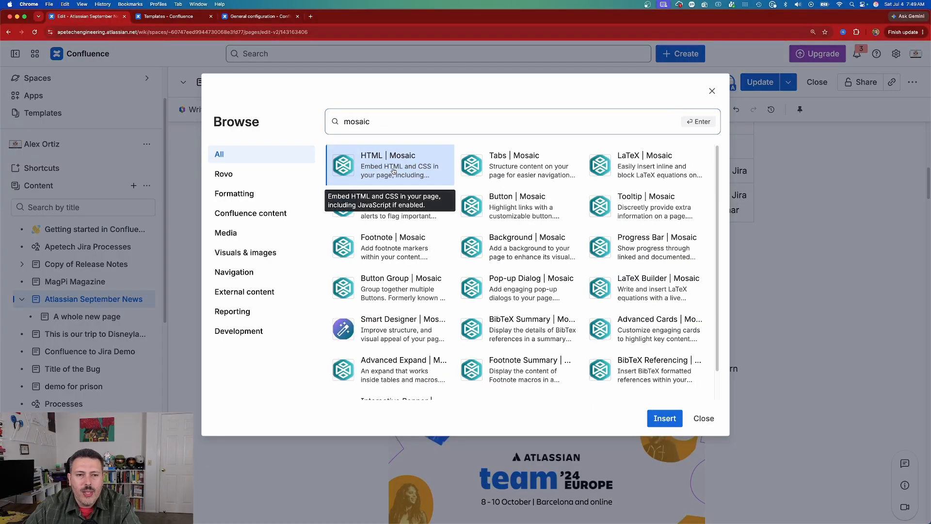
click(699, 377)
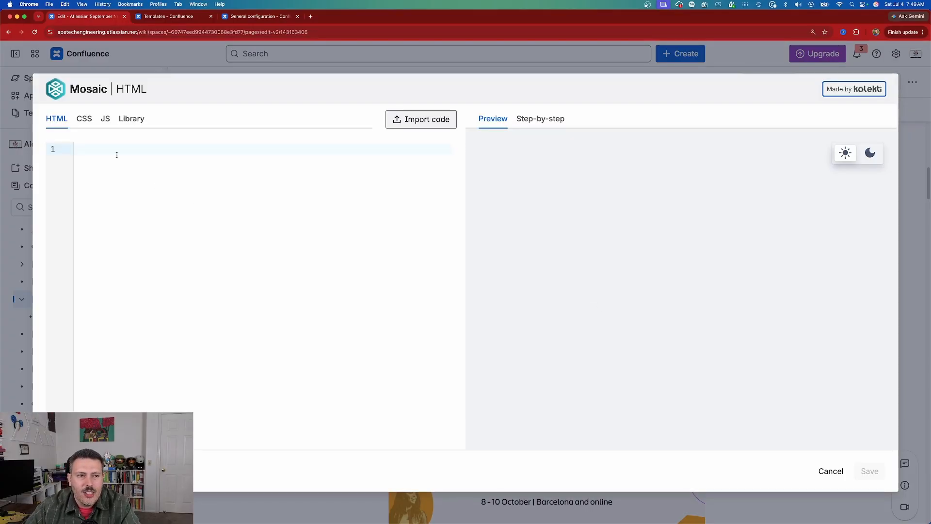
- Write HTML with html and body tags containing a paragraph that reads "This is some super awesome text"
click(94, 149)
text(<)
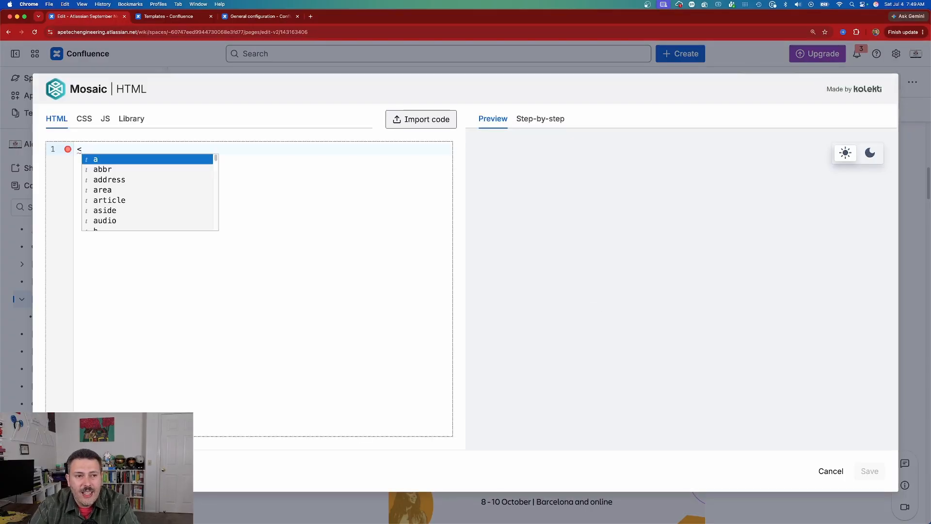
text(html></html>)
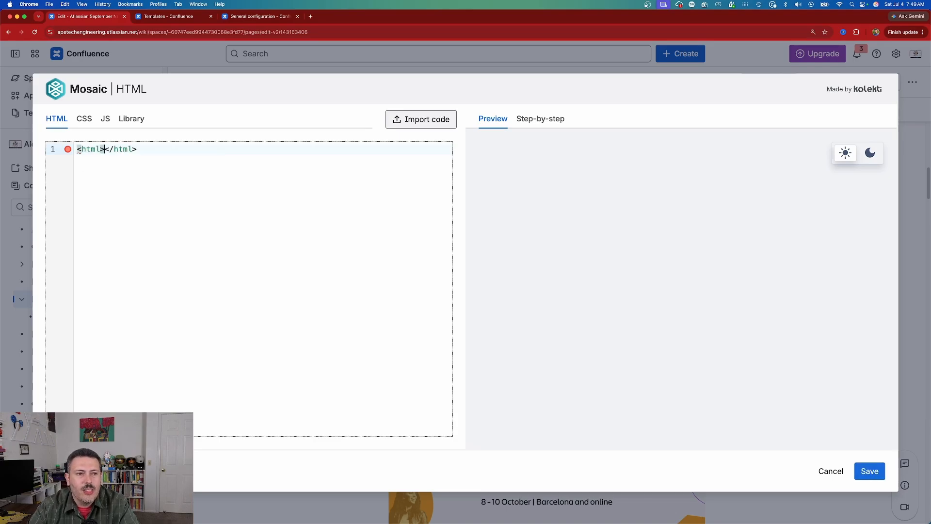
key(Return)
text(<body>)
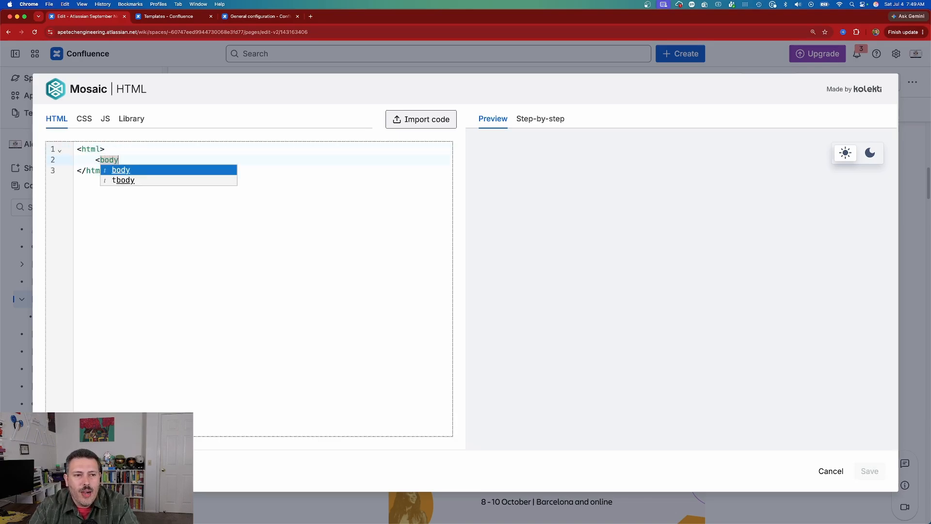
key(Return)
text(<p)
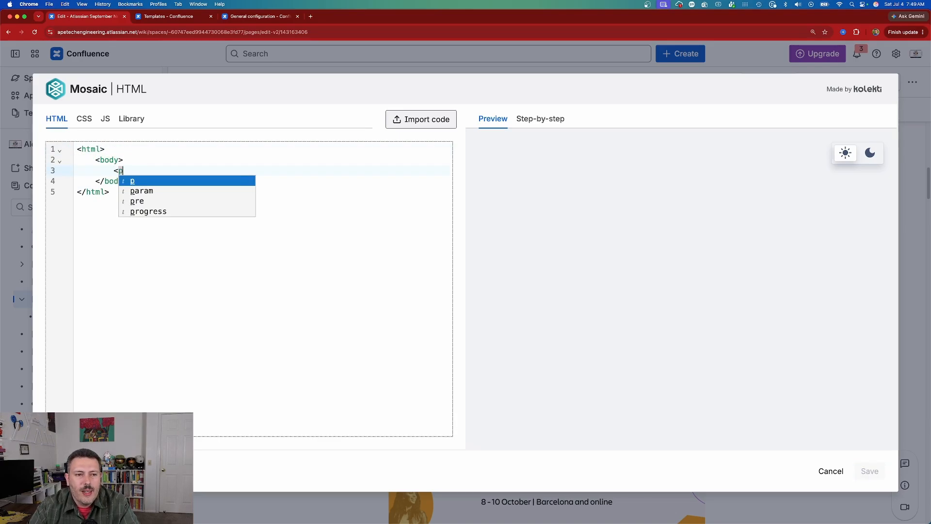
text(>This is some super a)
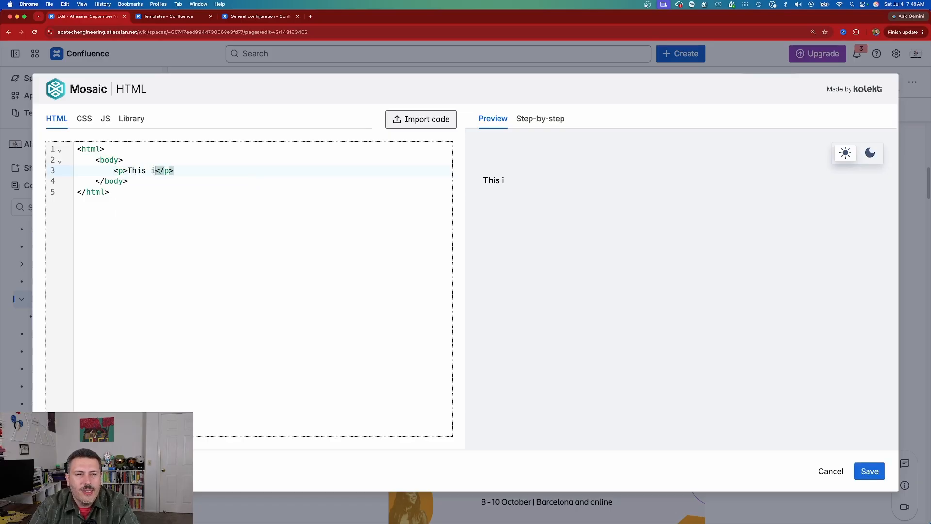
text(wesome text)
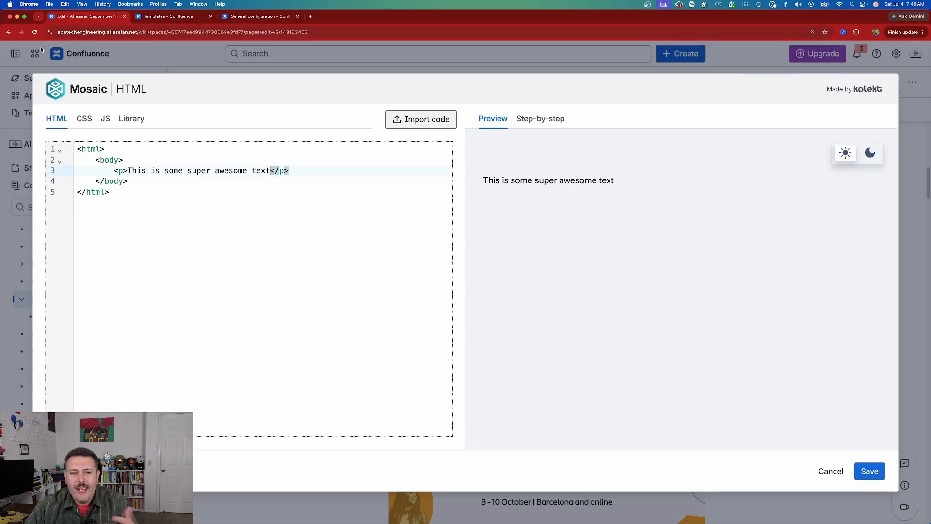
- Examine the HTML macro's CSS and JS editors and the Cards, Hero and Expand snippets in its library, then return to the HTML code
click(82, 122)
click(105, 120)
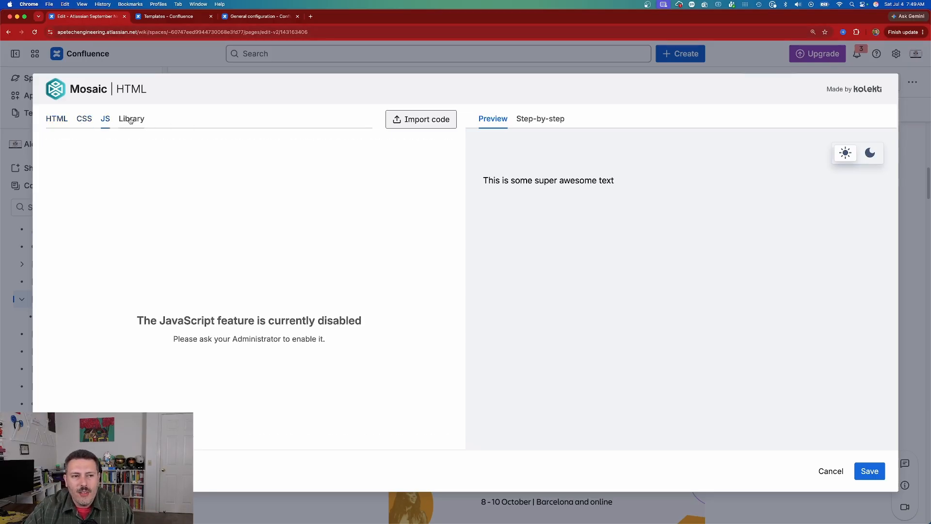
click(130, 121)
click(92, 207)
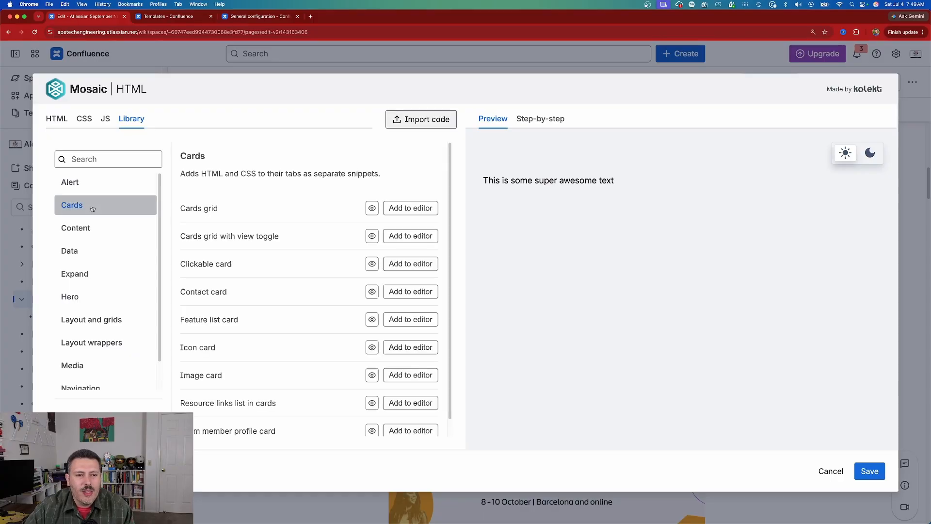
scroll(267, 266, down, 1)
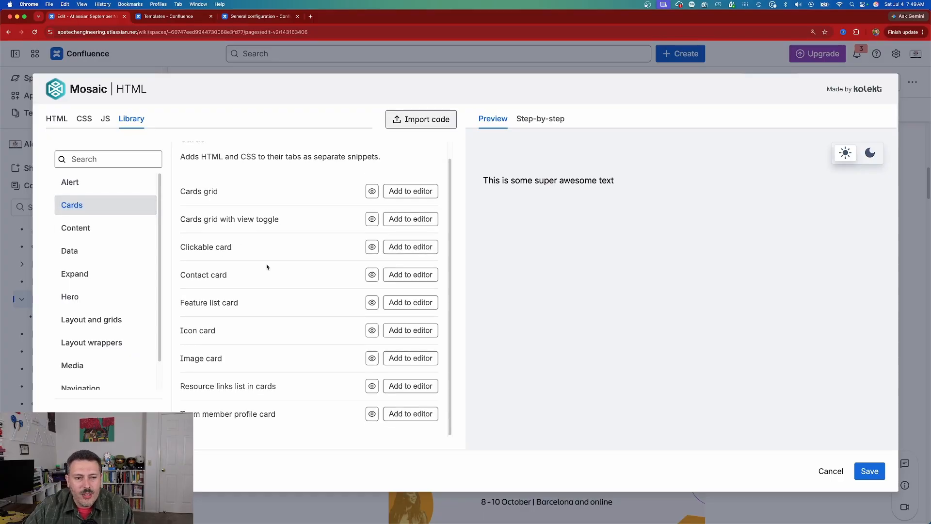
click(116, 295)
click(109, 270)
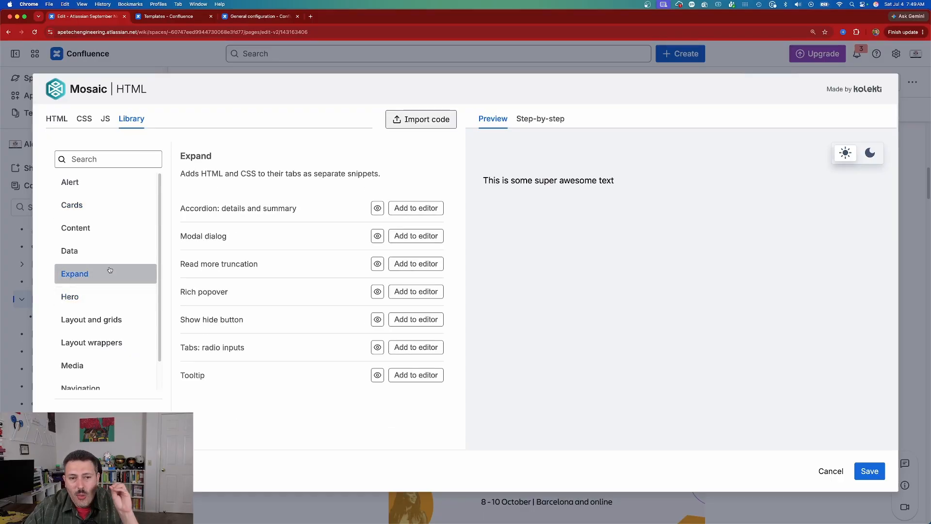
click(105, 120)
click(85, 119)
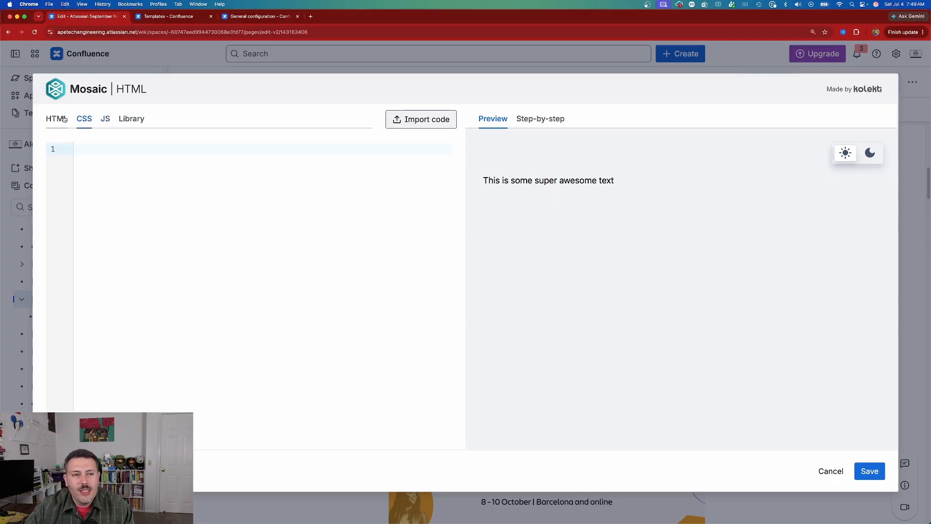
click(64, 120)
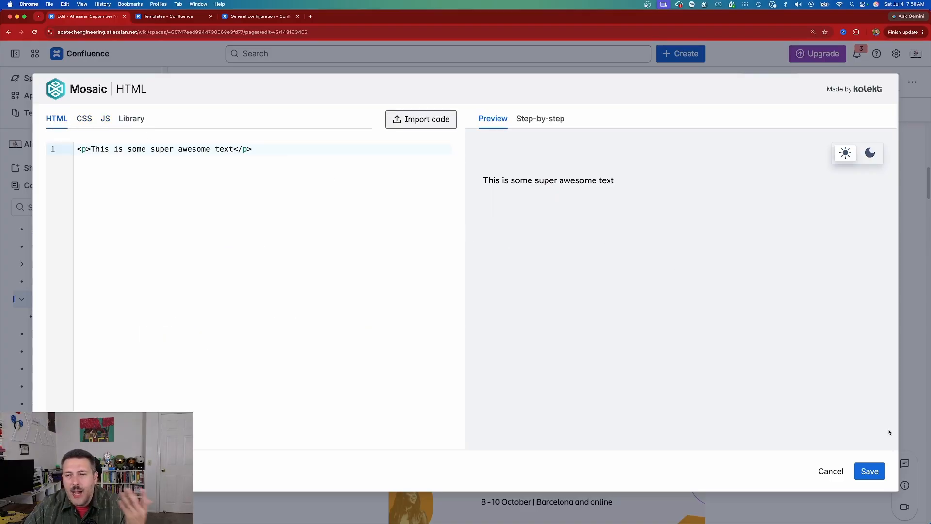
- Save the HTML macro and insert a Mosaic Tabs macro directly below it on the page
click(857, 477)
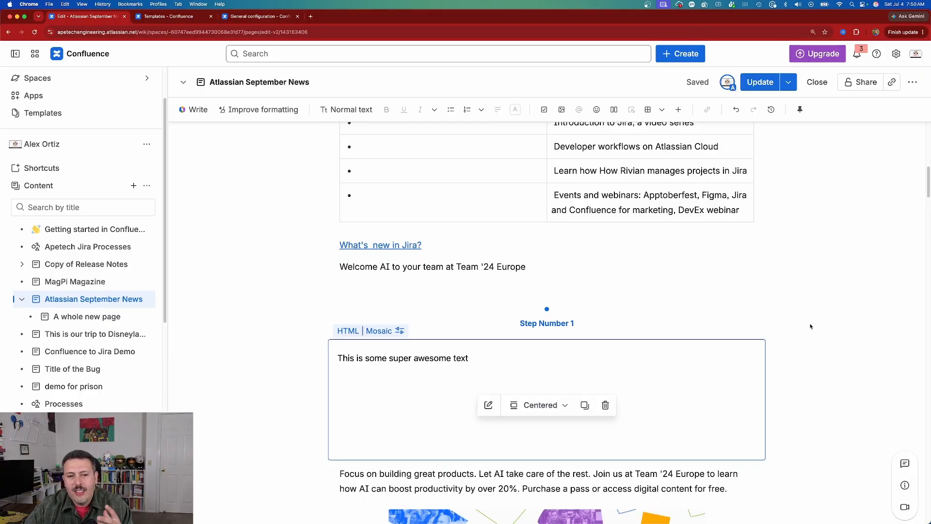
scroll(810, 326, down, 3)
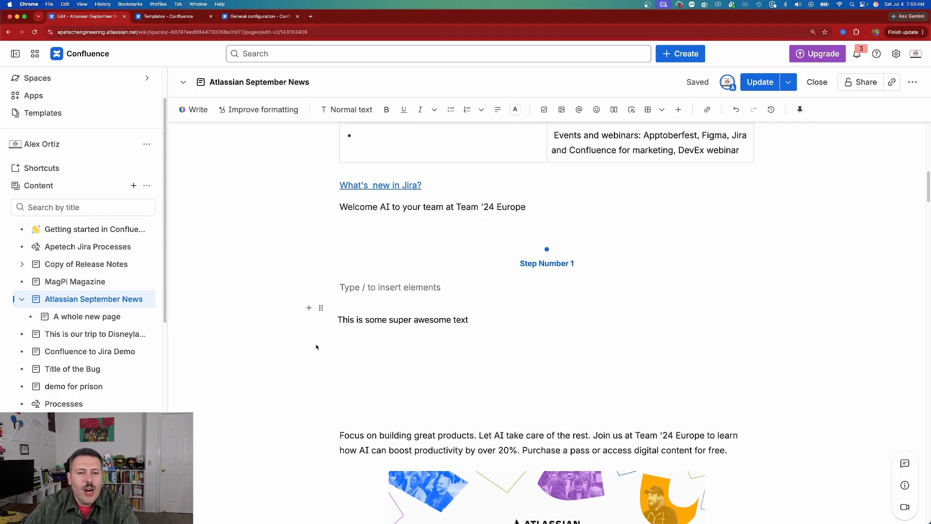
click(309, 308)
text(mosai)
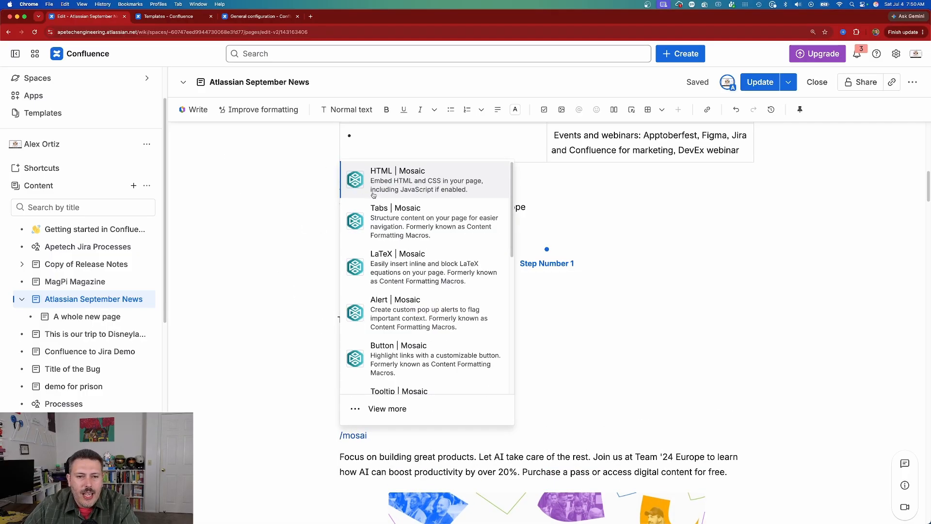
click(430, 222)
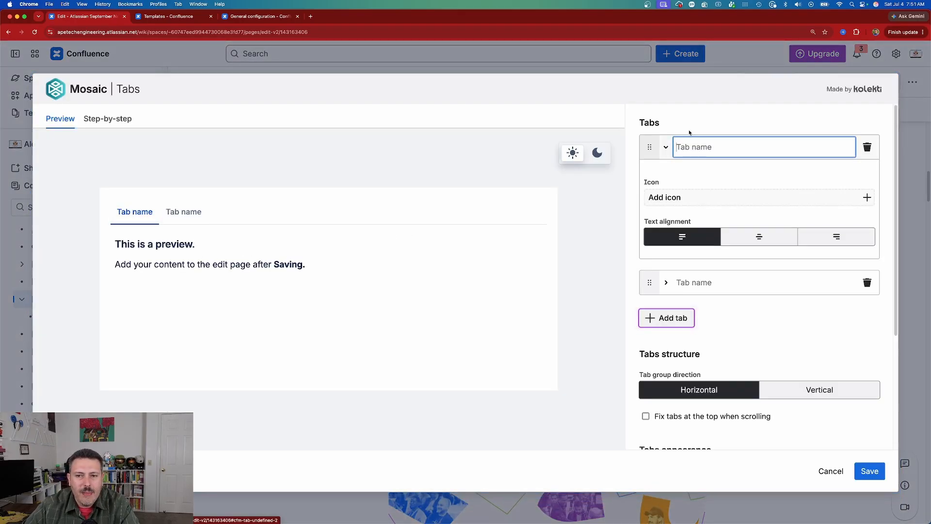
- Name the first tab "Subscribe" and the second tab "Install Mosaic"
click(732, 150)
text(Subscribe)
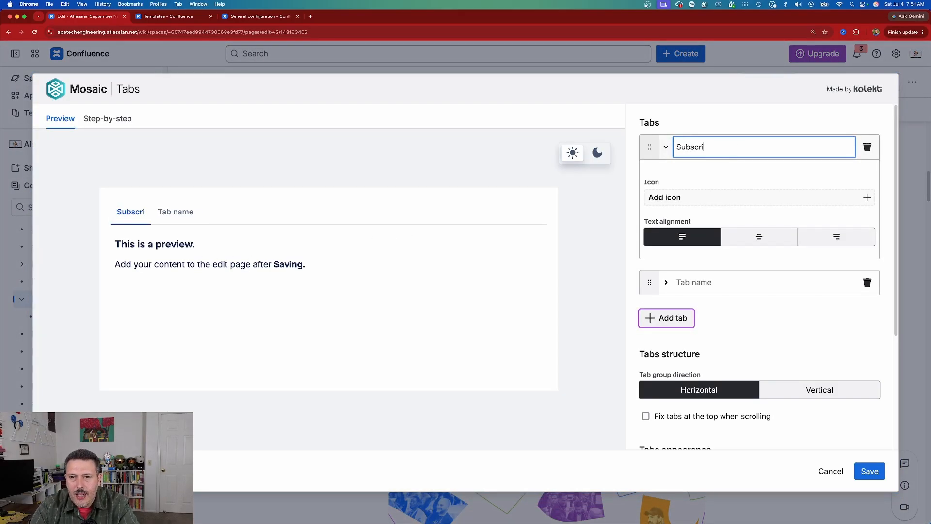
click(176, 225)
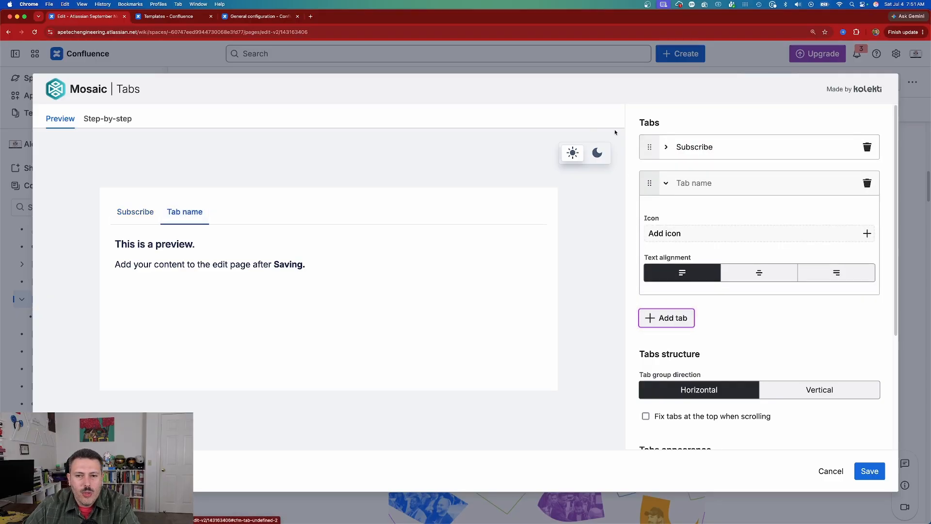
click(727, 183)
text(Install Mosaic)
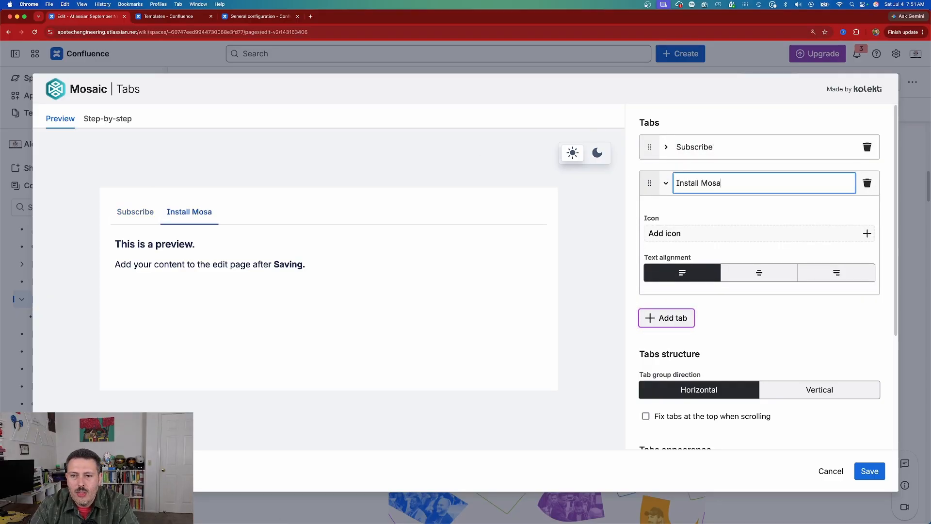
- Give the Install Mosaic tab the Atlassian logo icon and set its text alignment to center
click(678, 241)
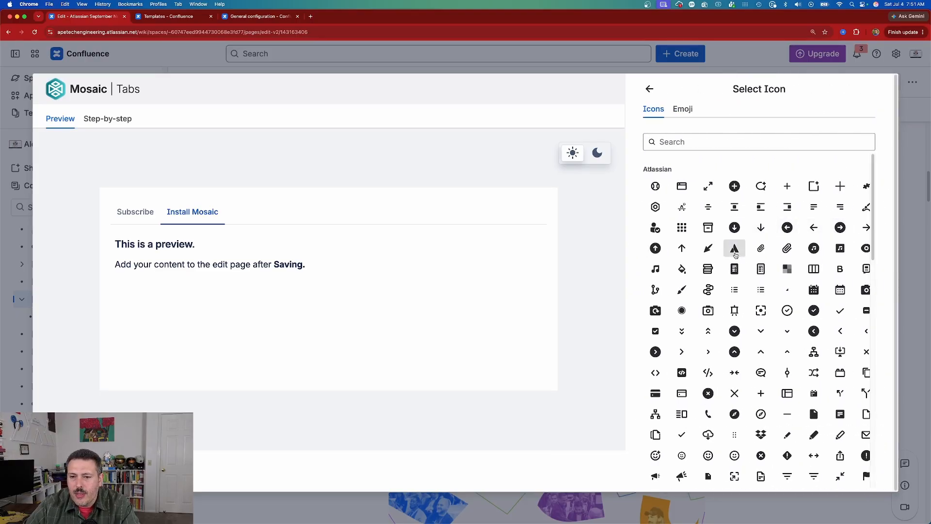
click(732, 248)
click(759, 275)
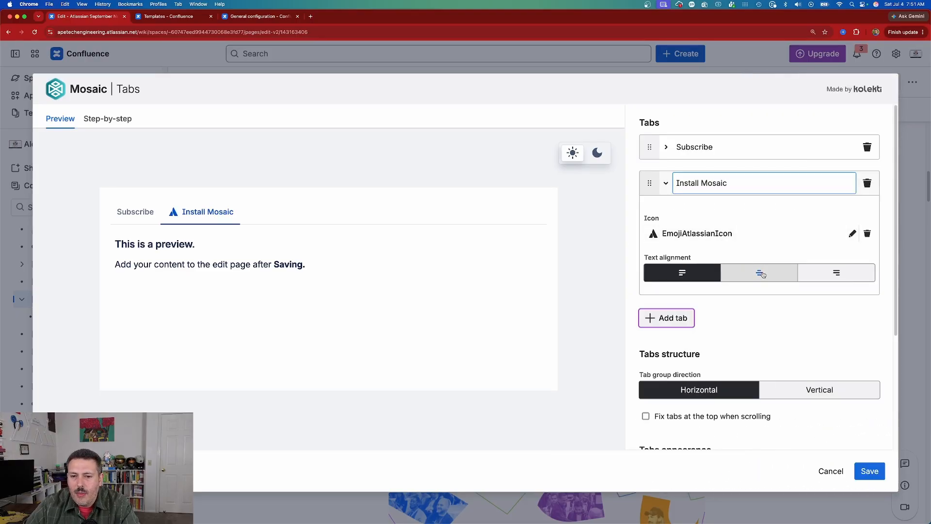
click(837, 274)
click(770, 275)
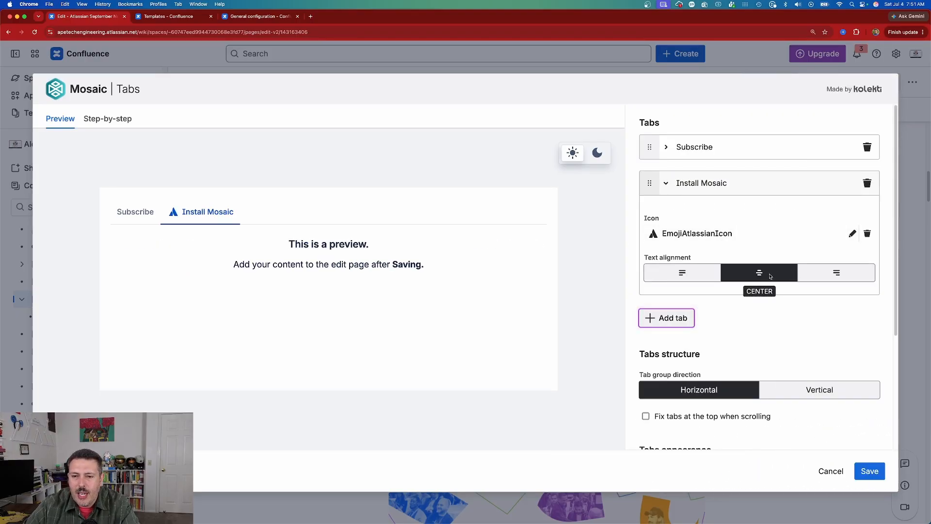
click(674, 320)
click(701, 291)
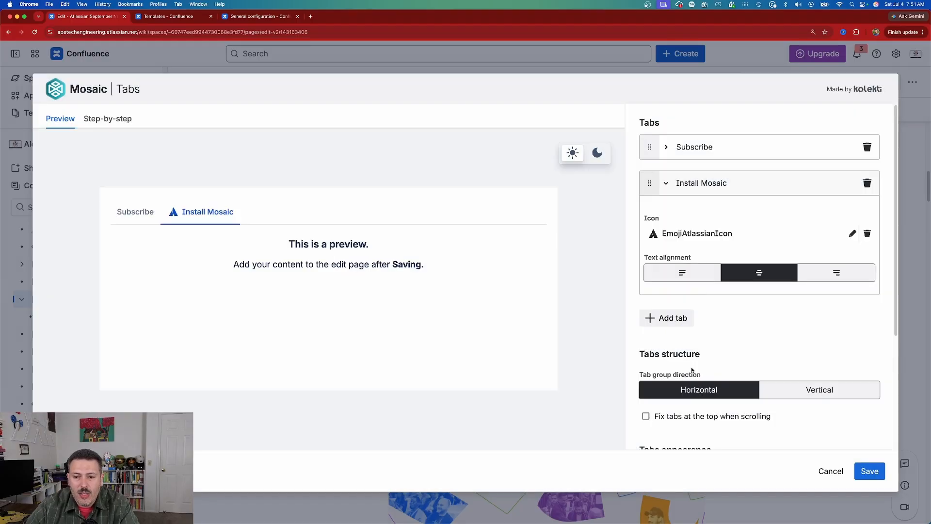
- Set the tabs' accent color to purple from the Apetech brand kit, keeping the Basic header style
scroll(692, 370, down, 5)
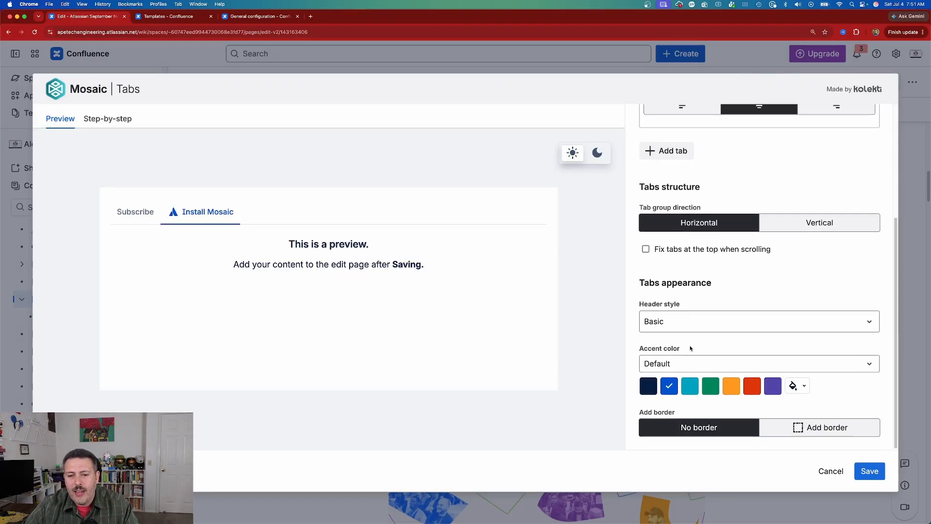
click(672, 363)
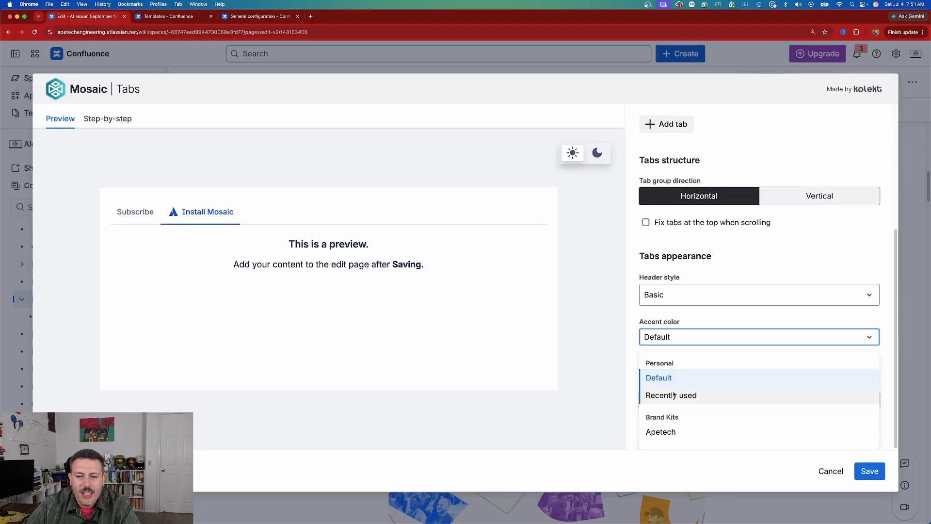
click(659, 432)
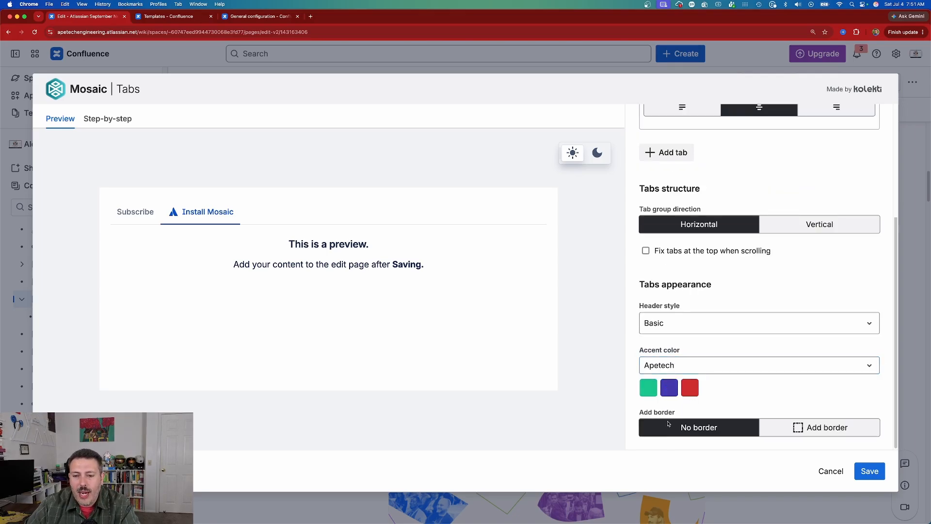
click(670, 388)
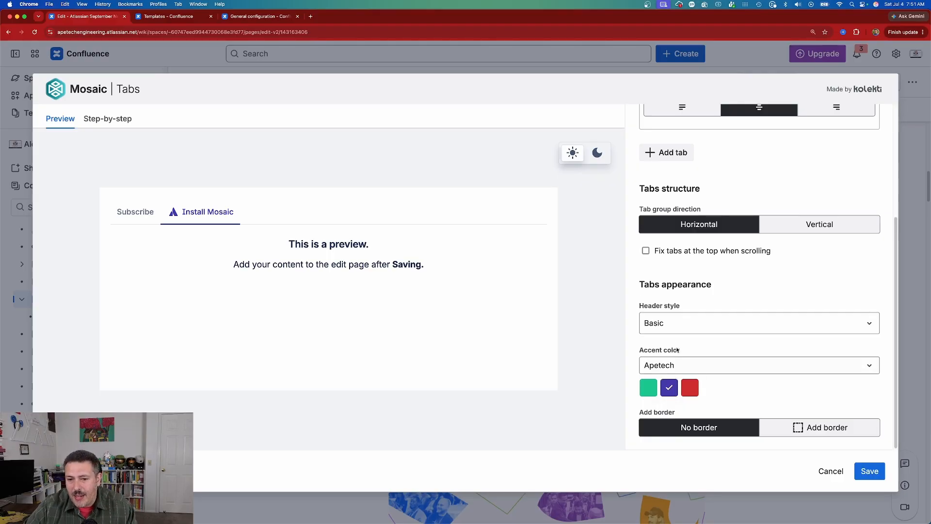
click(686, 324)
click(688, 325)
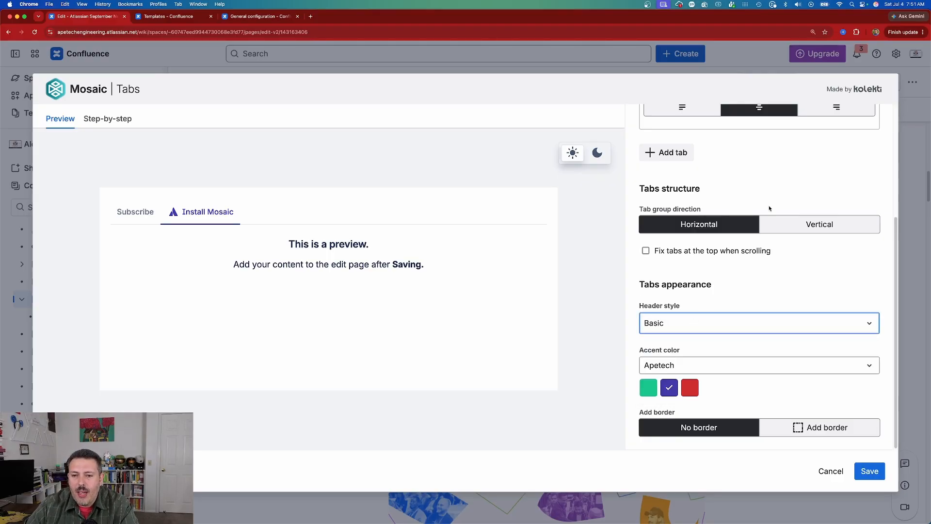
- Review the Subscribe tab's icon library and the macro's structure and appearance options without adding an icon
scroll(769, 208, up, 3)
scroll(670, 287, up, 1)
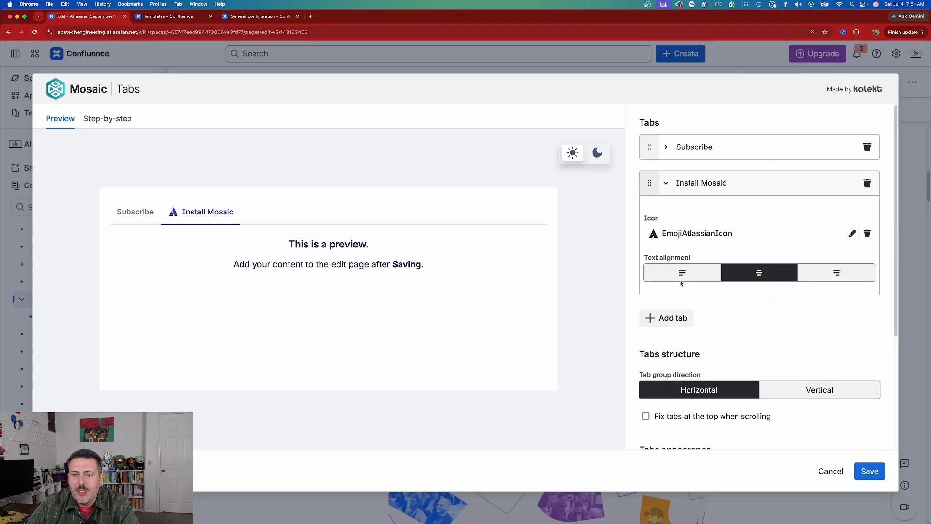
click(667, 147)
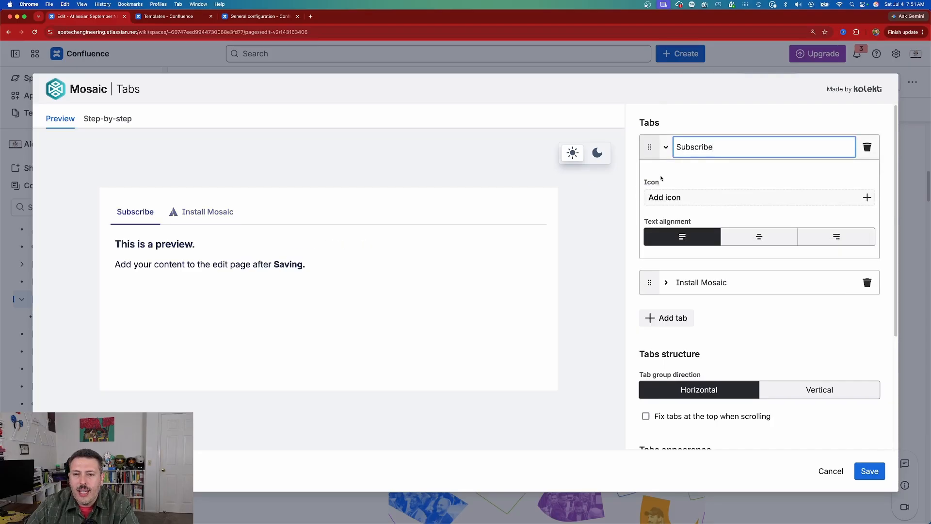
click(863, 199)
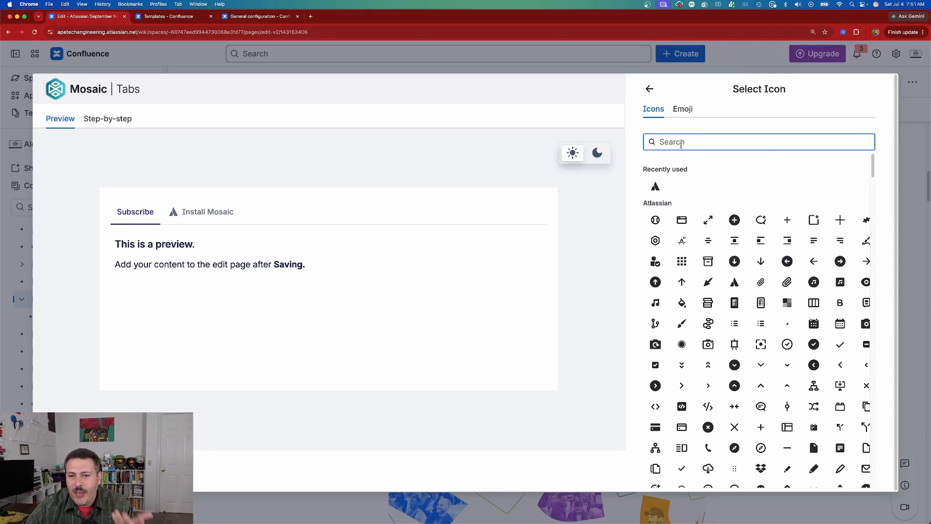
click(648, 88)
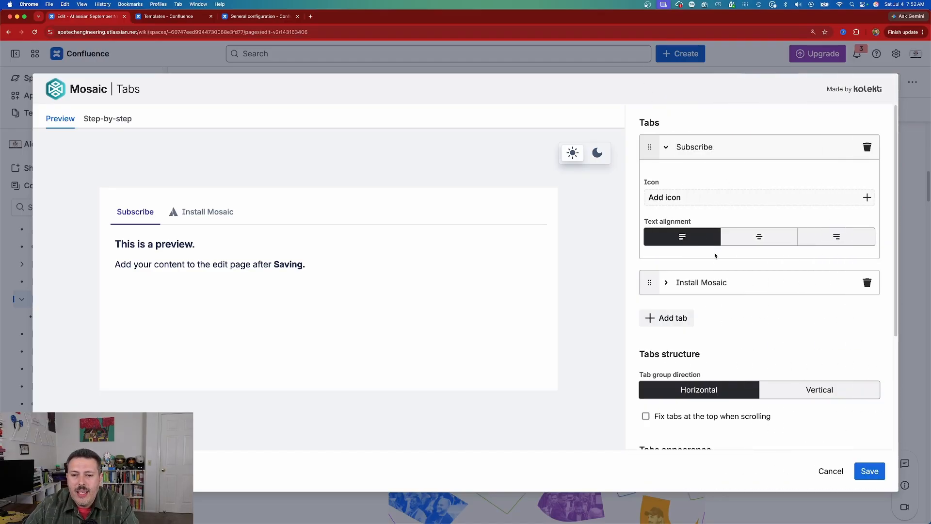
click(867, 197)
click(649, 88)
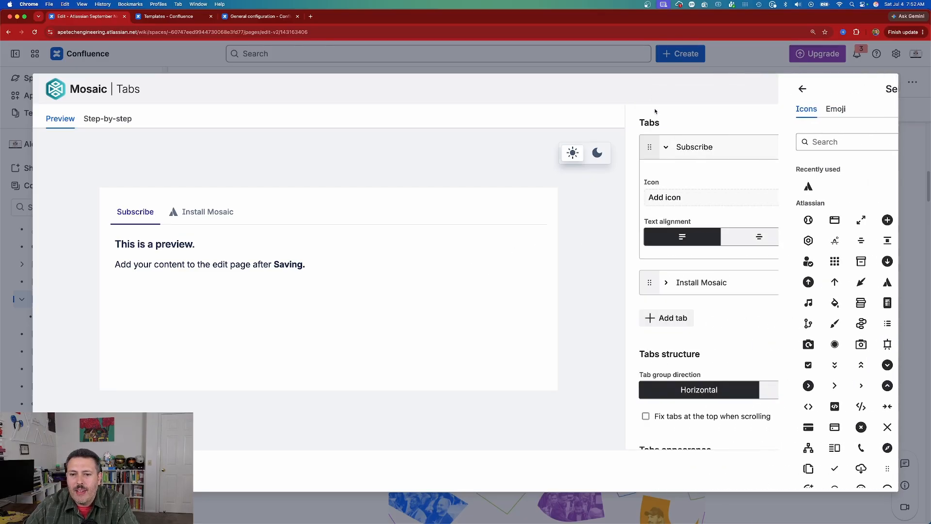
scroll(732, 241, down, 5)
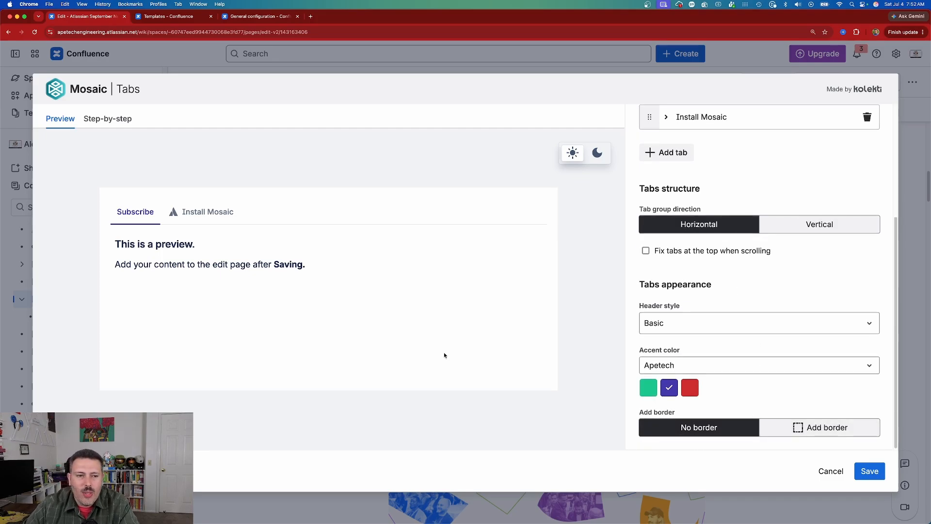
scroll(719, 248, up, 4)
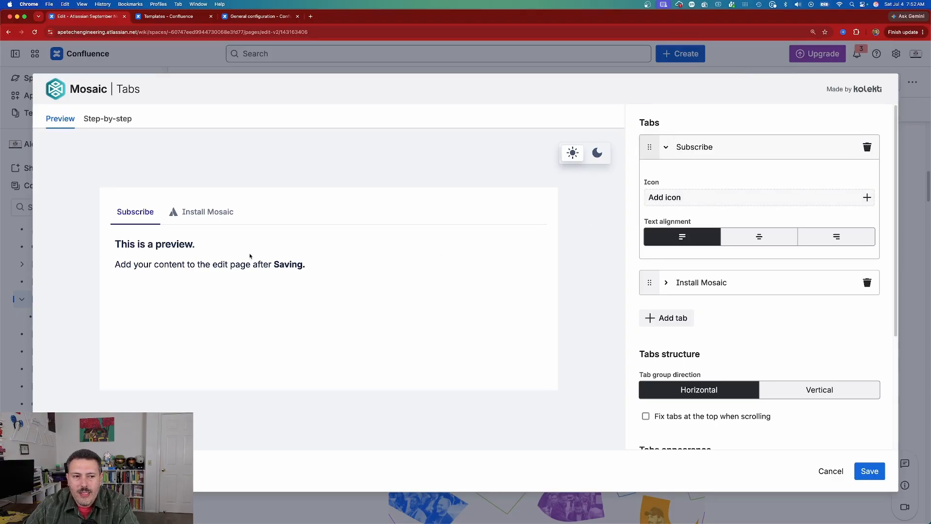
- Preview the Install Mosaic tab, save the Tabs macro, and publish the updated Atlassian September News page
click(666, 282)
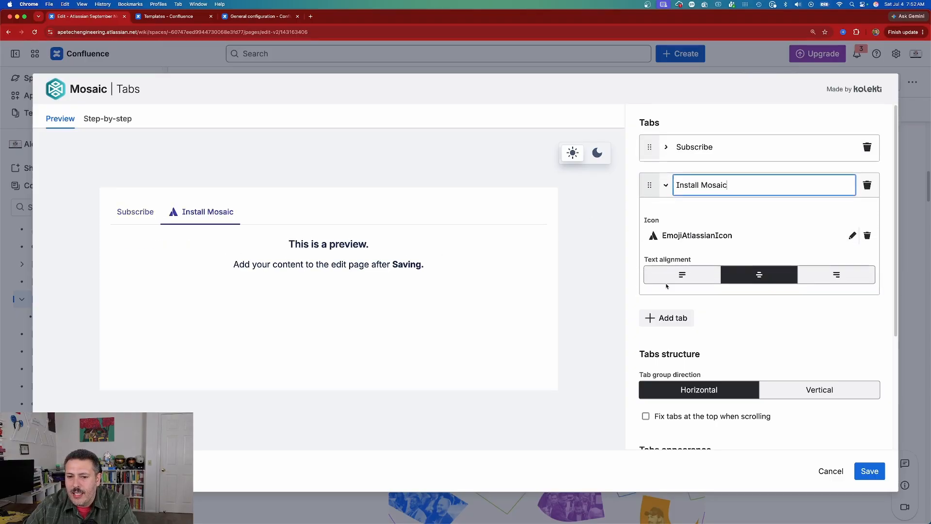
click(869, 472)
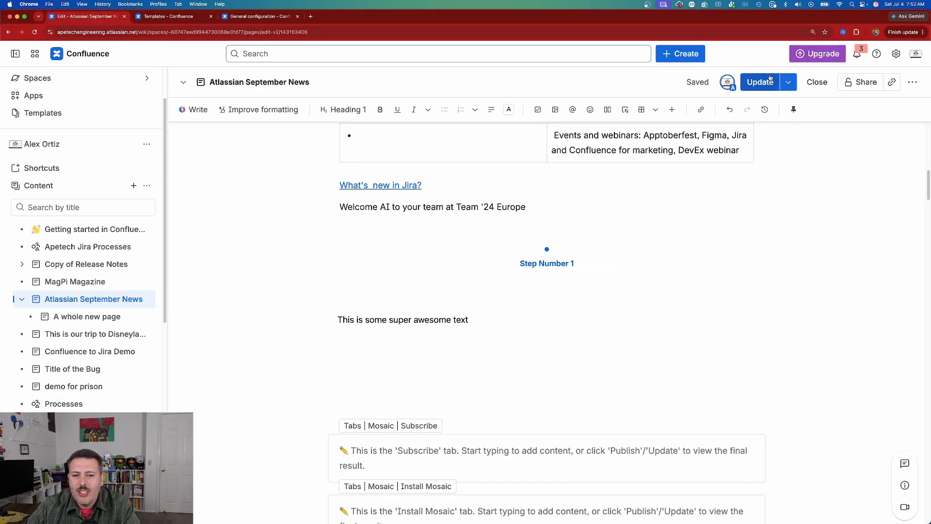
click(756, 90)
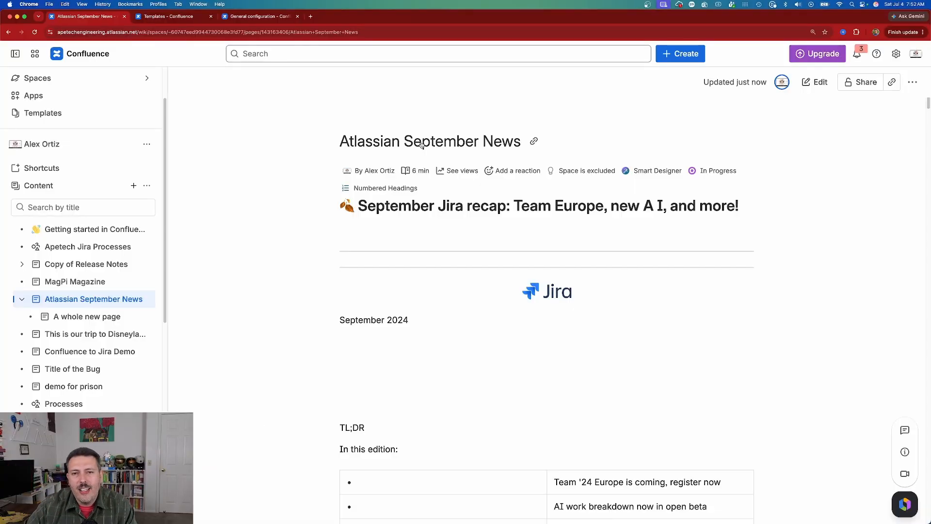
- Open Mosaic's Space Manager and load the Apetech 2.0 space
scroll(67, 135, up, 3)
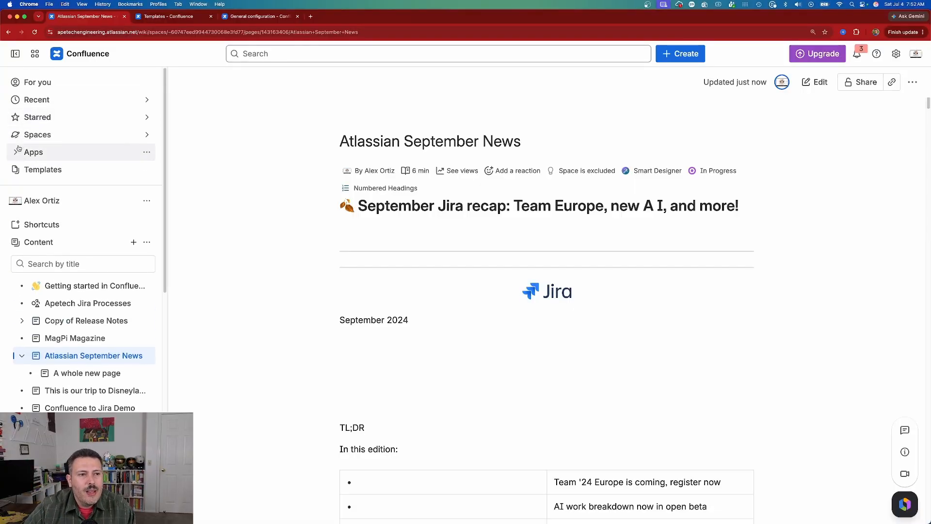
click(39, 153)
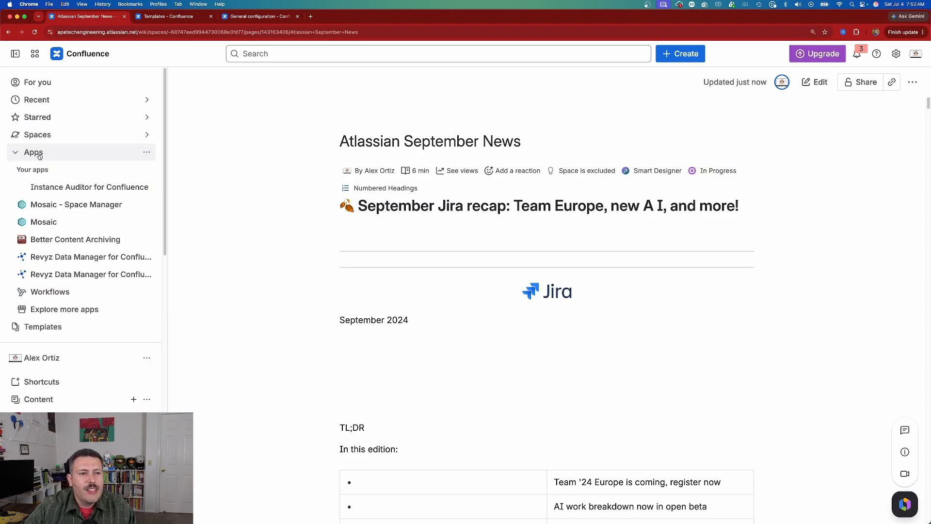
click(67, 204)
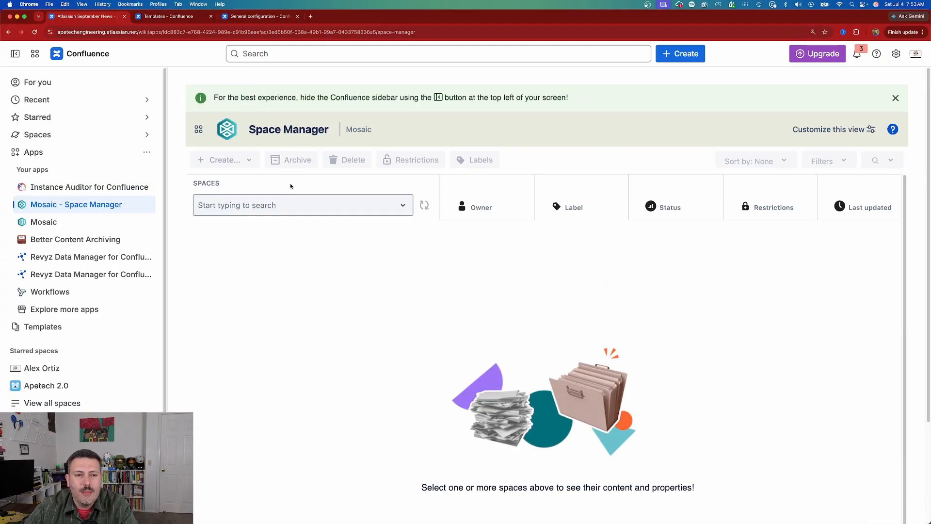
click(261, 206)
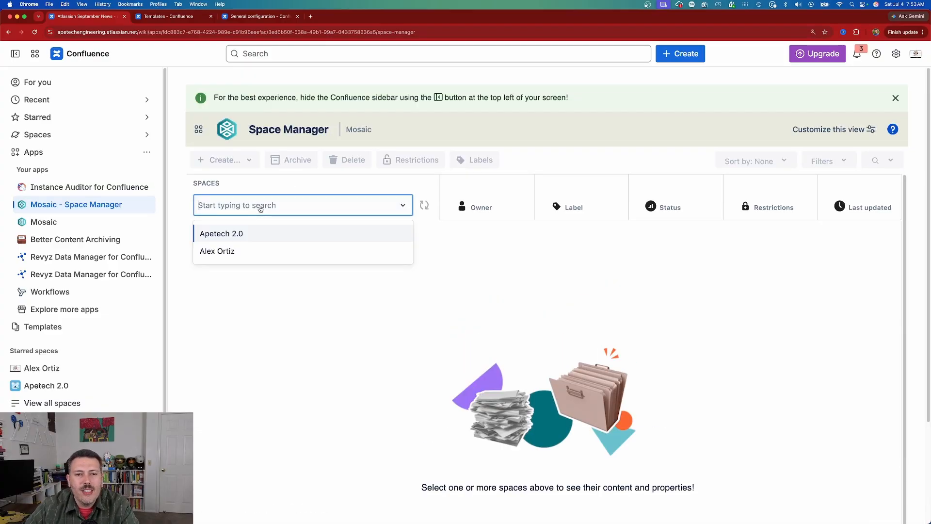
click(241, 237)
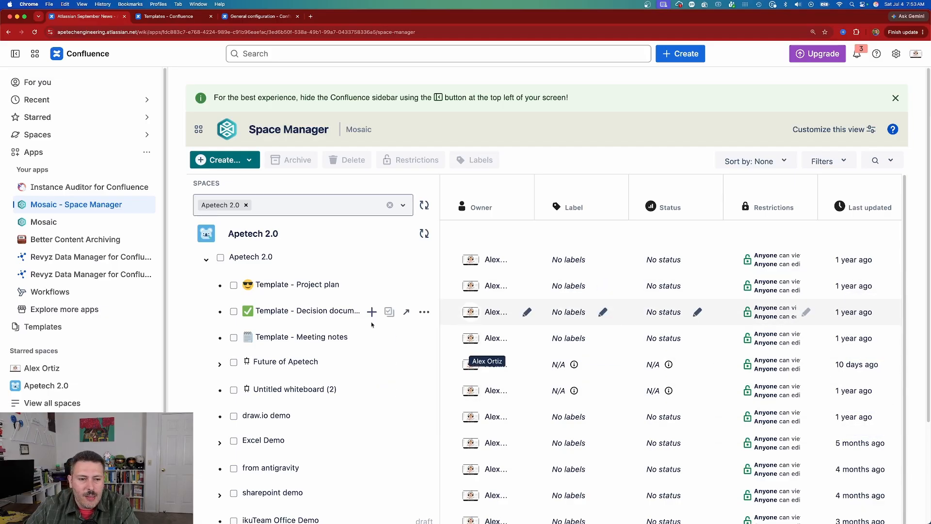
- Select the Project plan, Decision documentation, and Meeting notes template pages in the Apetech 2.0 page tree
click(234, 286)
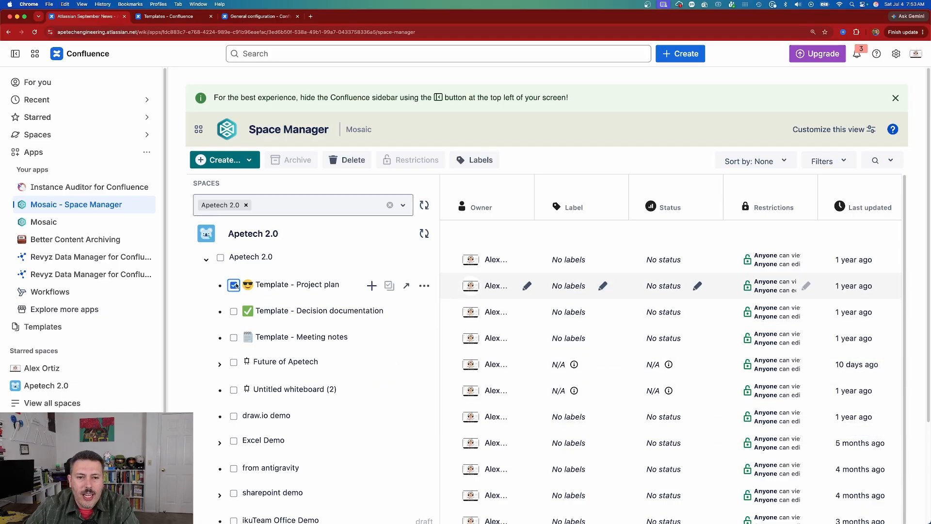
click(234, 312)
click(233, 338)
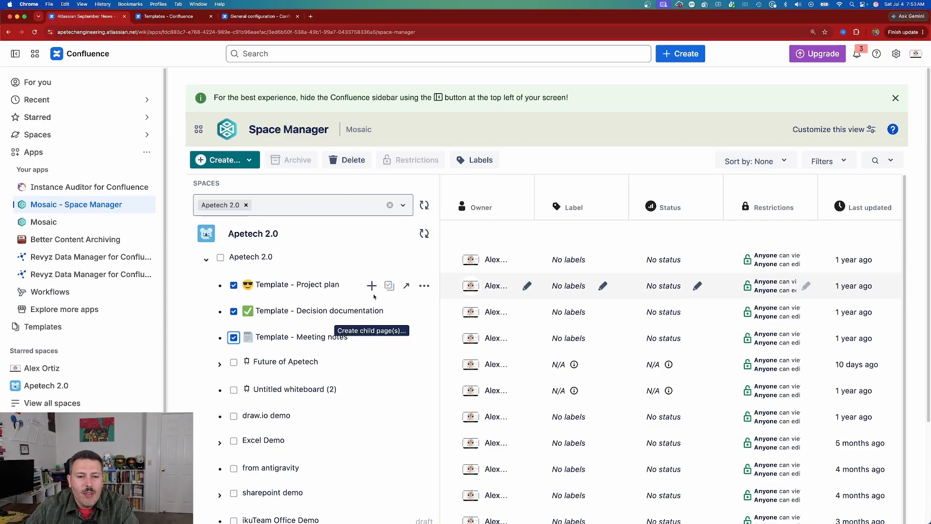
- Examine the child content, label, owner, and status options for the Project plan template, plus Space Manager's general content creation options
click(372, 286)
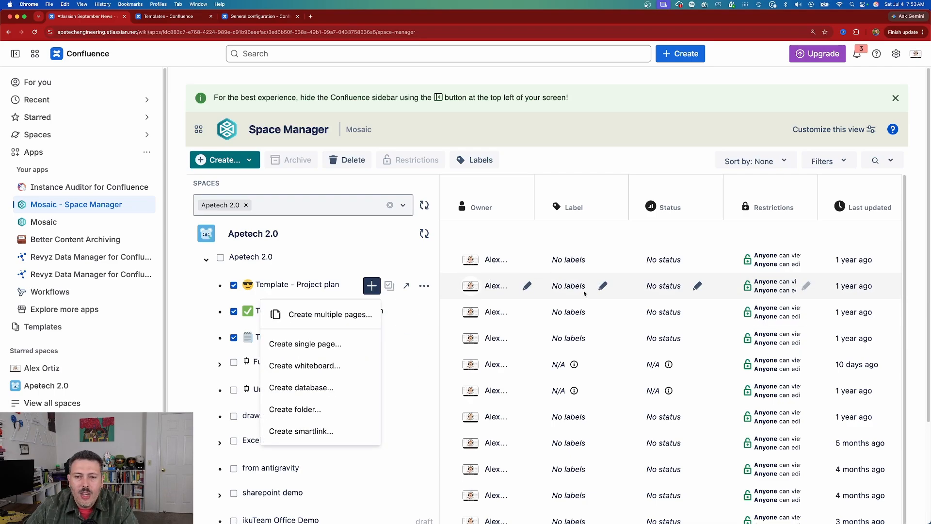
click(601, 287)
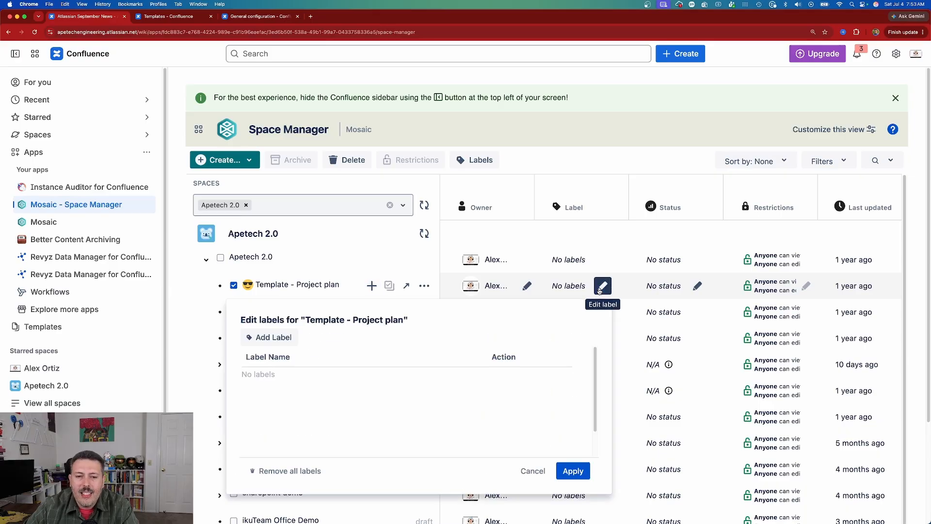
click(523, 285)
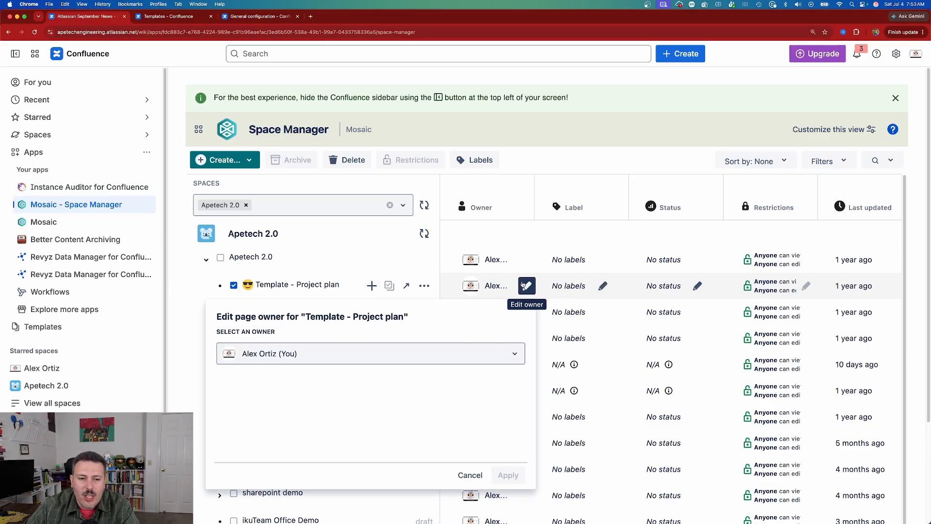
click(697, 286)
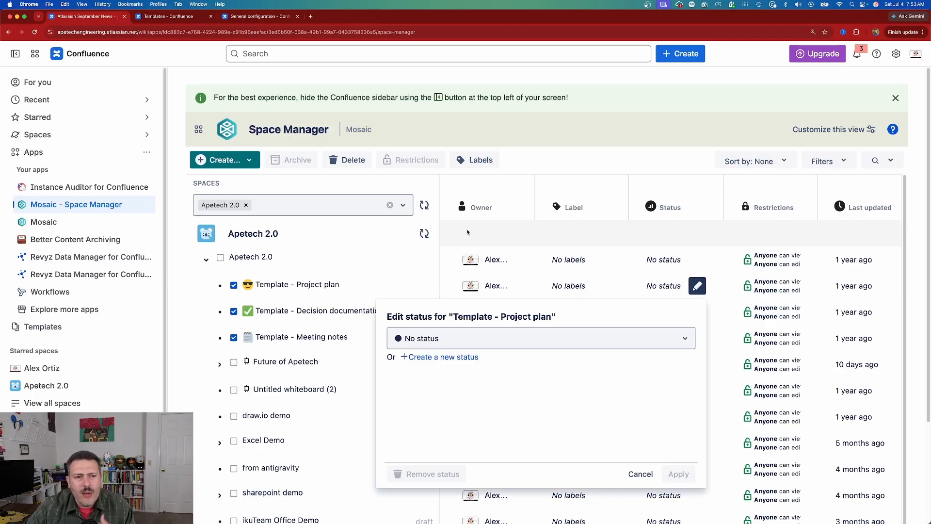
click(198, 161)
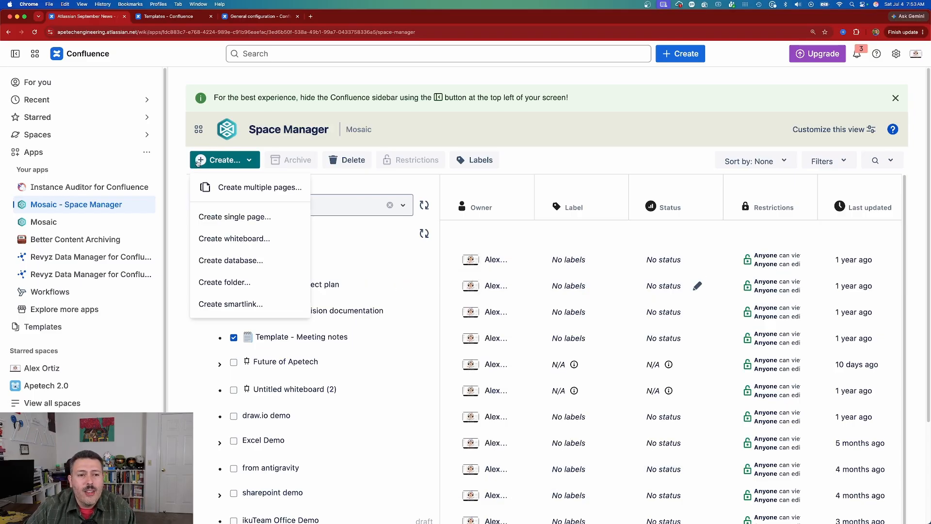